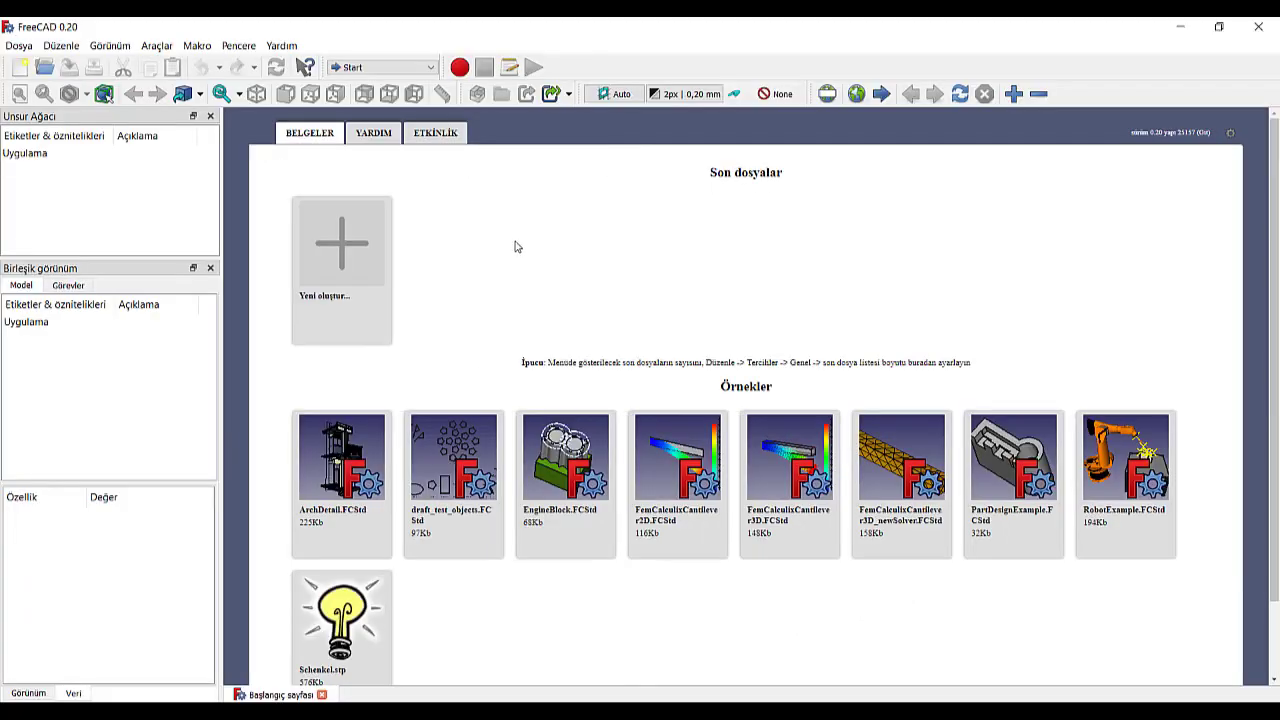
# Switch to Part Design and create a new Unnamed document holding an empty Body
pyautogui.click(369, 70)
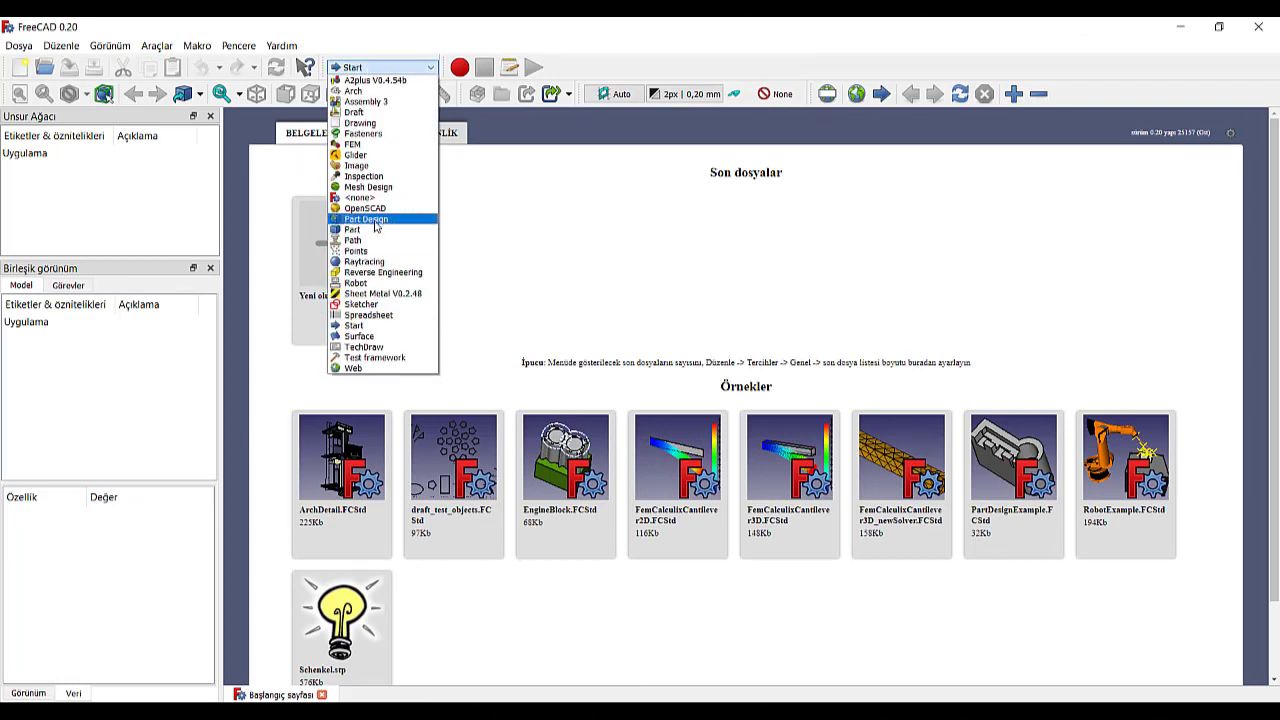
pyautogui.click(376, 220)
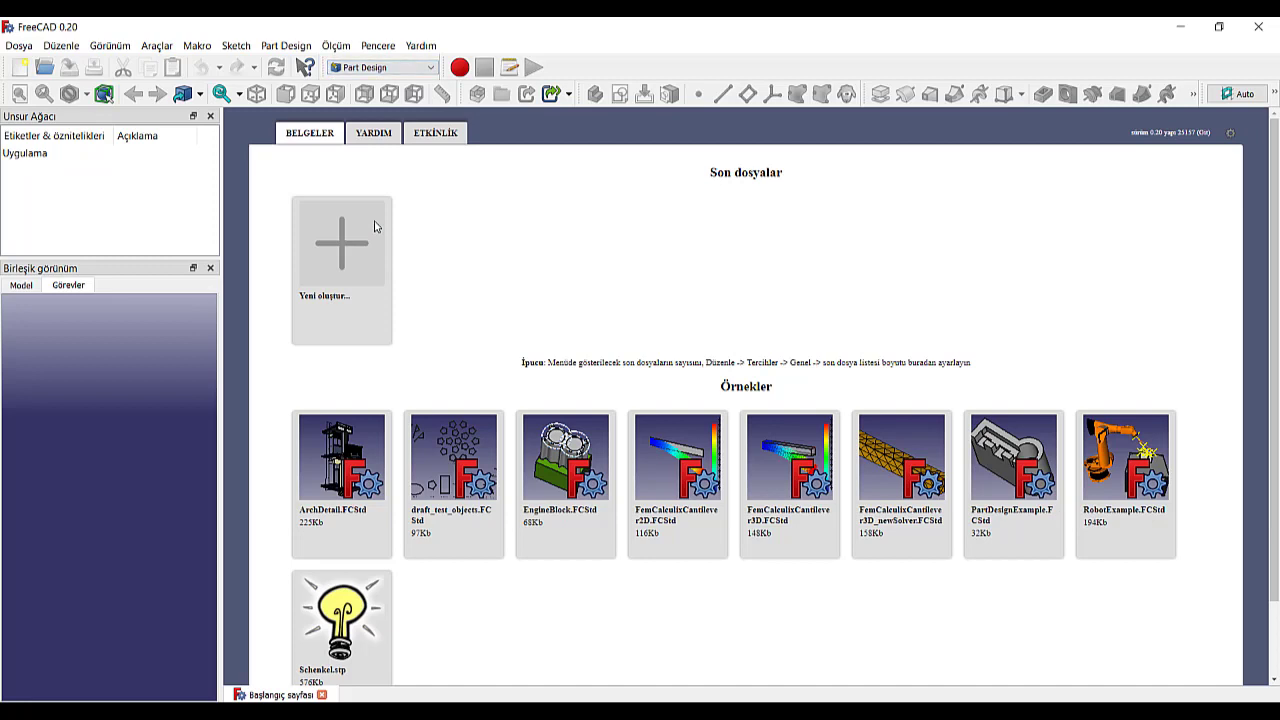
pyautogui.click(349, 269)
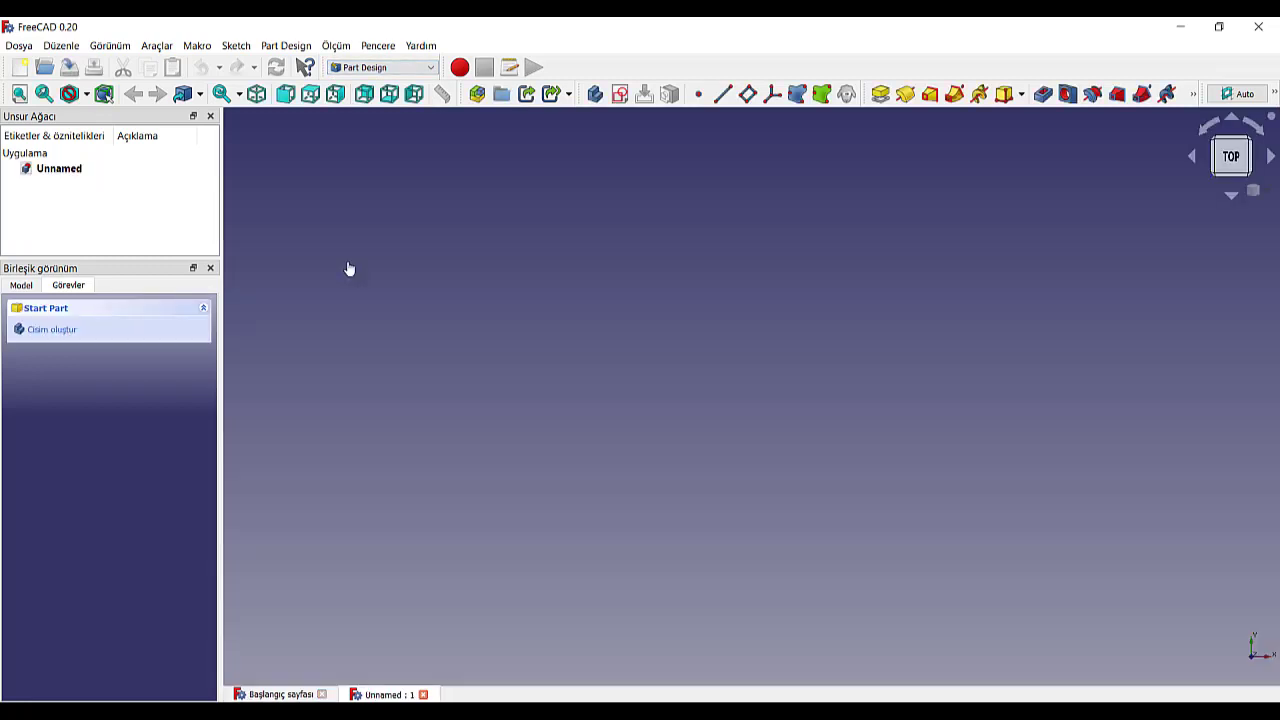
pyautogui.click(595, 95)
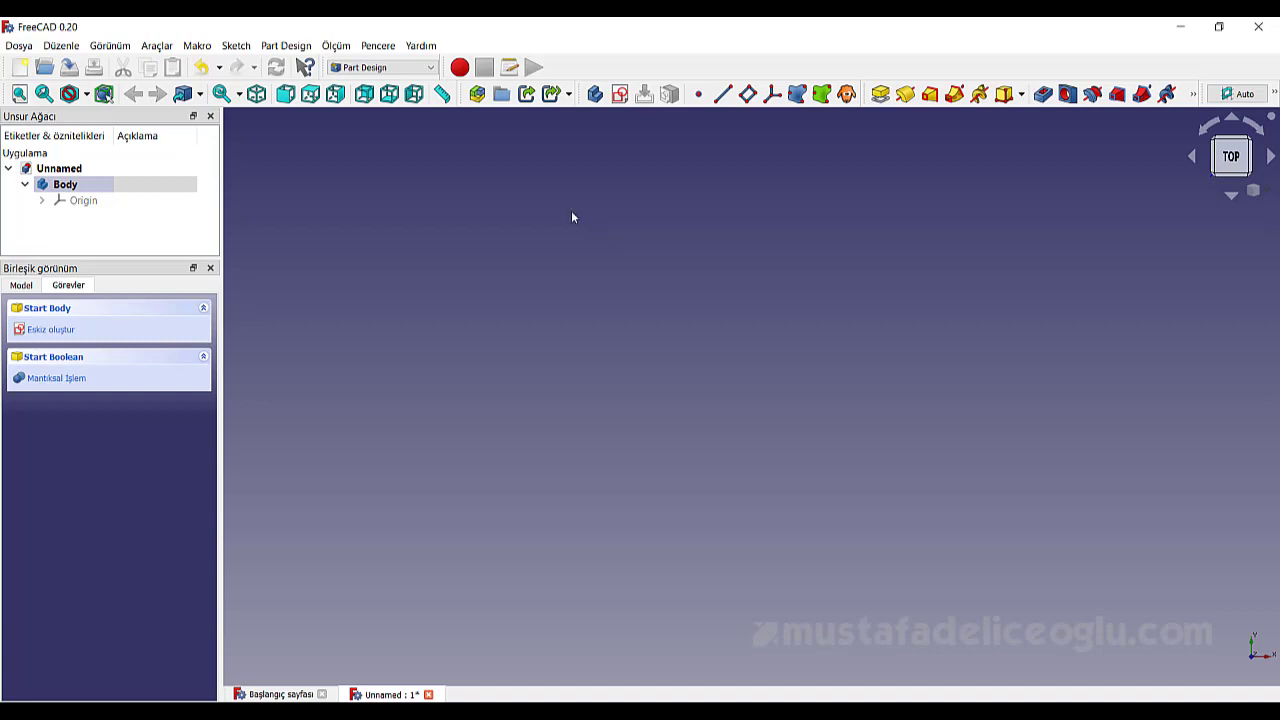
pyautogui.click(414, 70)
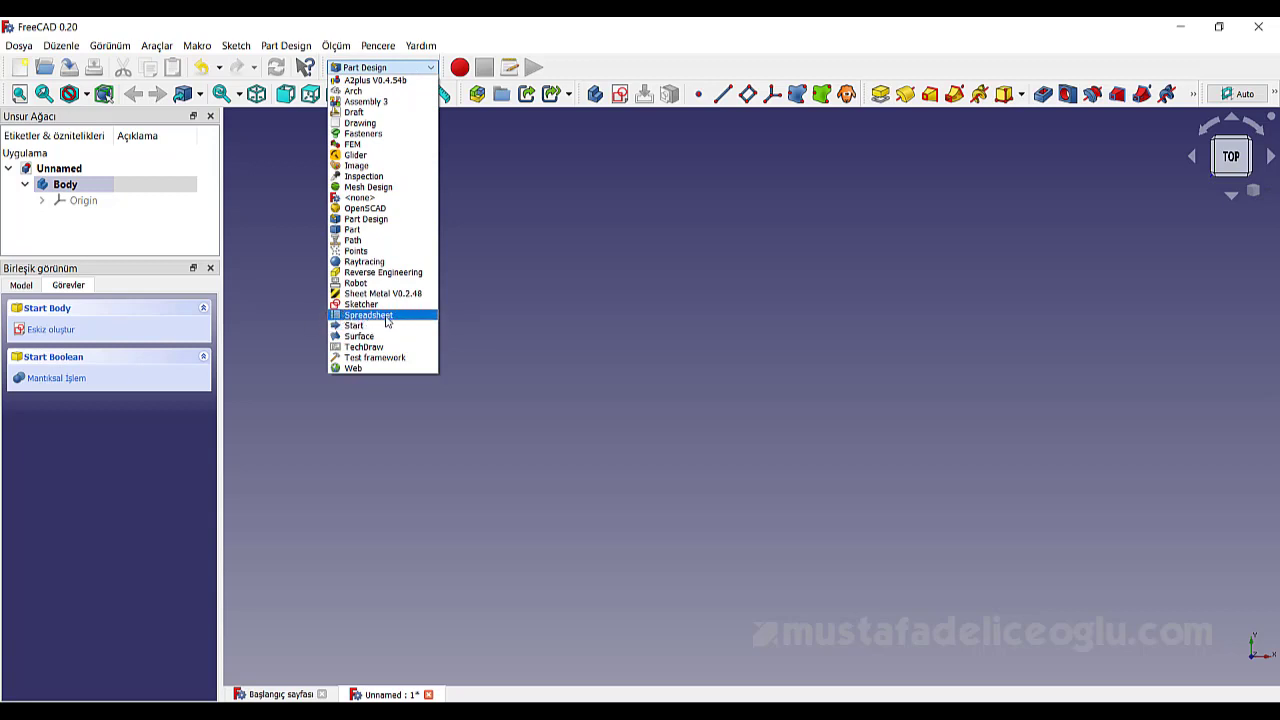
# Add a Spreadsheet object in the Spreadsheet workbench, open its grid, and select cell A1
pyautogui.click(387, 318)
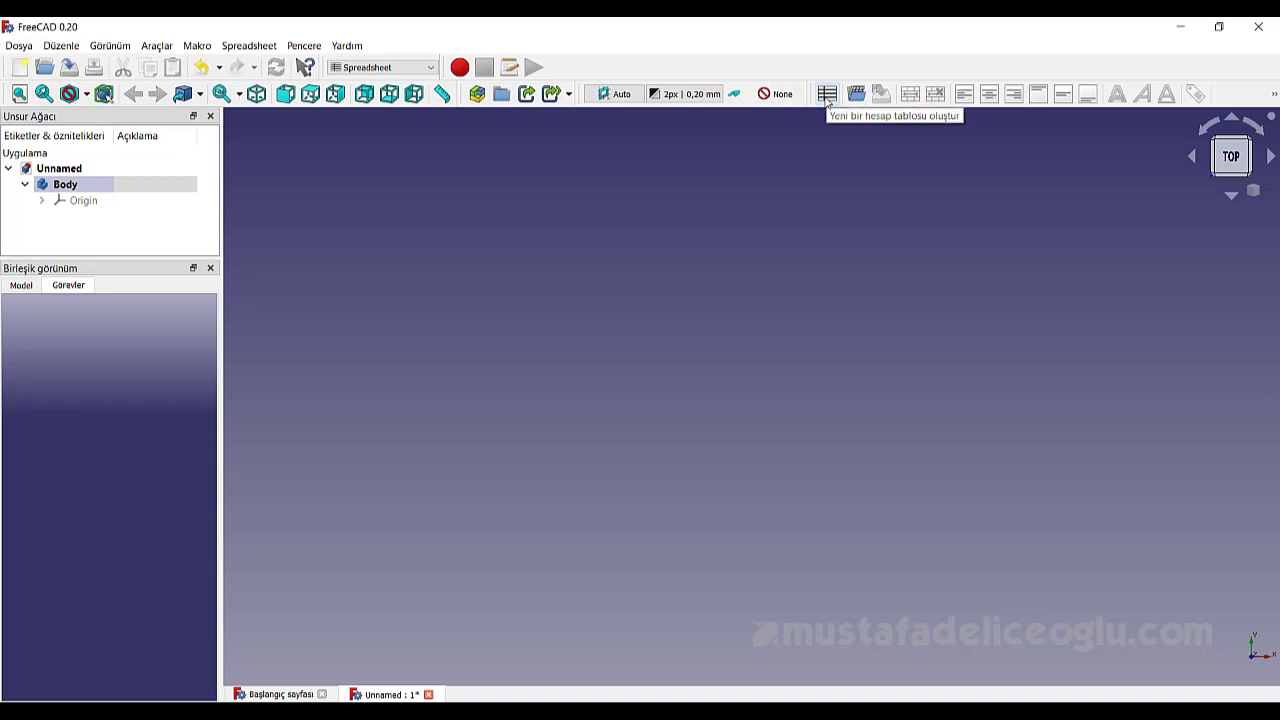
pyautogui.click(827, 96)
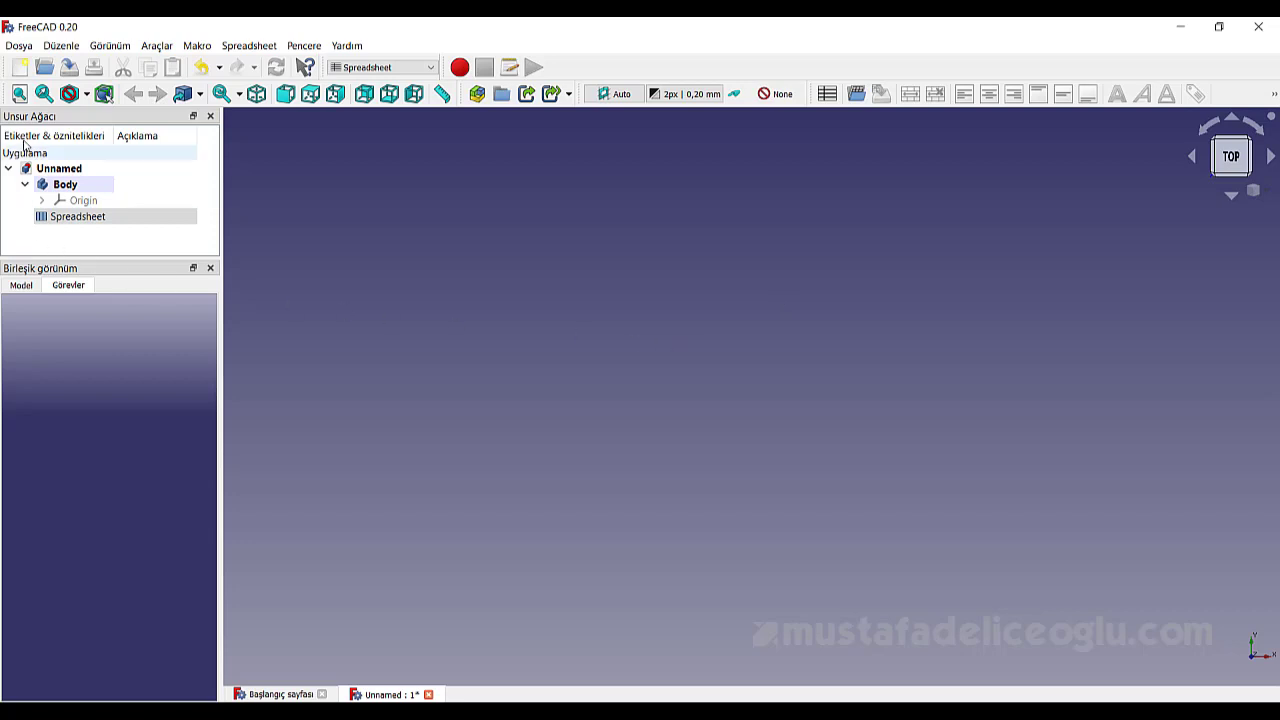
pyautogui.click(58, 222)
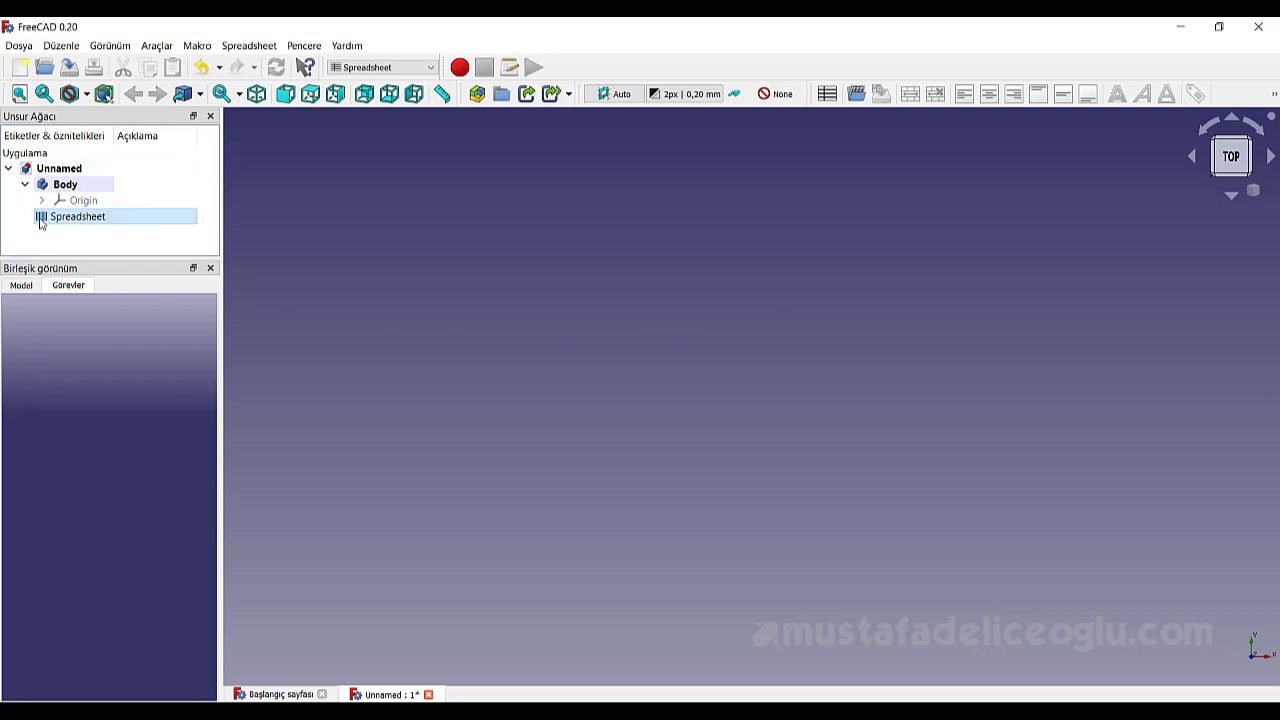
pyautogui.doubleClick(86, 222)
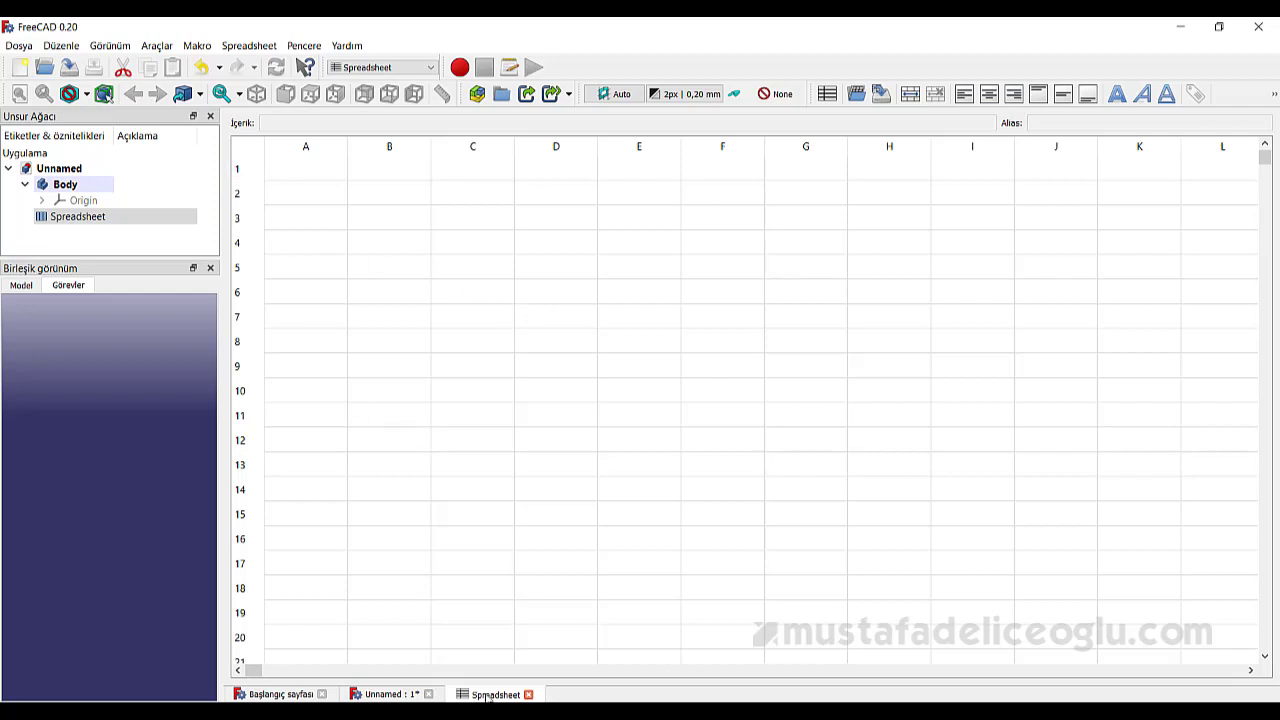
pyautogui.click(393, 697)
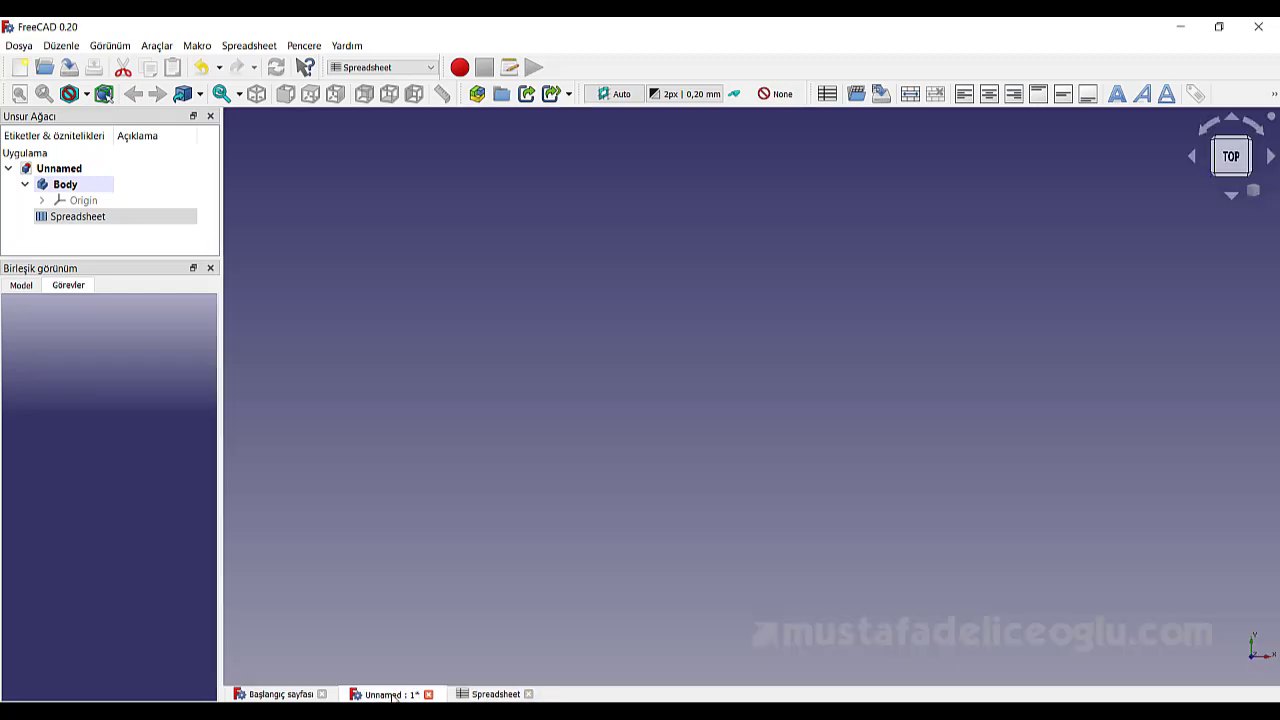
pyautogui.click(488, 697)
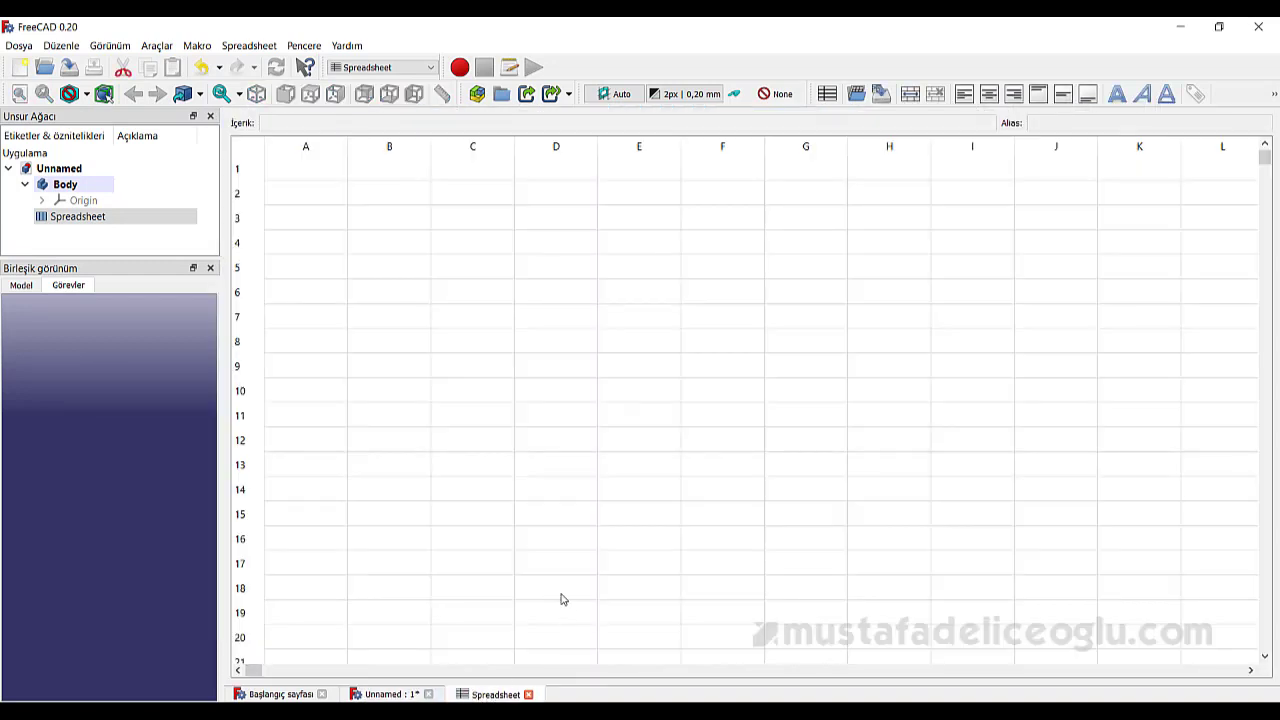
pyautogui.click(495, 390)
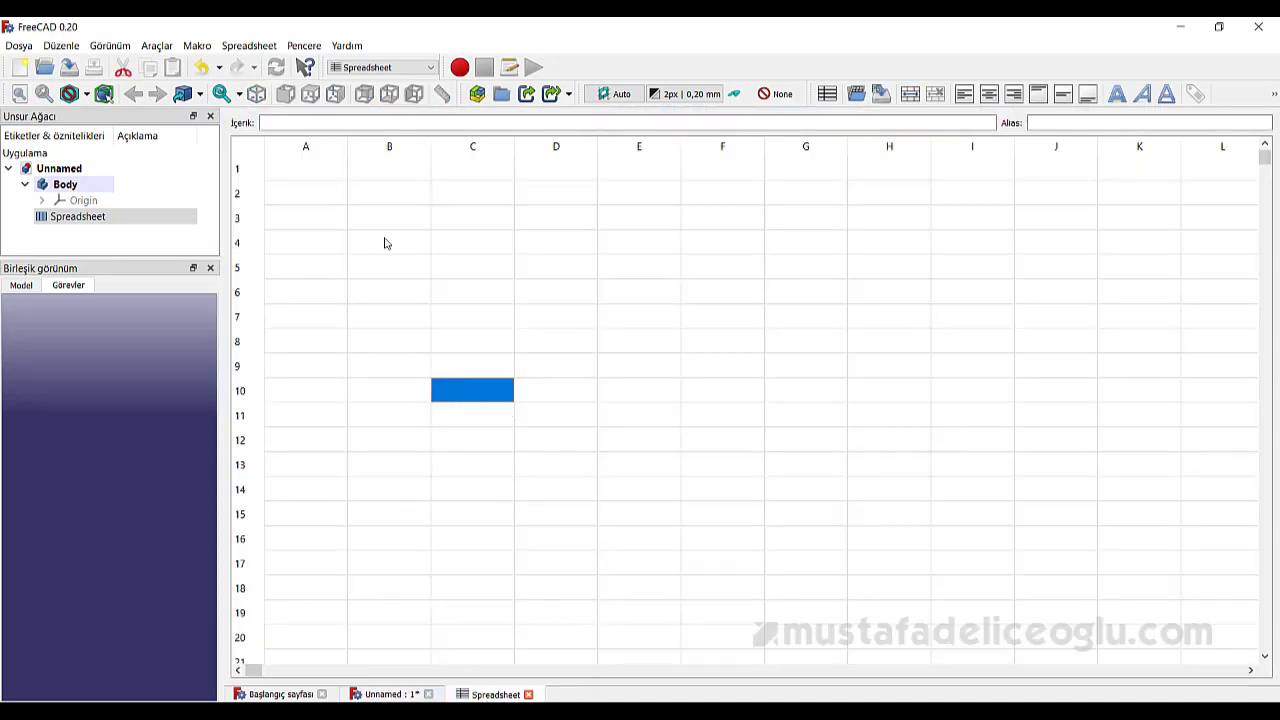
pyautogui.click(308, 175)
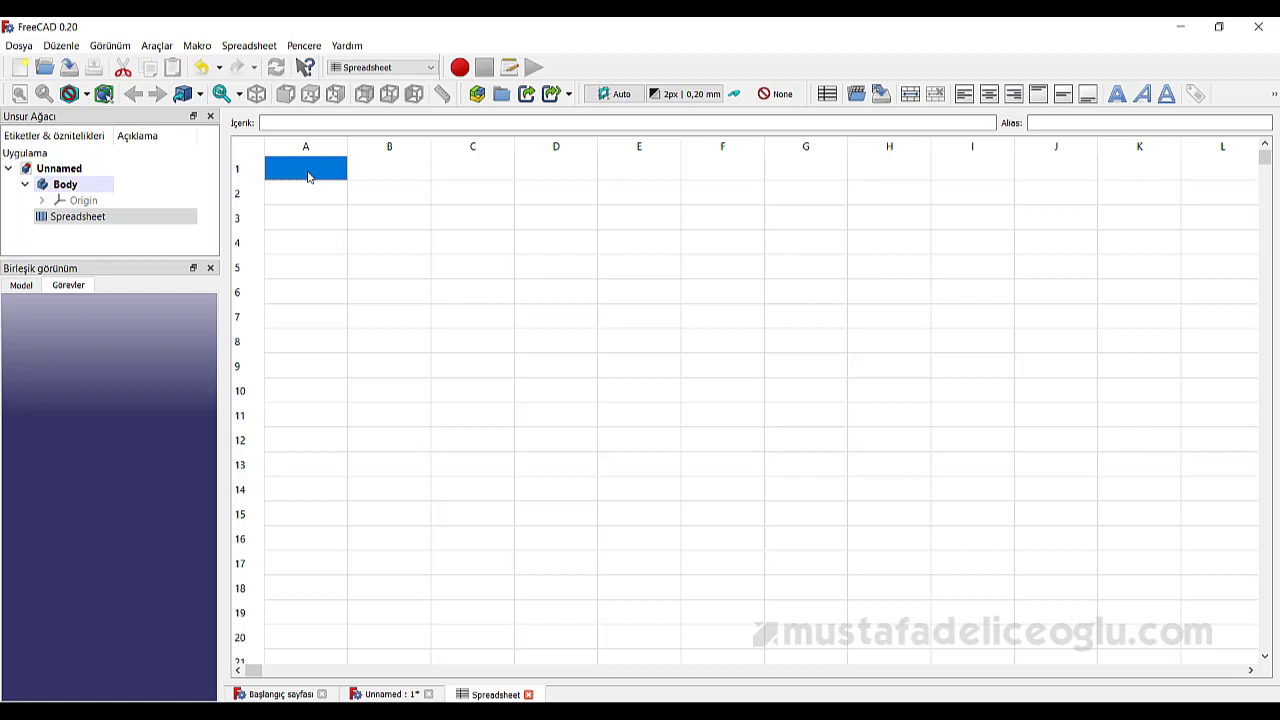
# Enter label en with value 100 in row 1 and boy with 200 in row 2
pyautogui.write('en')
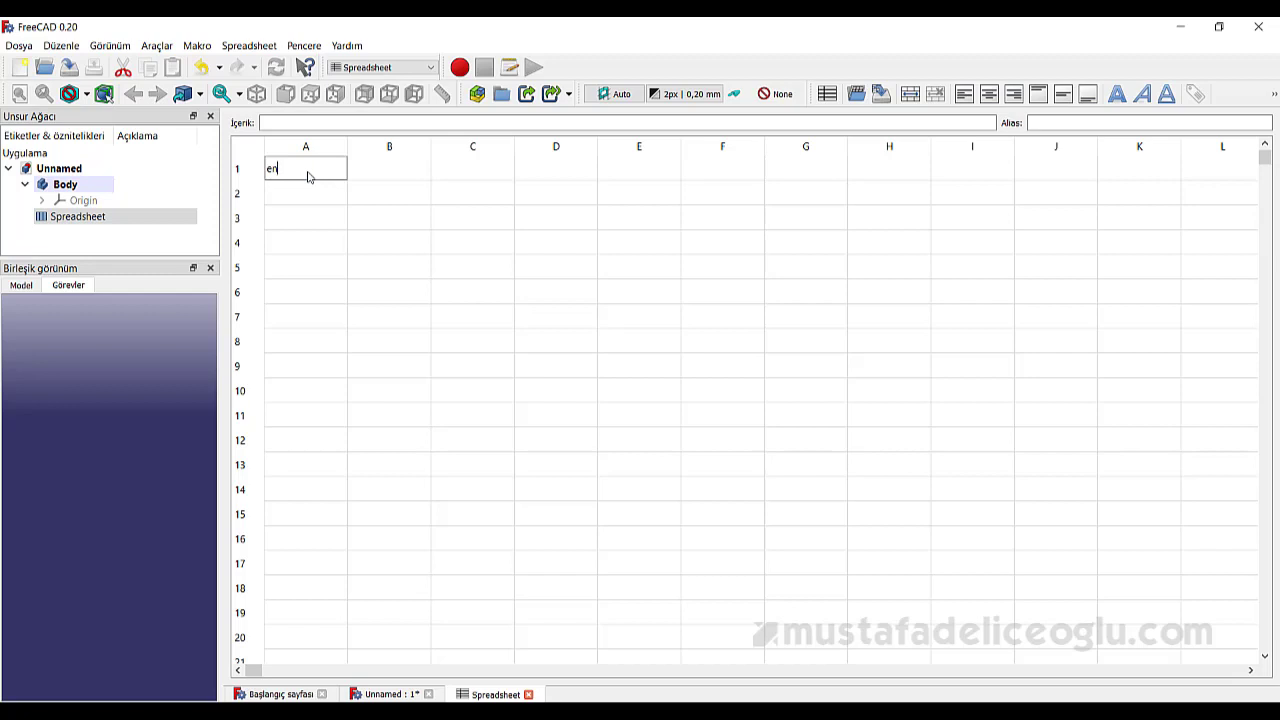
pyautogui.press('Tab')
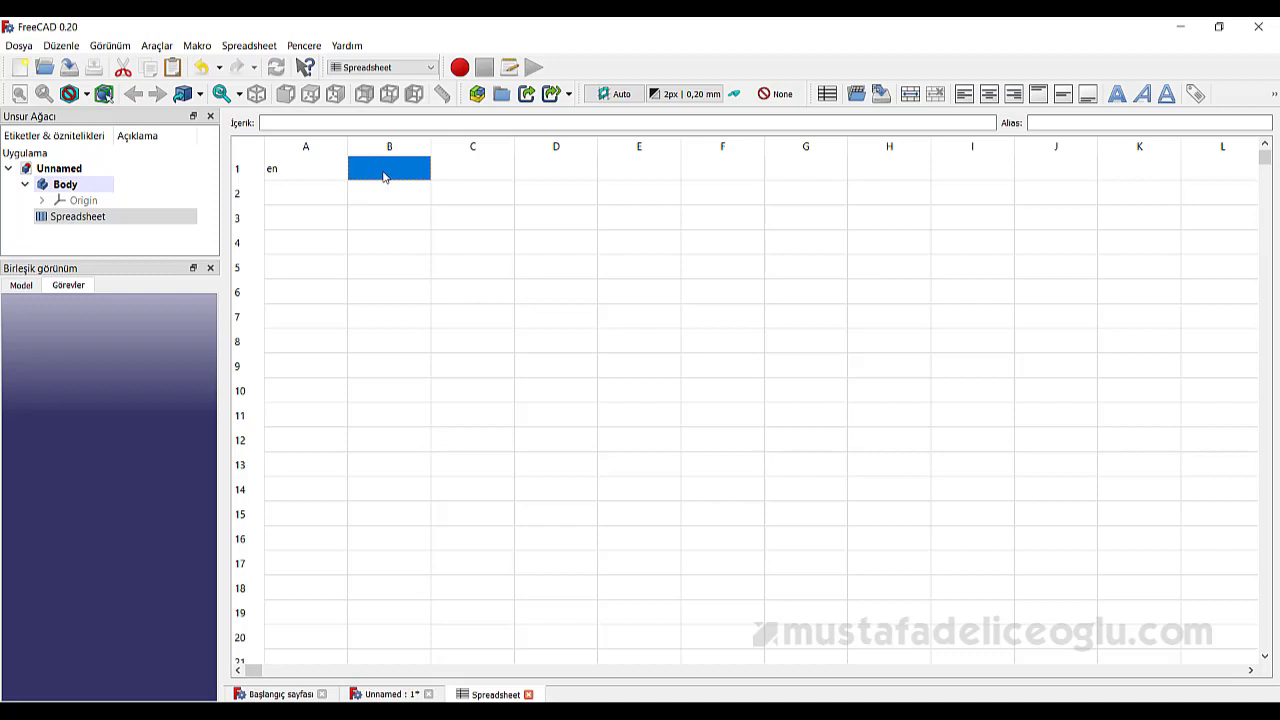
pyautogui.write('100')
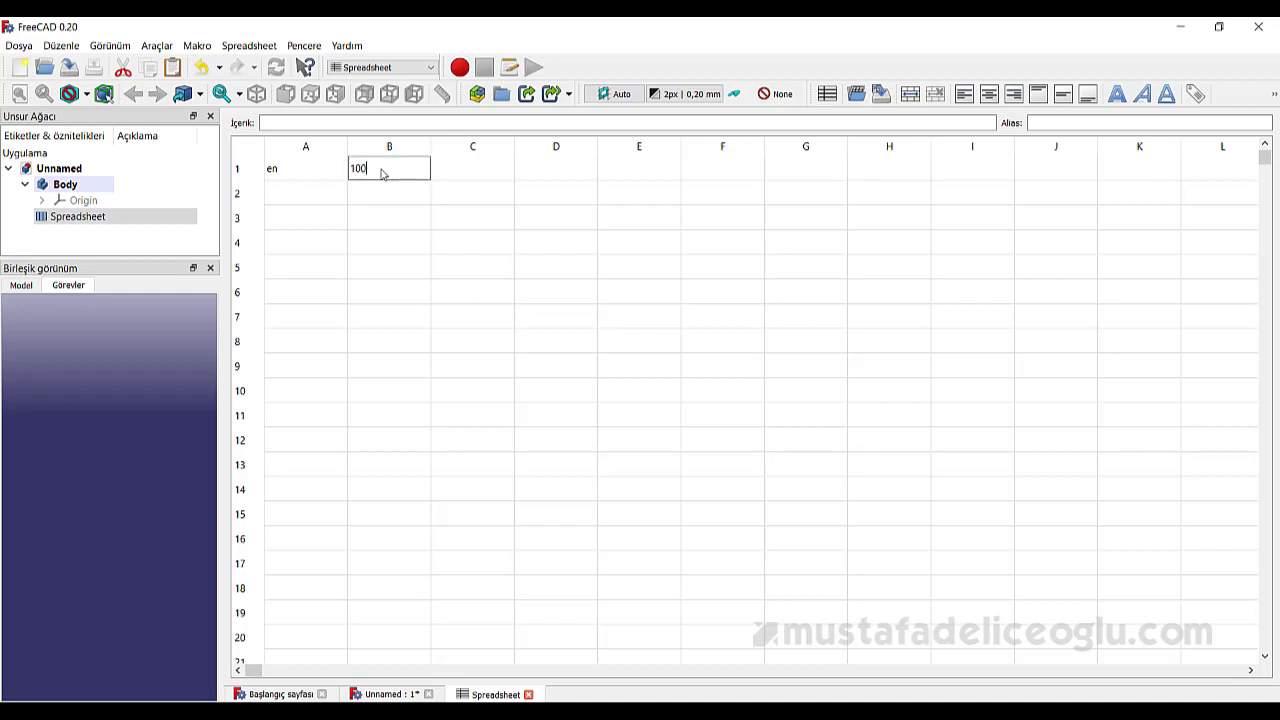
pyautogui.press('Return')
pyautogui.click(313, 195)
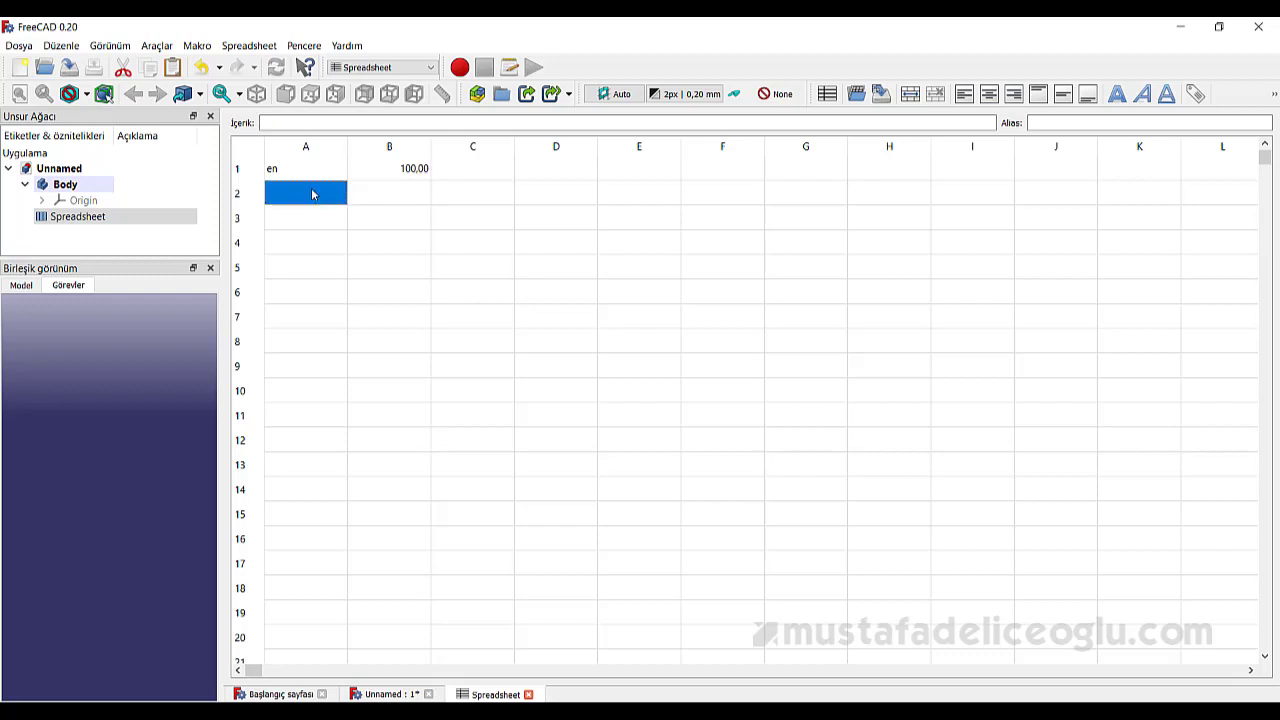
pyautogui.write('boy')
pyautogui.press('Tab')
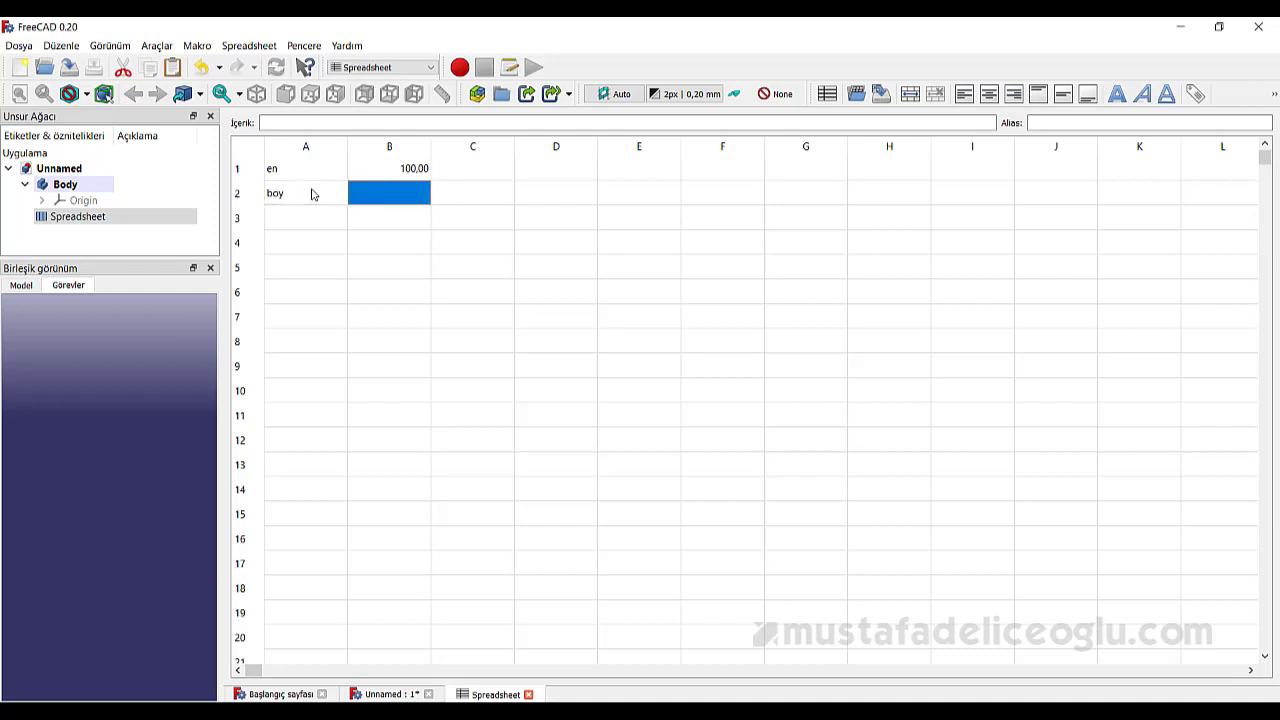
pyautogui.write('200')
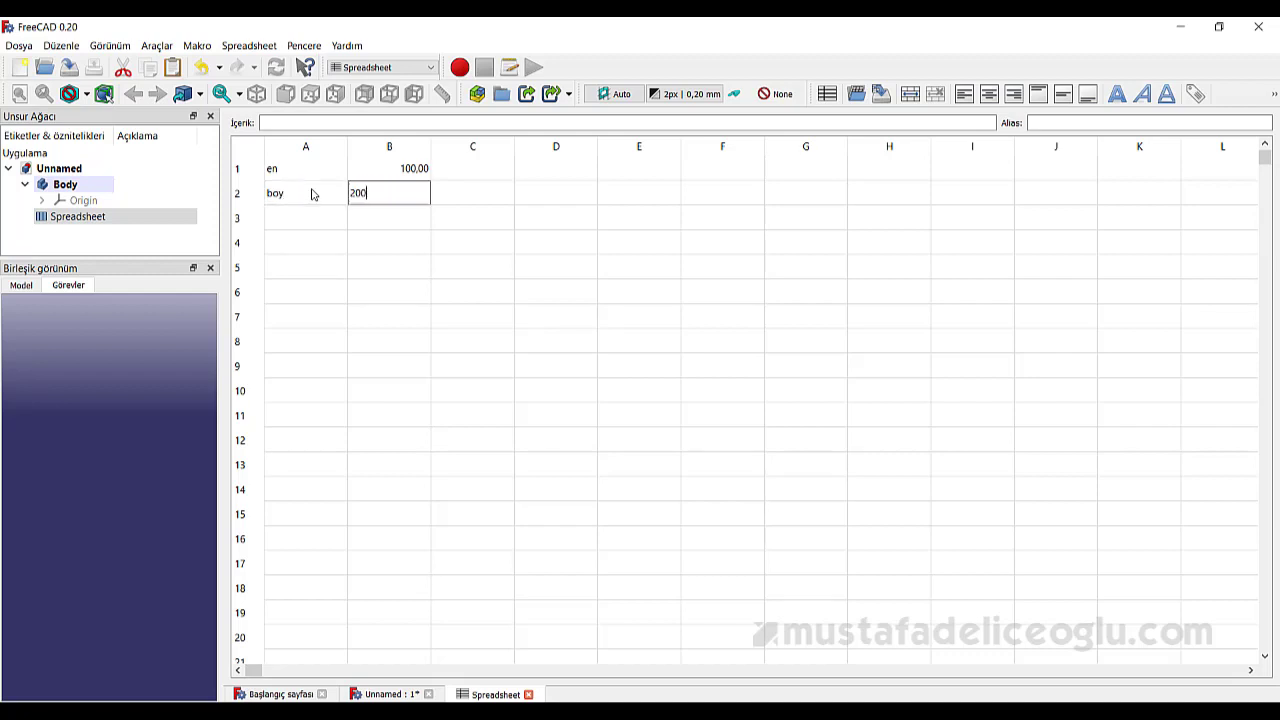
pyautogui.press('Return')
# Enter label kal with value 25 in row 3, then move back to B1
pyautogui.click(309, 204)
pyautogui.click(311, 217)
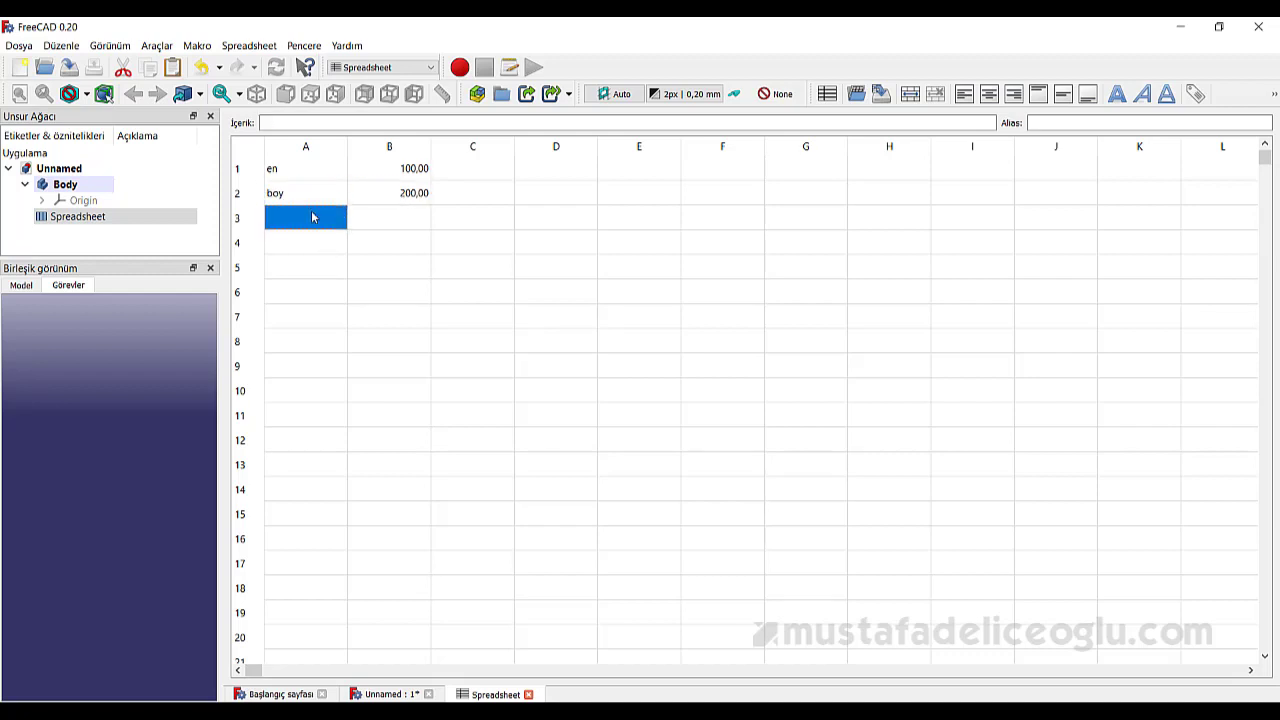
pyautogui.write('kal')
pyautogui.press('Tab')
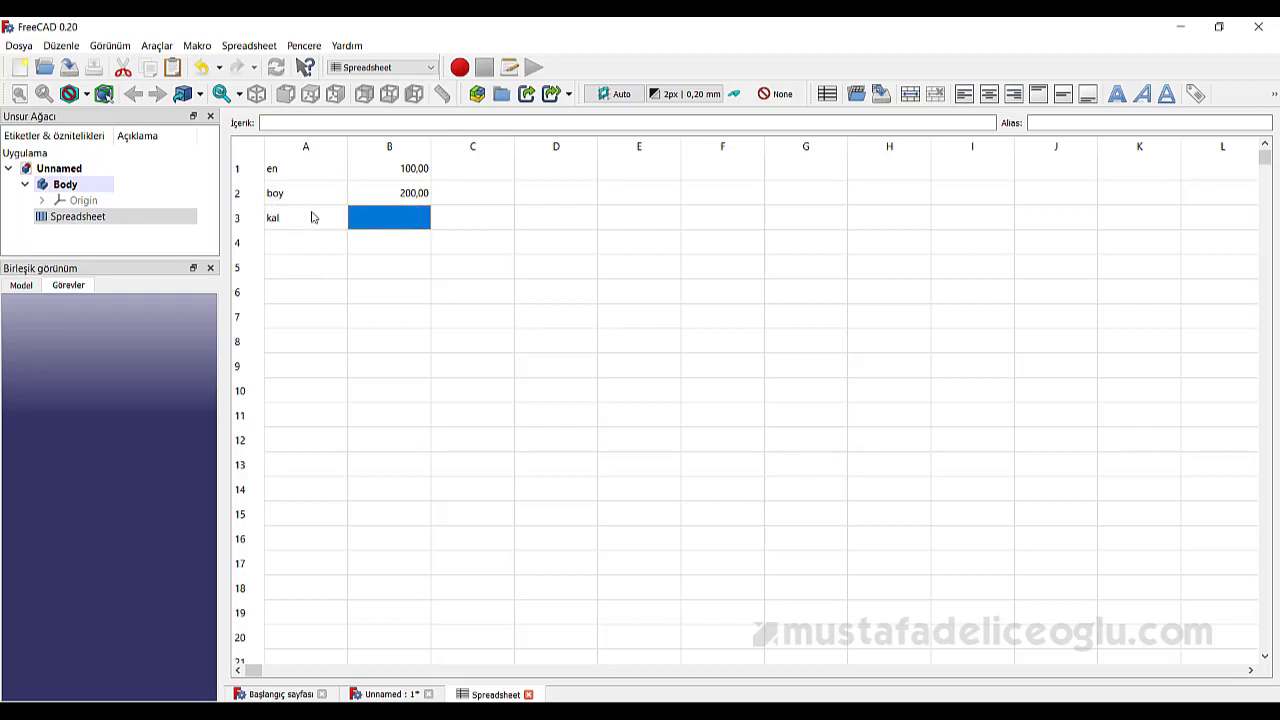
pyautogui.write('25')
pyautogui.press('Return')
pyautogui.press('Up')
pyautogui.press('Up')
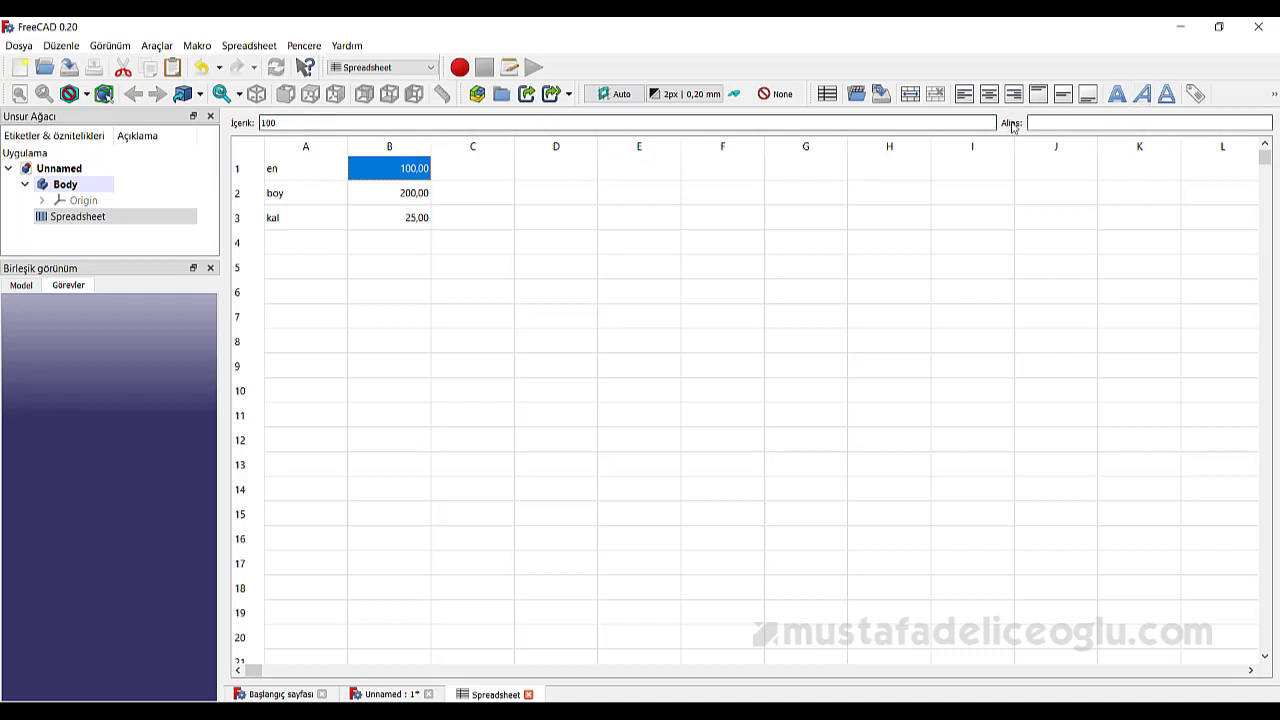
# Give cell B1 the alias en
pyautogui.rightClick(403, 167)
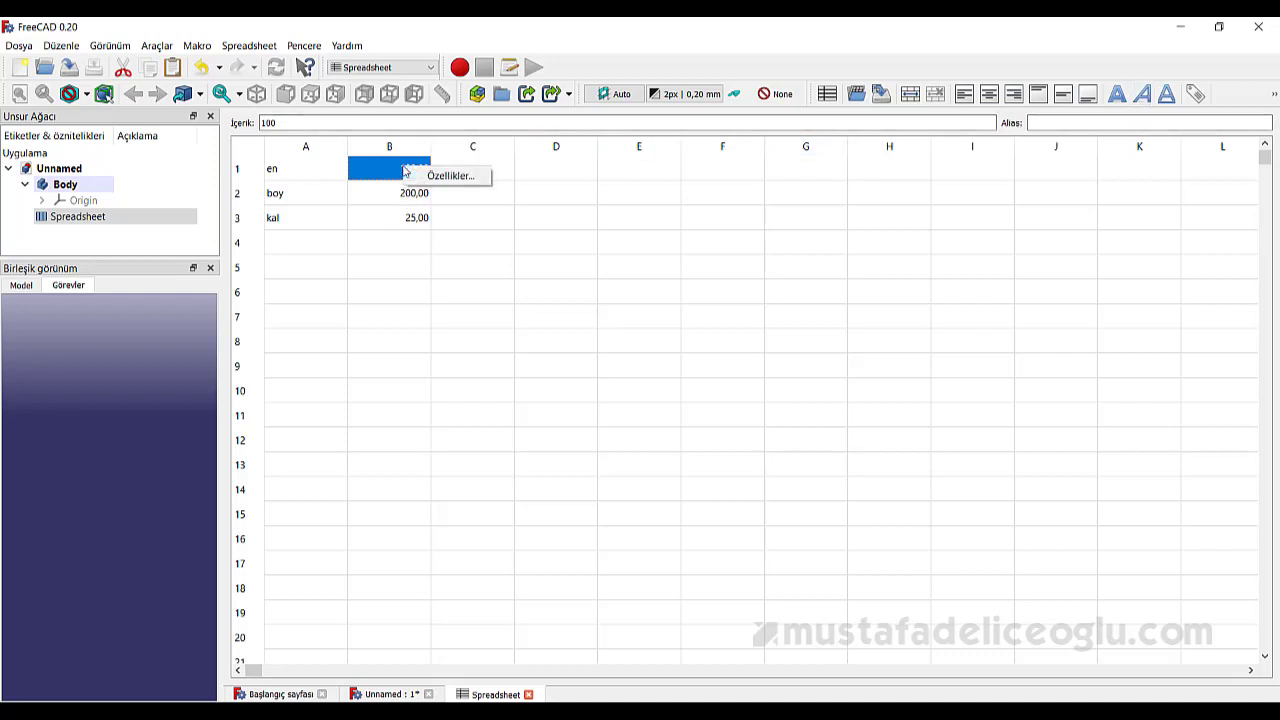
pyautogui.click(450, 176)
pyautogui.click(753, 305)
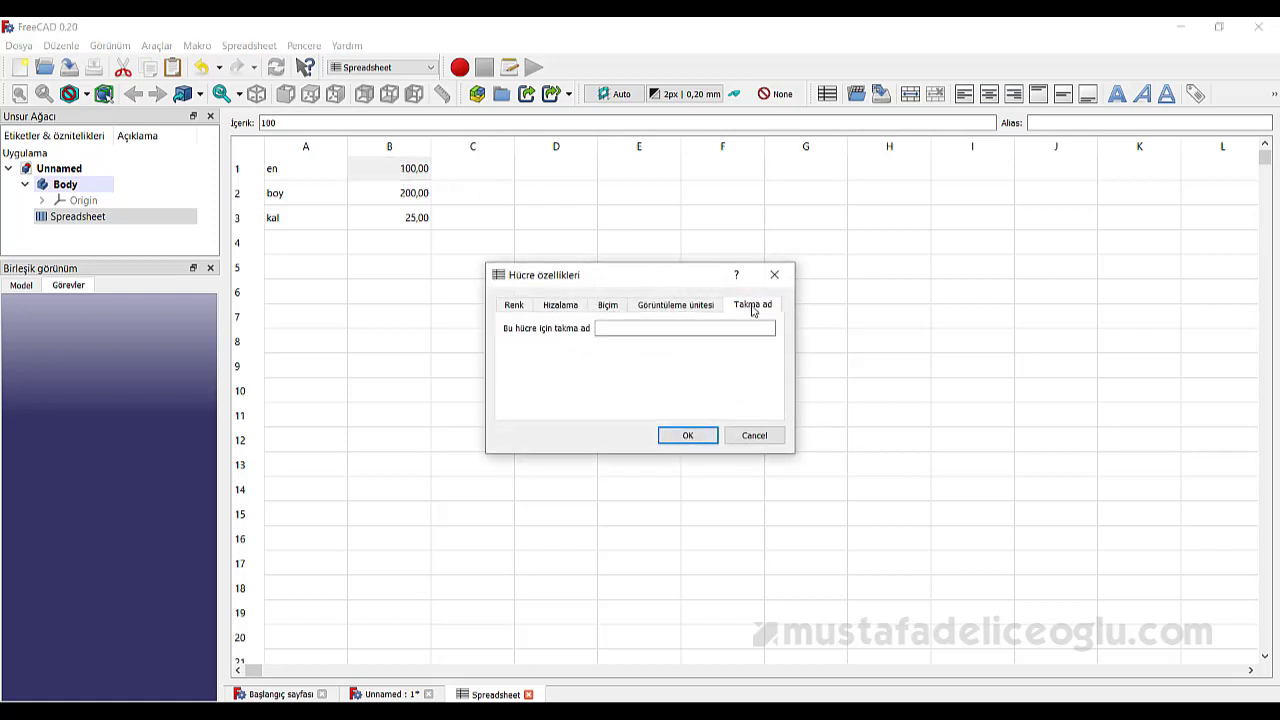
pyautogui.click(754, 435)
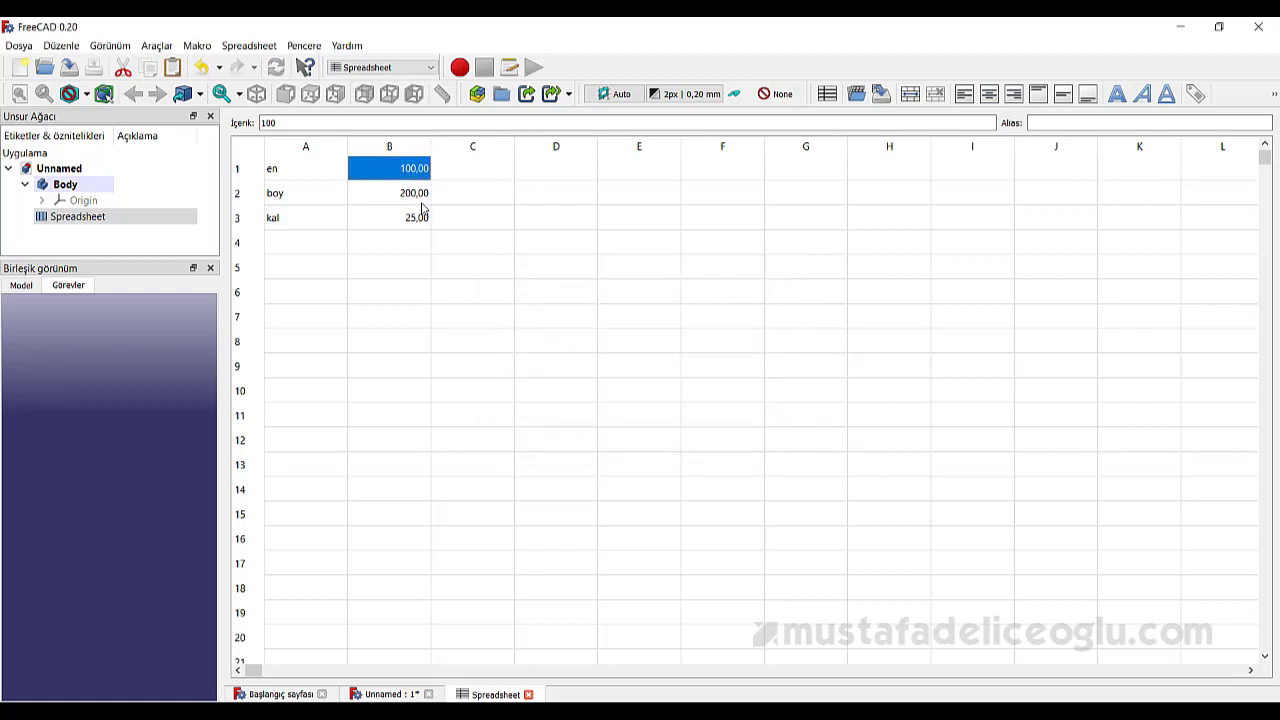
pyautogui.click(1092, 124)
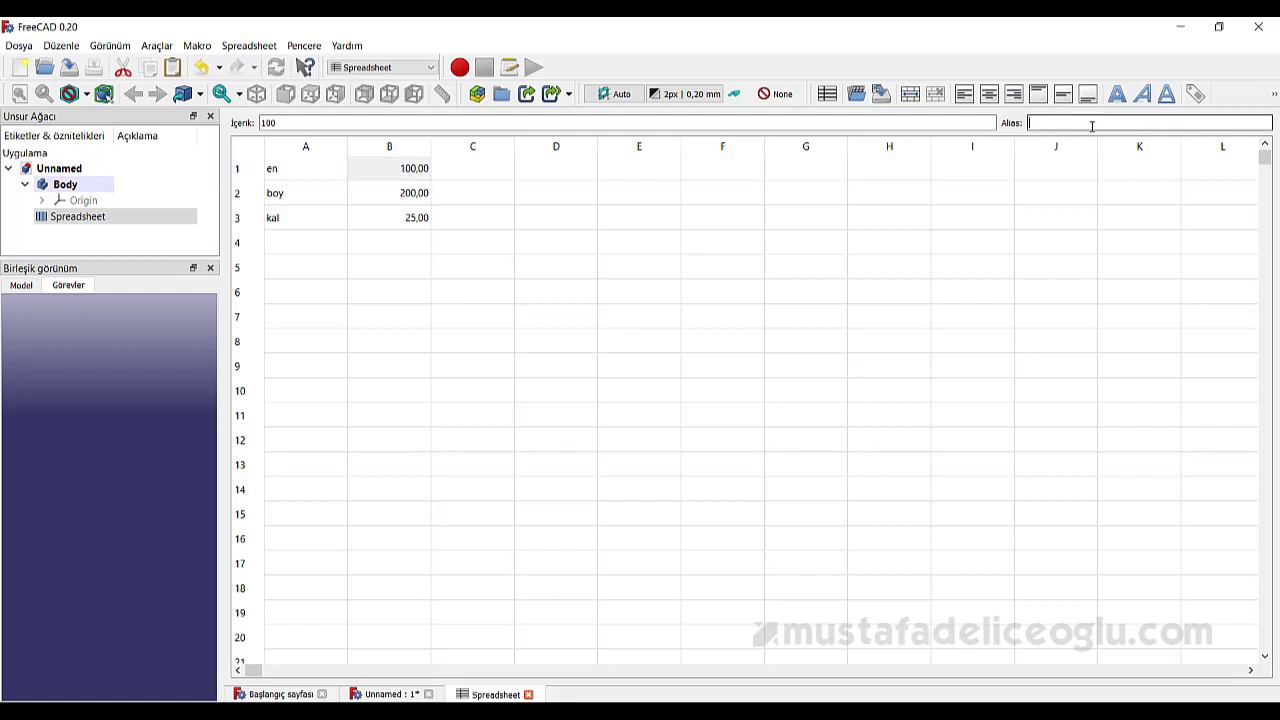
pyautogui.write('en')
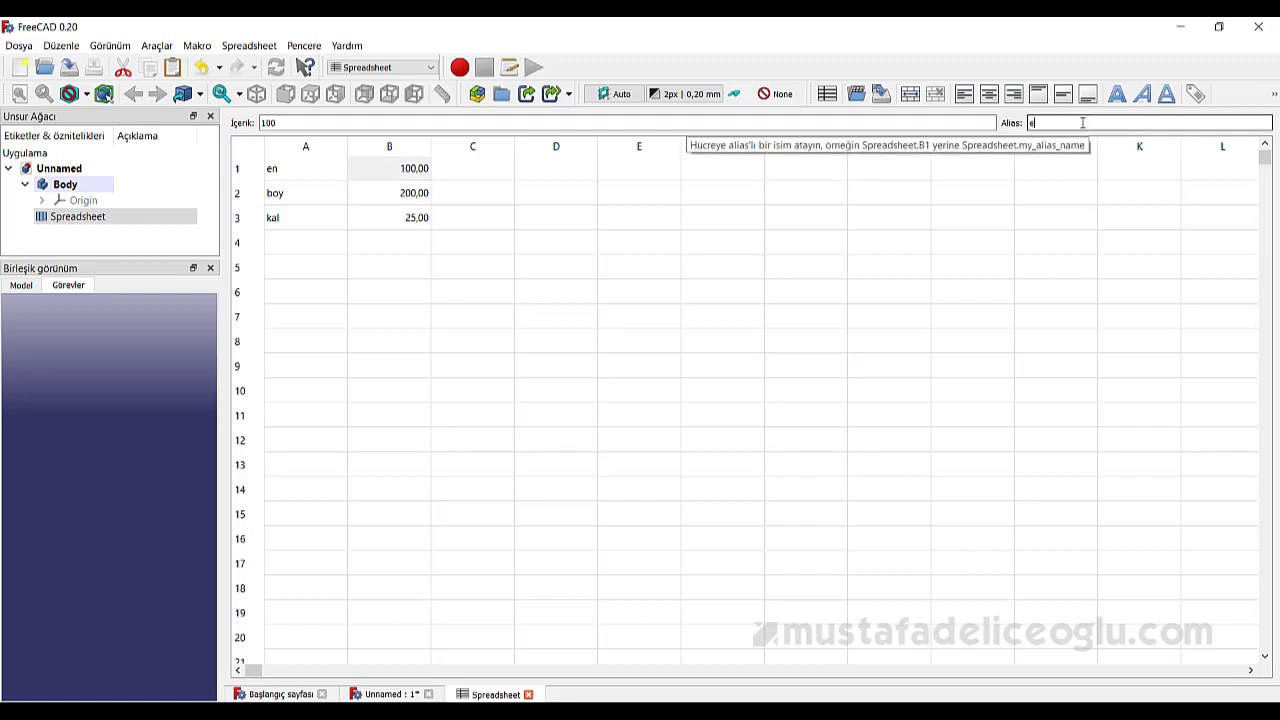
pyautogui.press('Return')
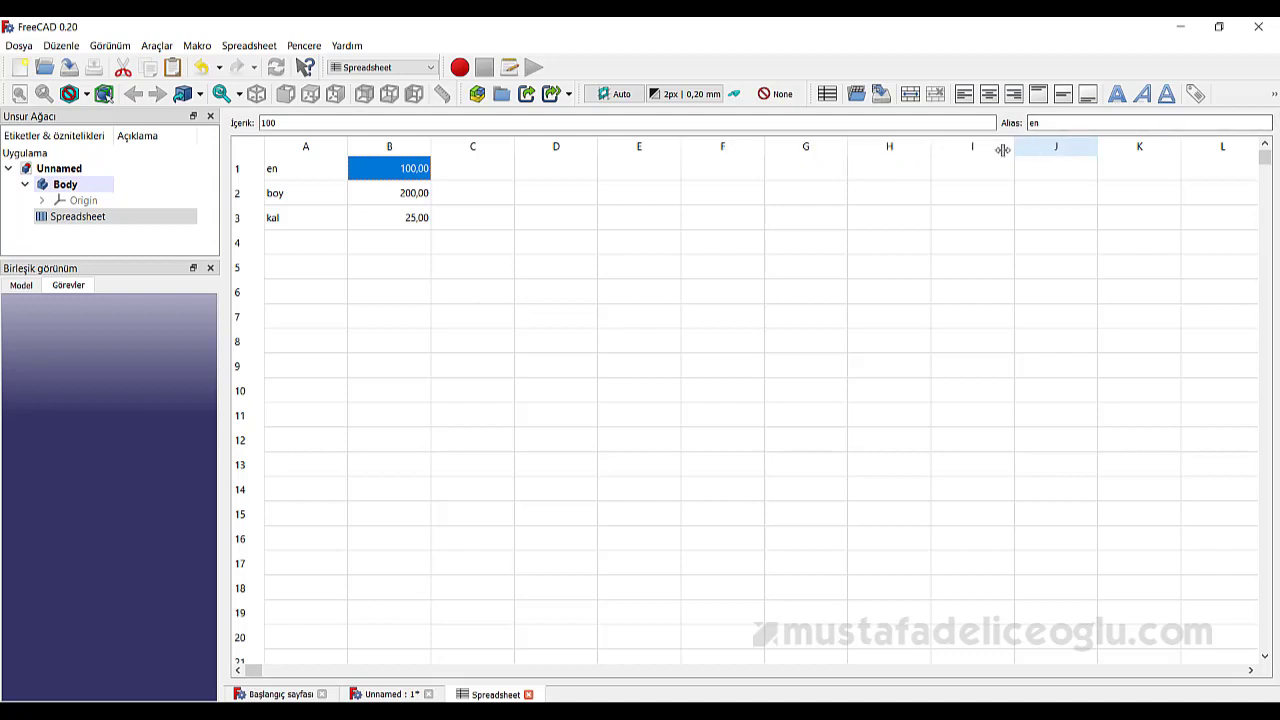
# Give cells B2 and B3 the aliases boy and kal
pyautogui.click(408, 200)
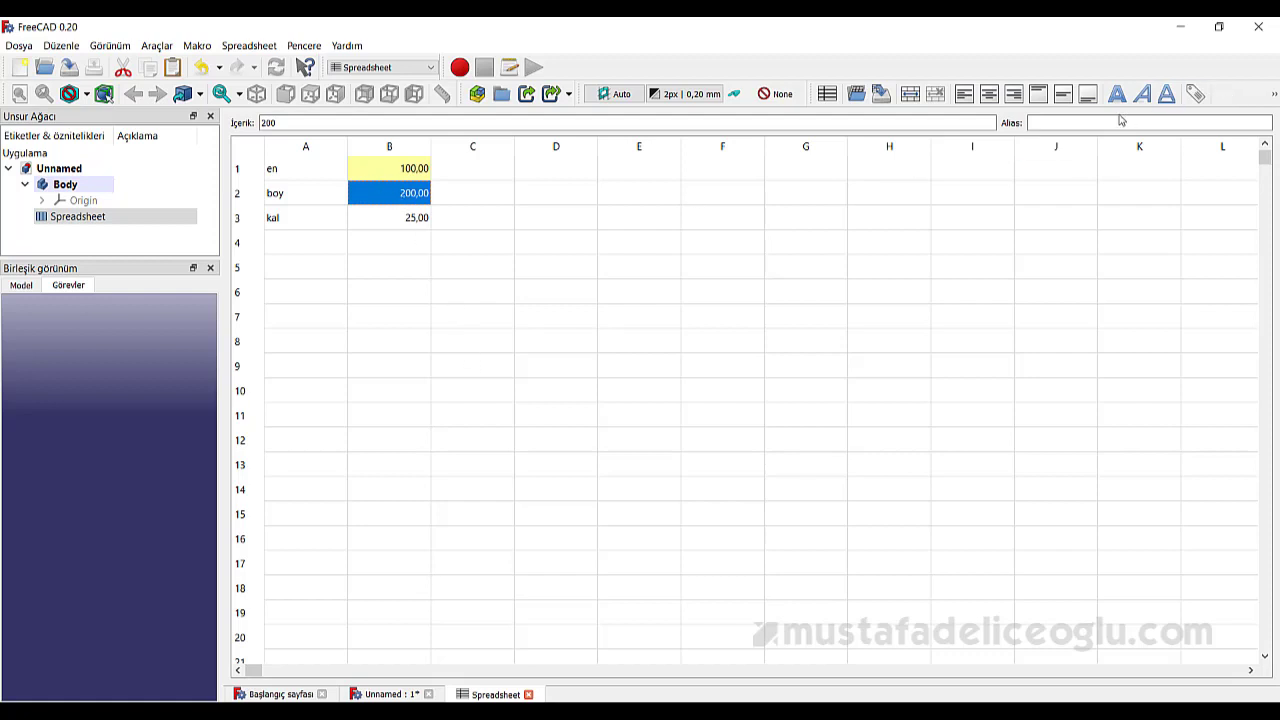
pyautogui.click(1077, 125)
pyautogui.write('boy')
pyautogui.press('Return')
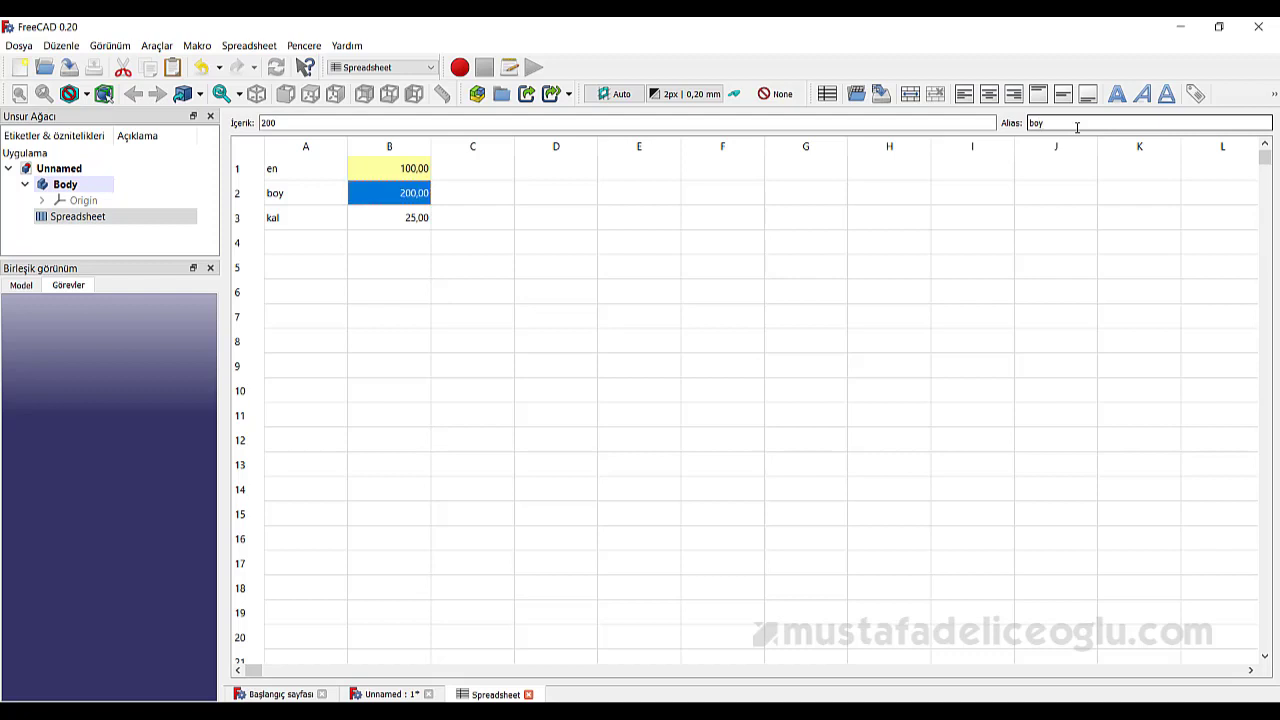
pyautogui.click(410, 217)
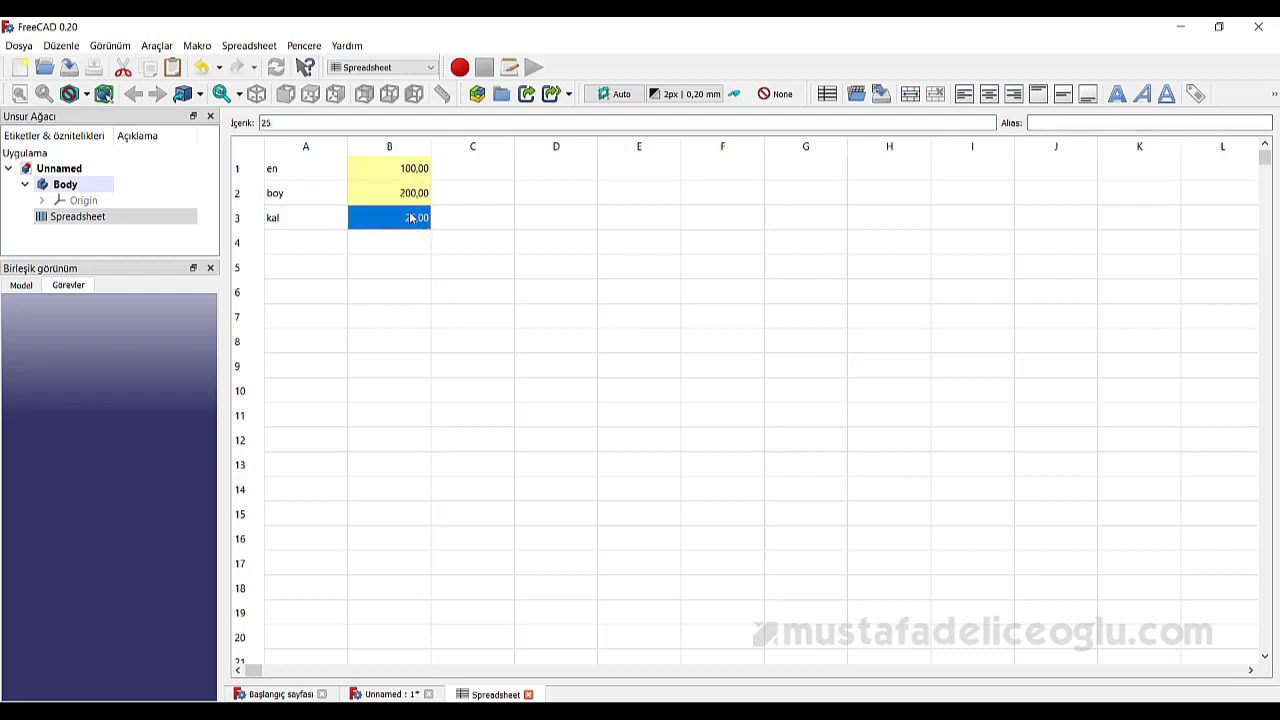
pyautogui.click(1046, 122)
pyautogui.write('kal')
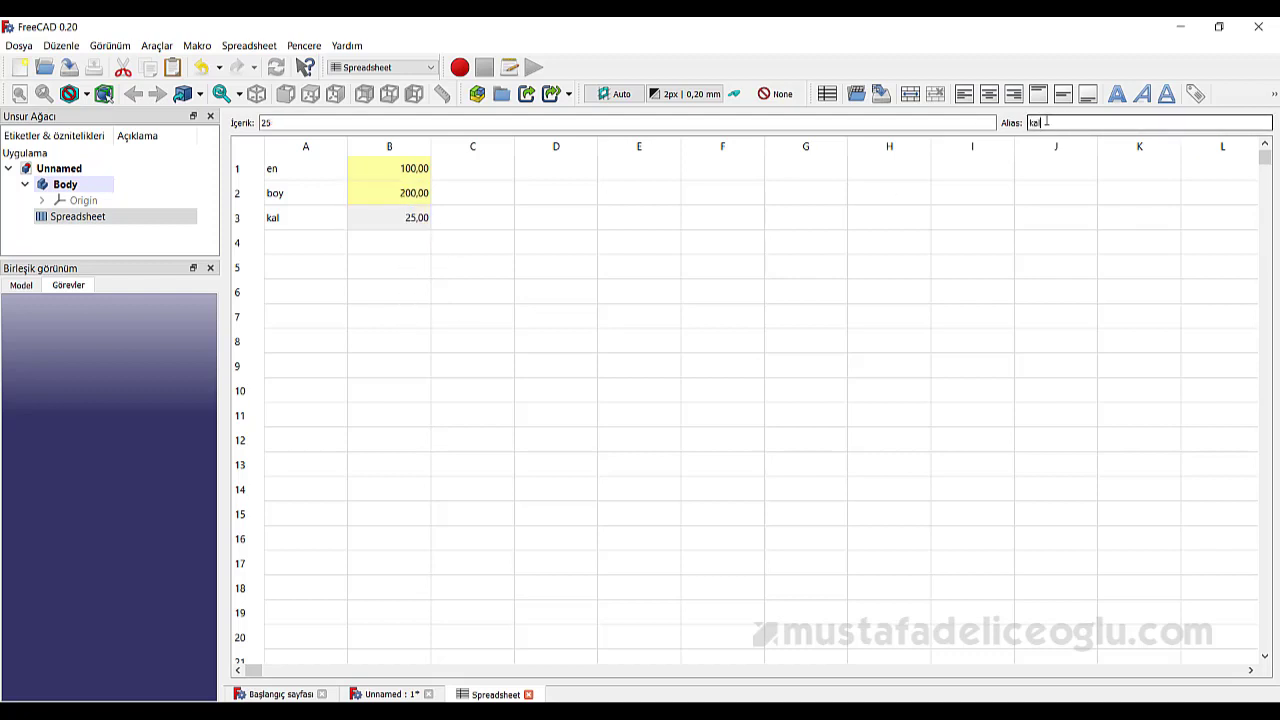
pyautogui.press('Return')
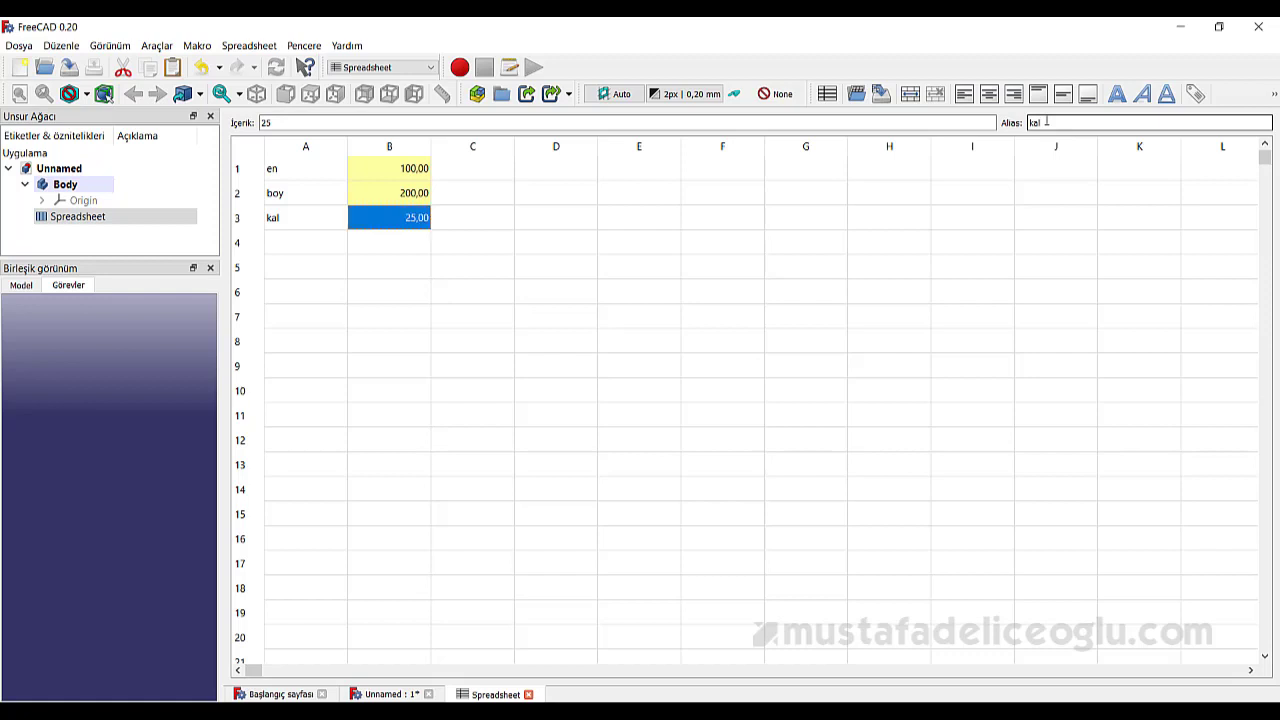
pyautogui.click(445, 267)
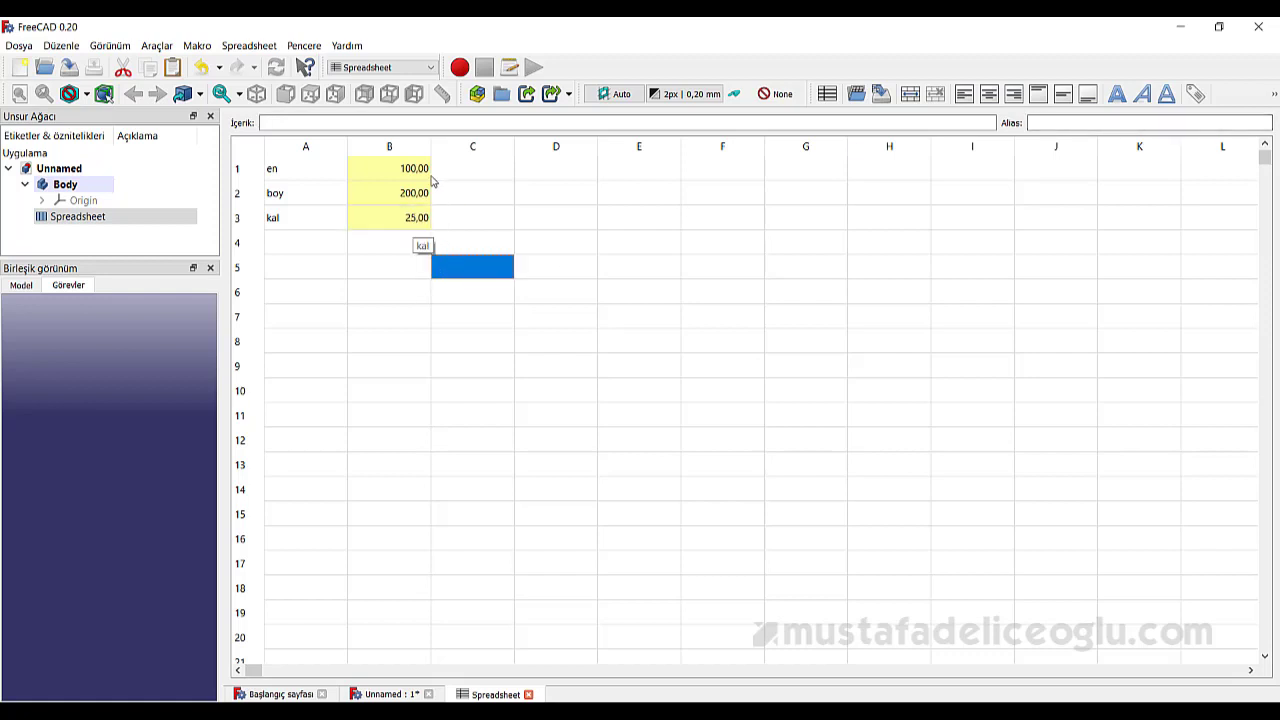
# Tile the open windows with Pencere > Döşe and close the start page
pyautogui.click(390, 70)
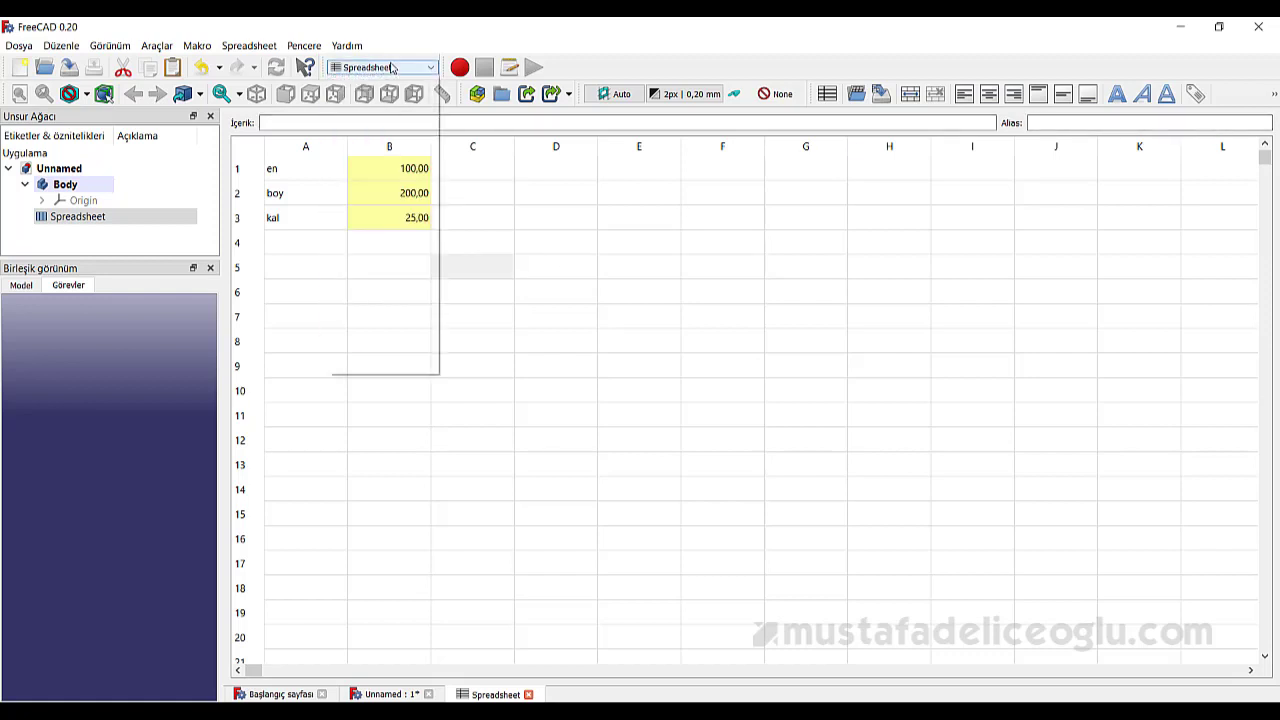
pyautogui.click(392, 75)
pyautogui.click(304, 45)
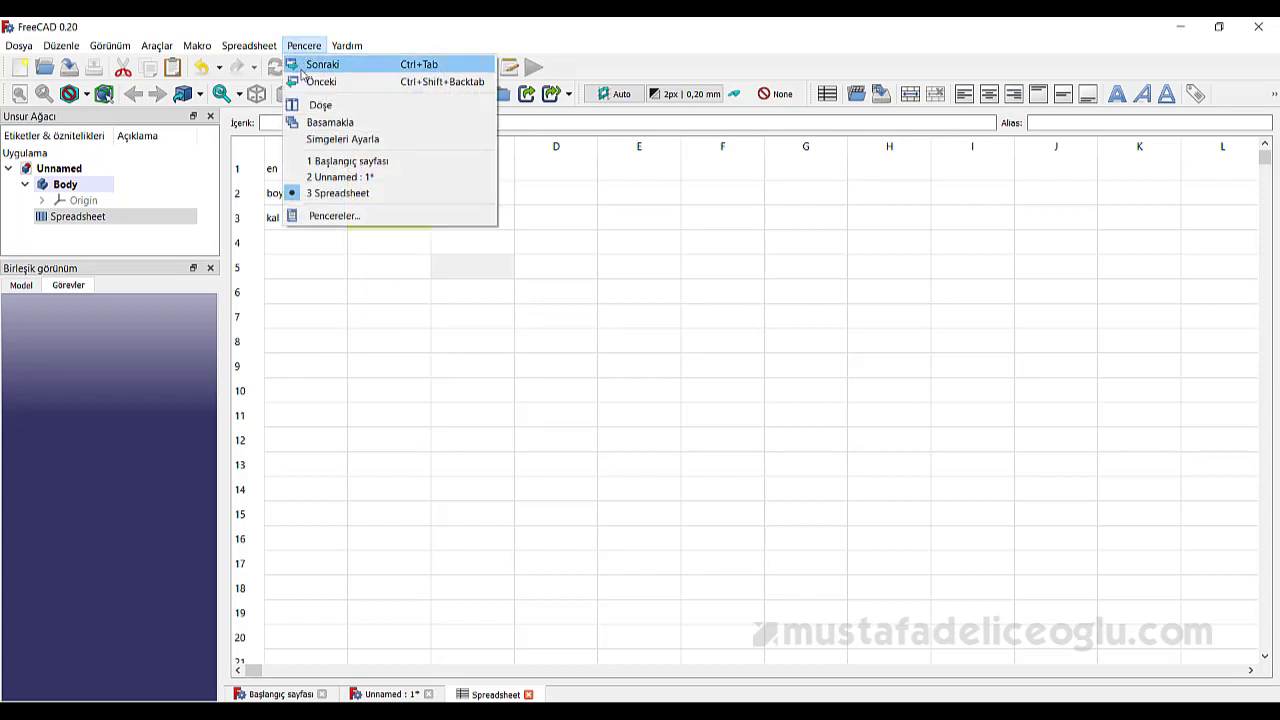
pyautogui.click(320, 105)
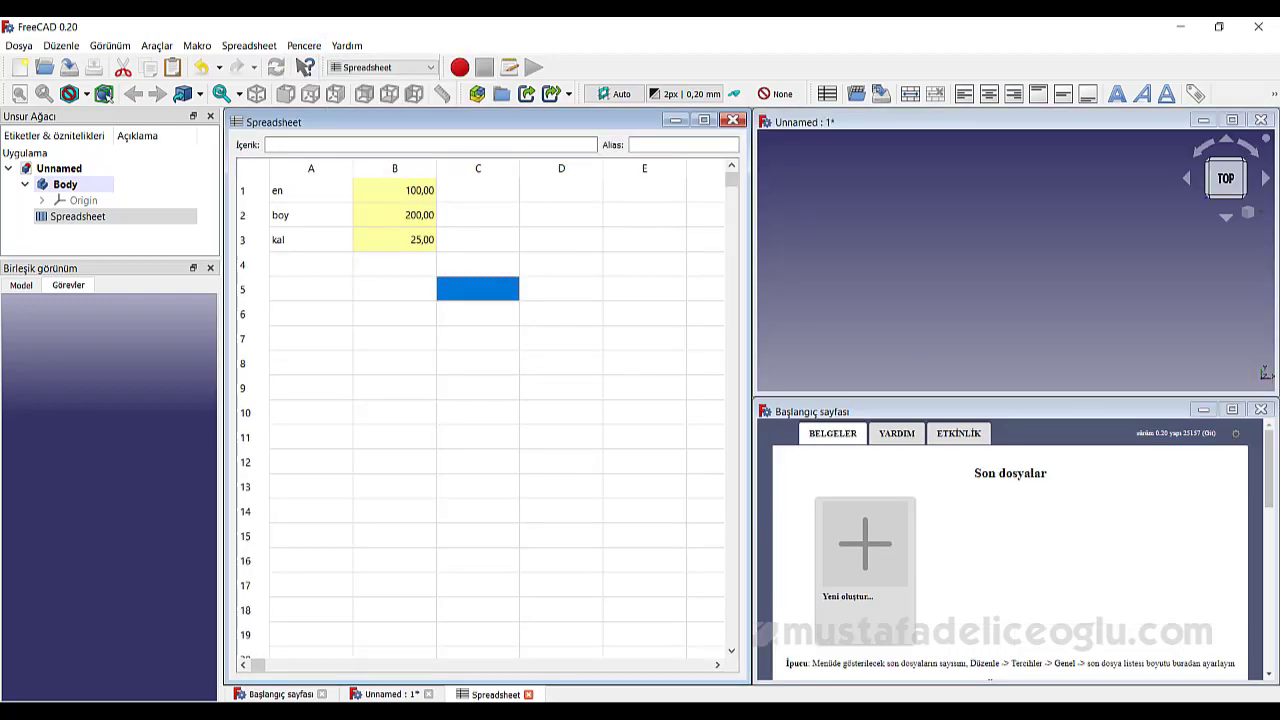
pyautogui.click(1264, 409)
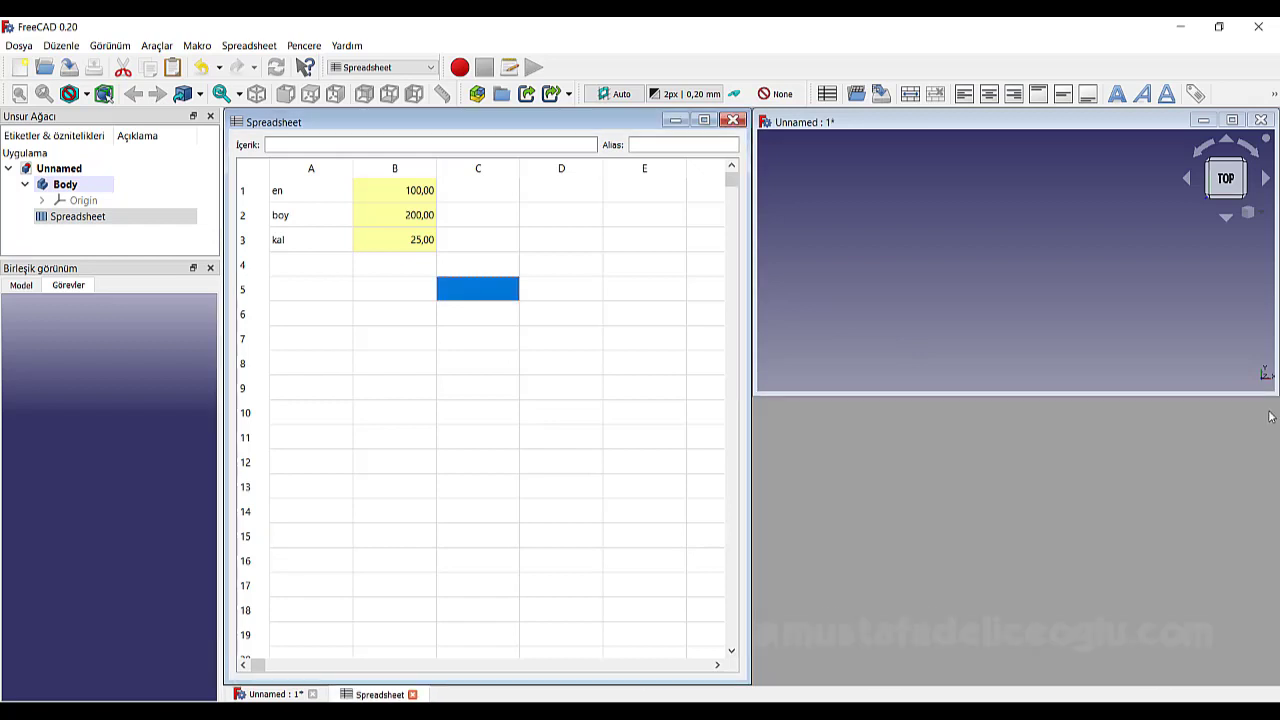
# Resize the windows into a narrow spreadsheet beside a large 3D view
pyautogui.moveTo(1084, 661); pyautogui.dragTo(1087, 682)
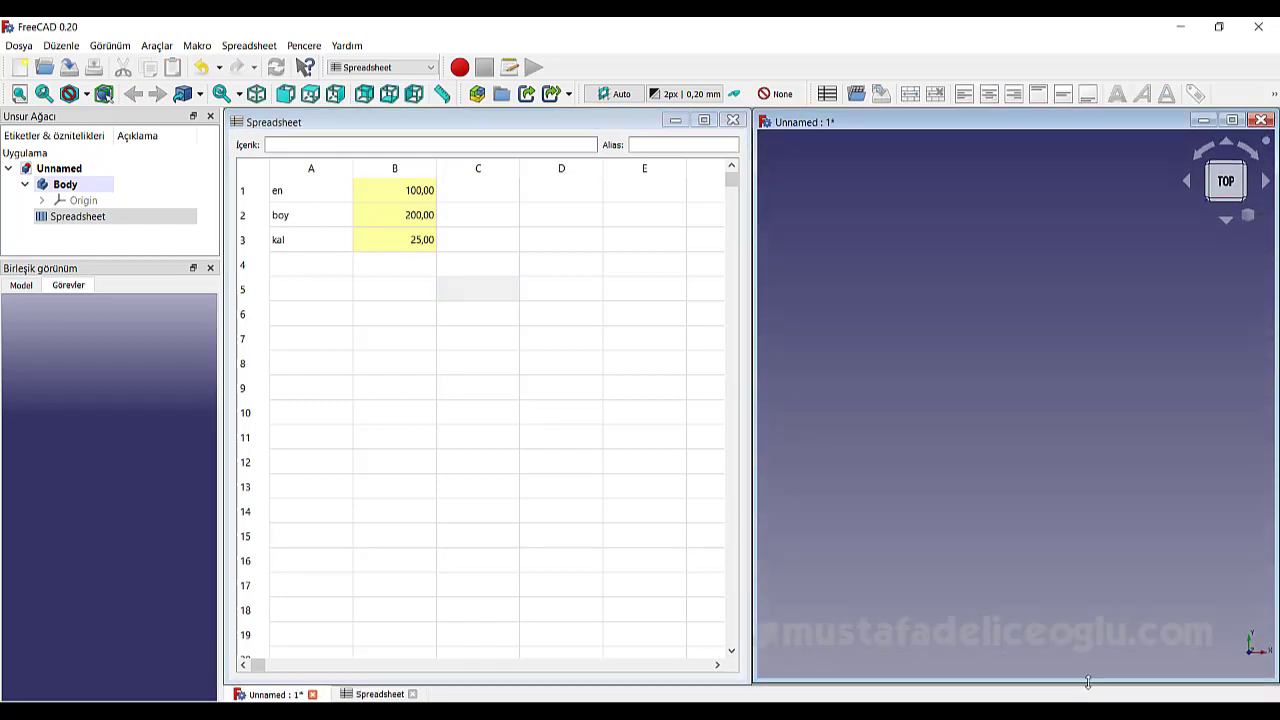
pyautogui.moveTo(750, 309); pyautogui.dragTo(498, 318)
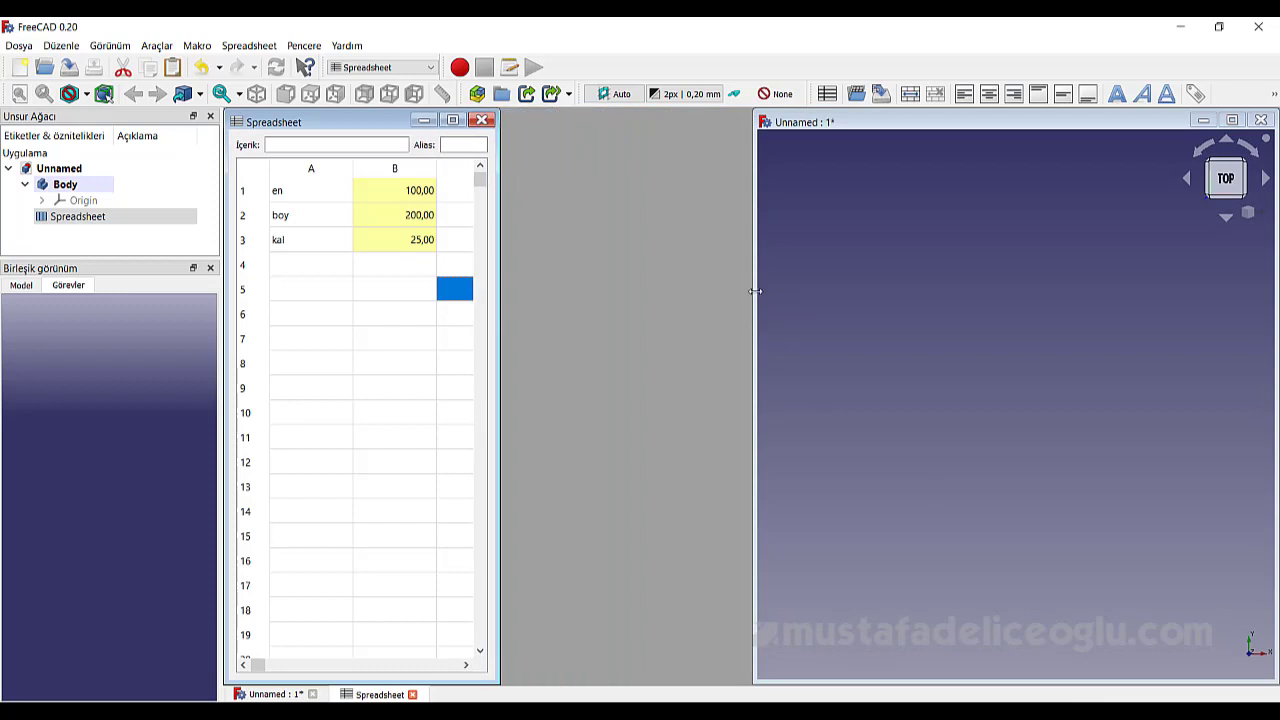
pyautogui.moveTo(759, 287); pyautogui.dragTo(487, 307)
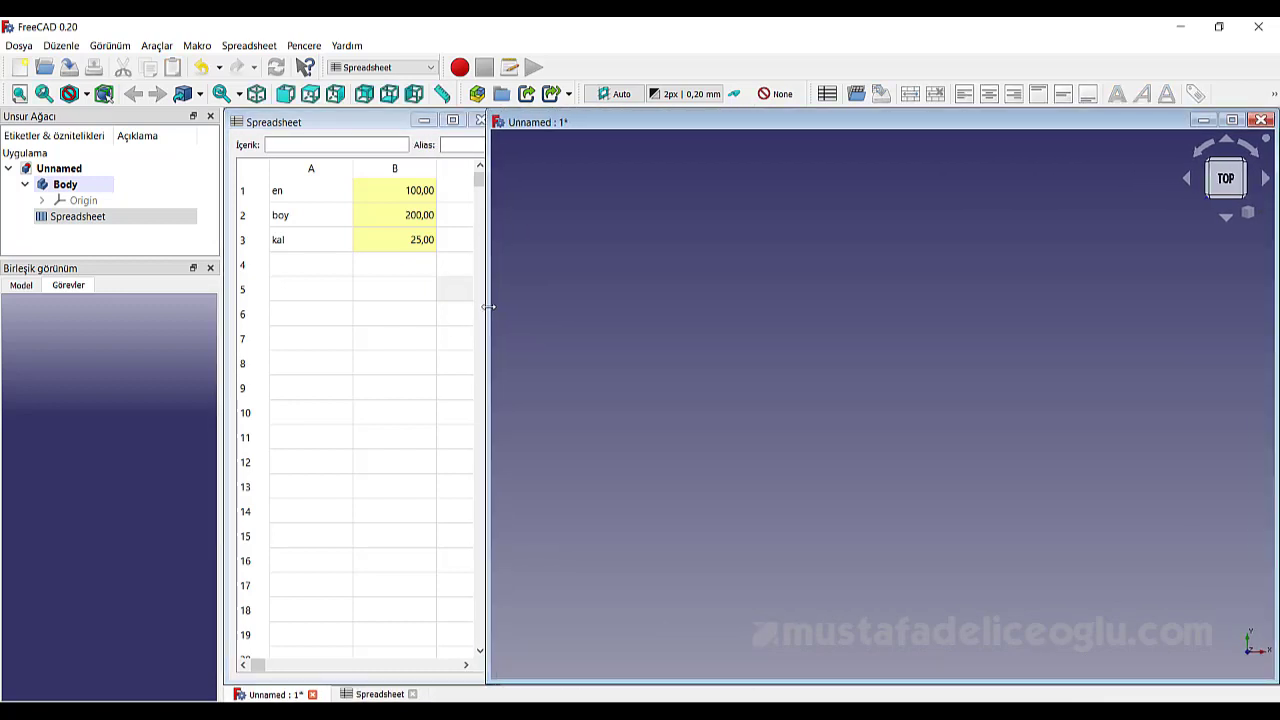
pyautogui.click(705, 358)
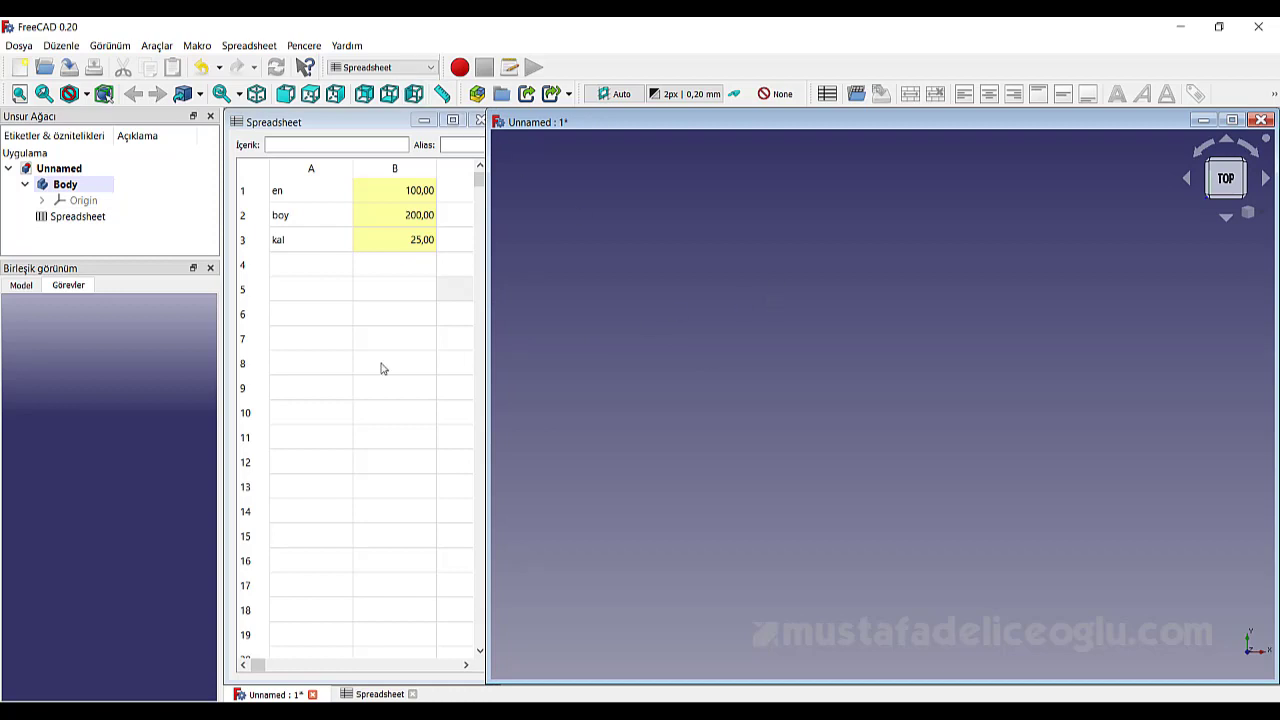
pyautogui.click(330, 339)
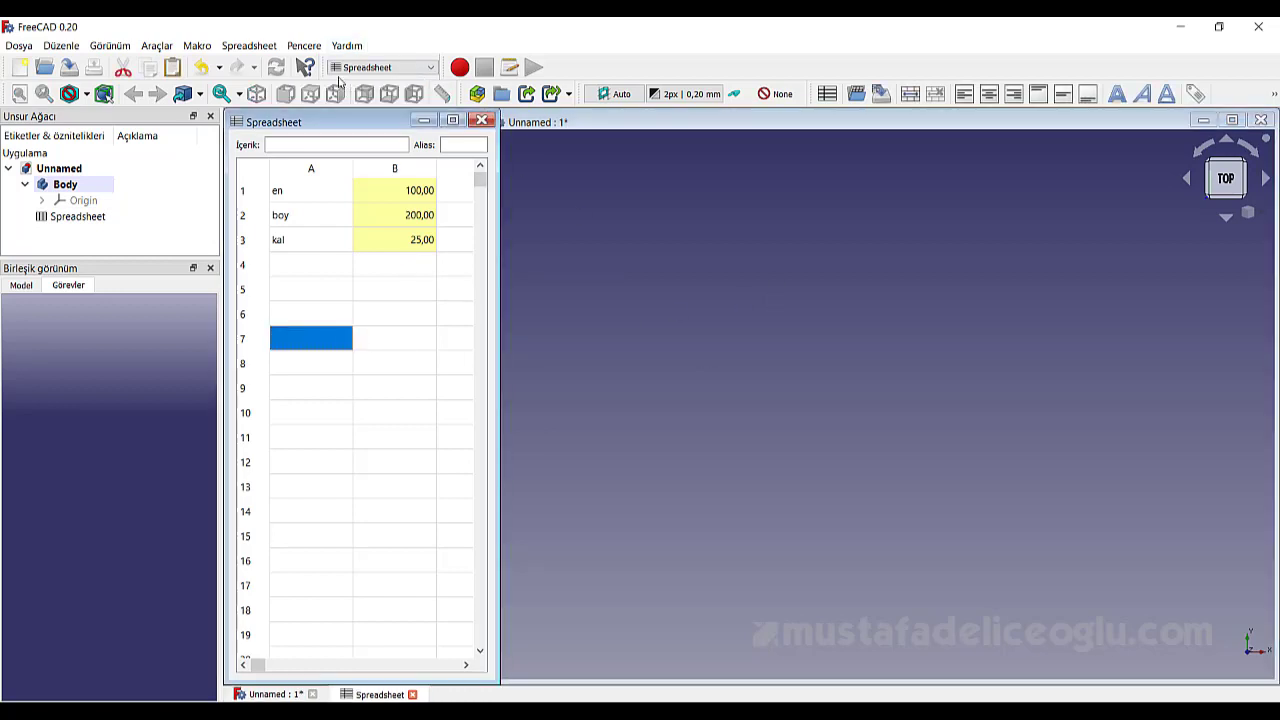
pyautogui.click(781, 341)
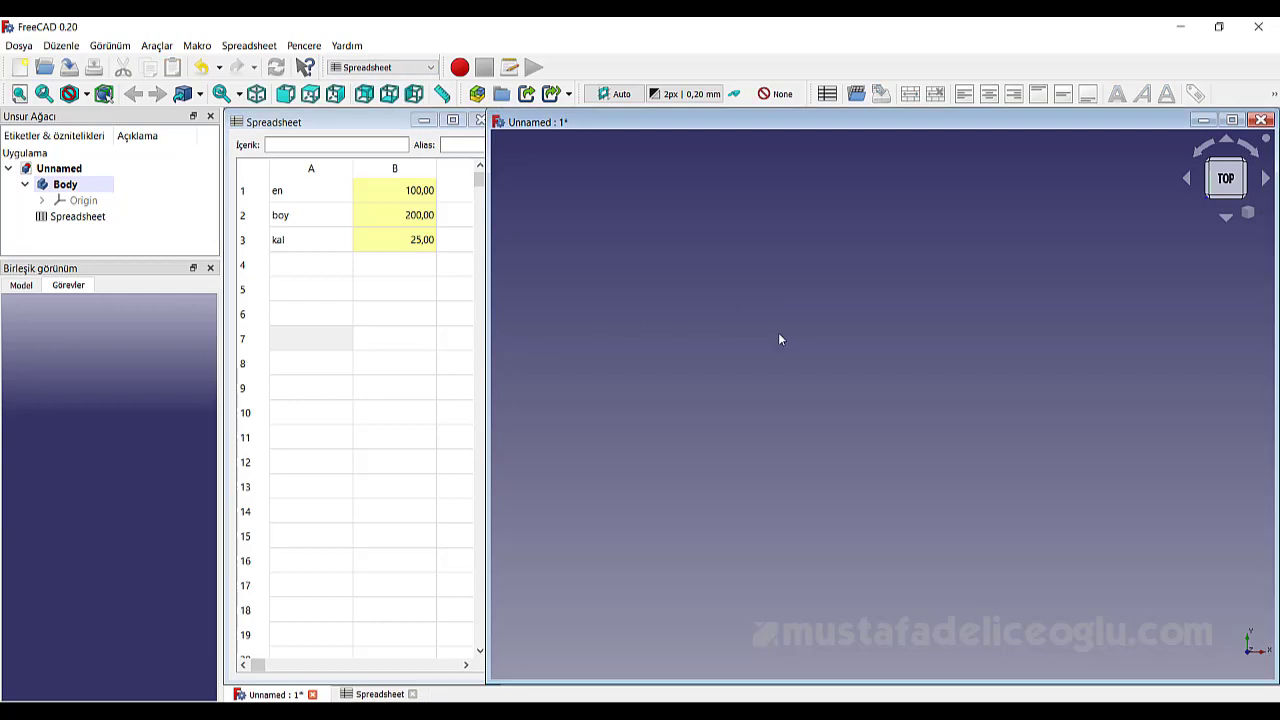
pyautogui.click(410, 67)
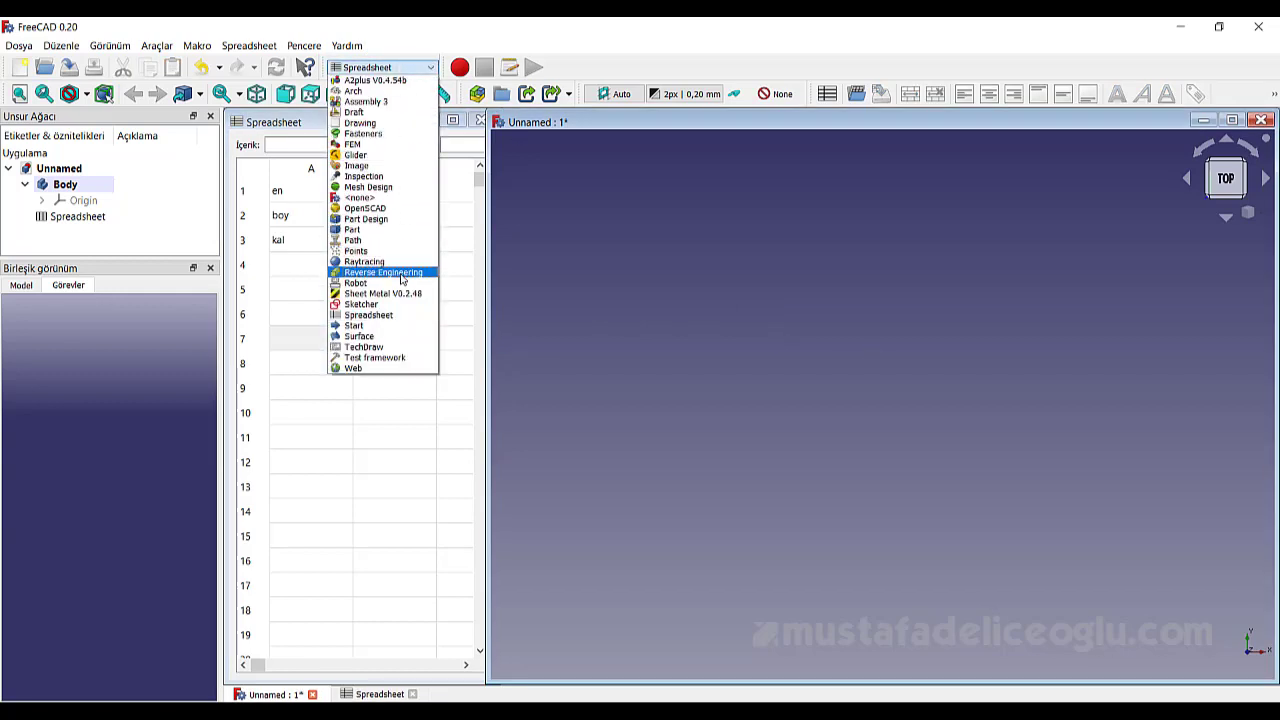
# Switch to Part Design and create a new sketch on the XY_Plane
pyautogui.click(366, 219)
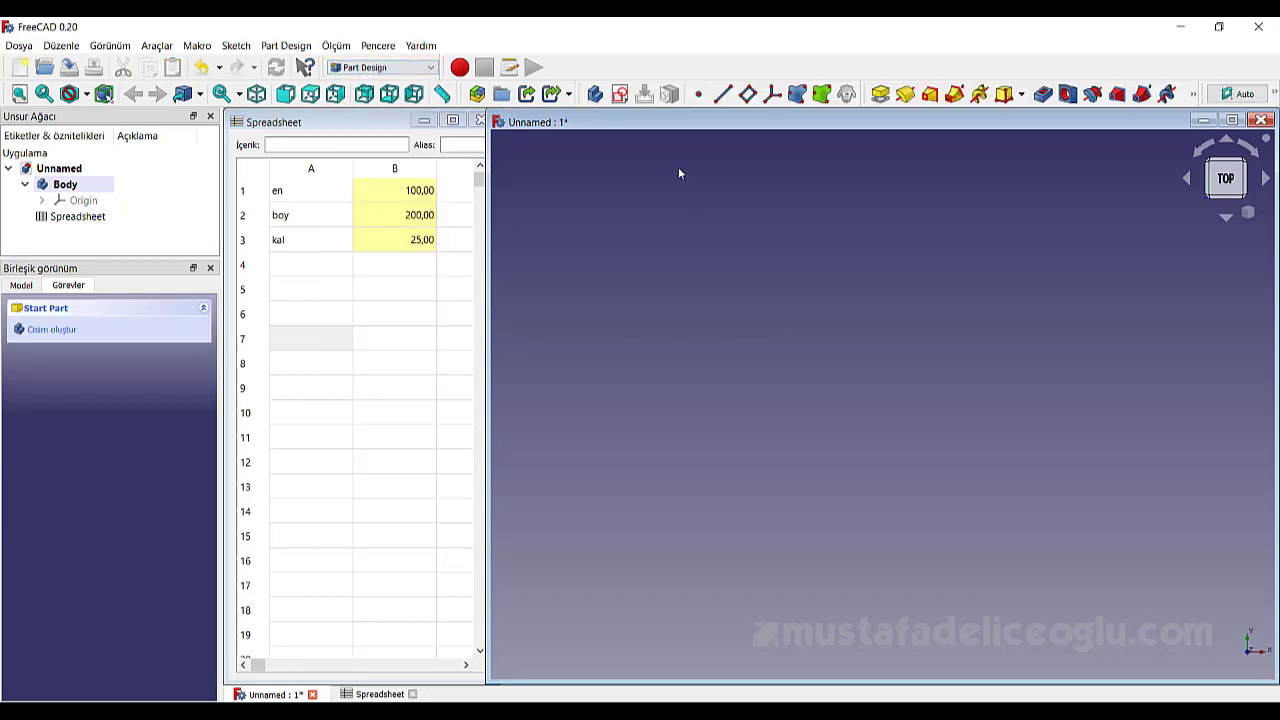
pyautogui.click(620, 97)
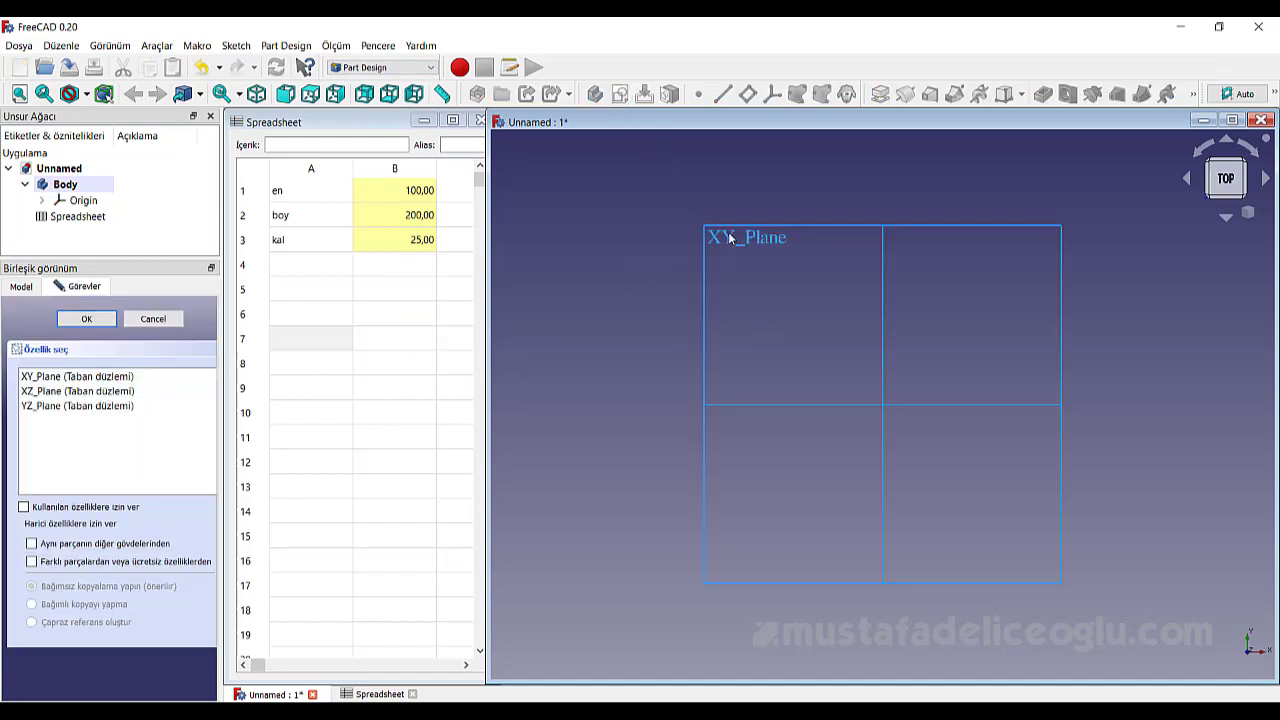
pyautogui.click(730, 244)
pyautogui.click(86, 319)
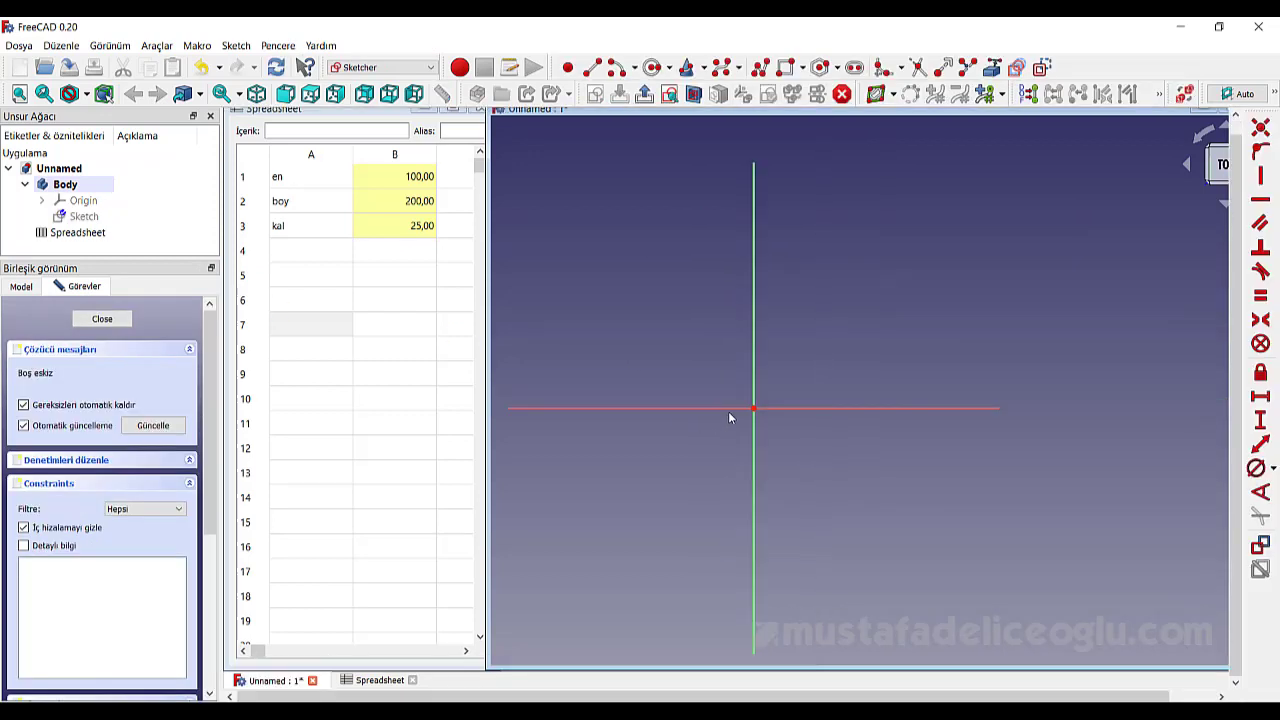
pyautogui.scroll(-3, 836, 370)
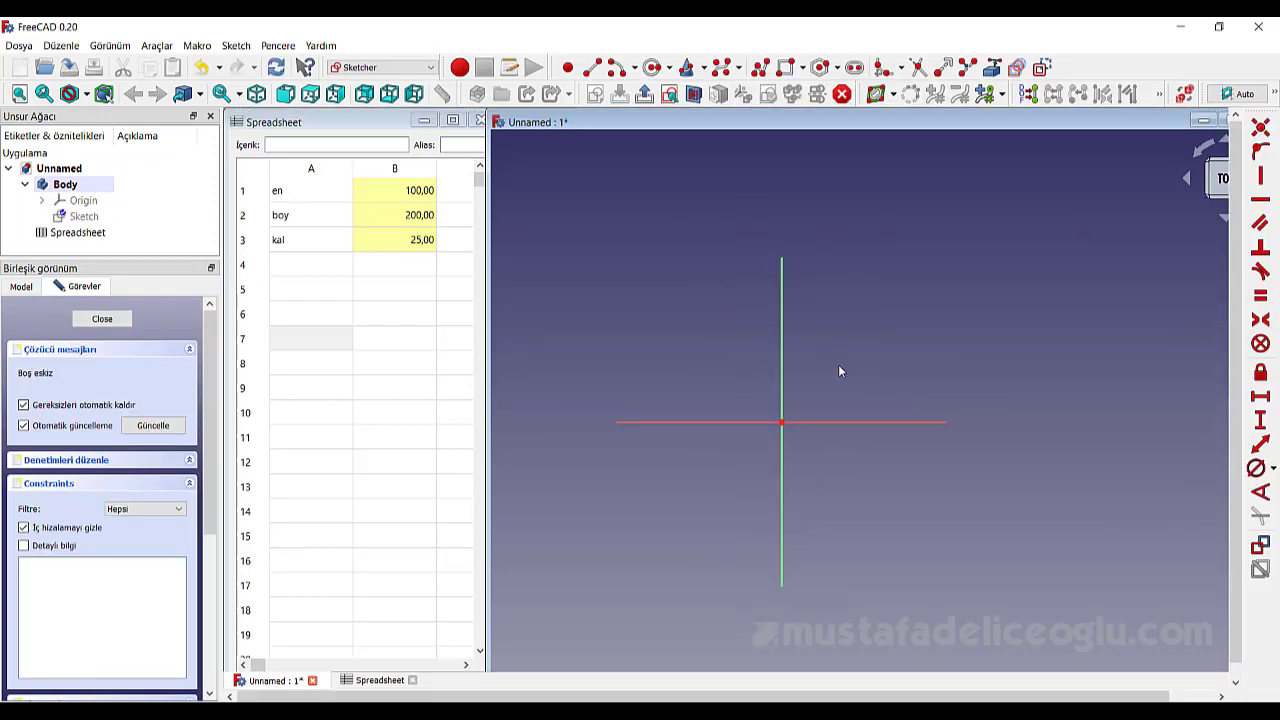
pyautogui.scroll(-5, 823, 311)
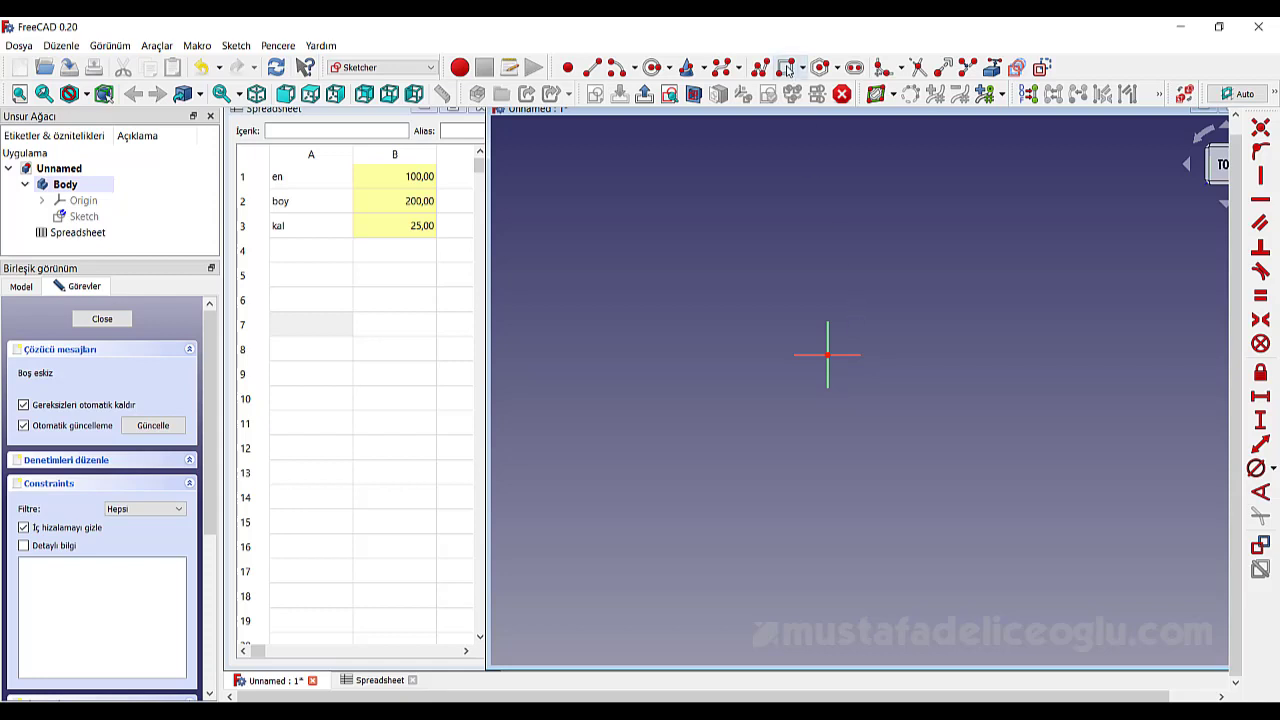
# Draw a rectangle with one corner at the sketch origin
pyautogui.click(787, 67)
pyautogui.click(827, 354)
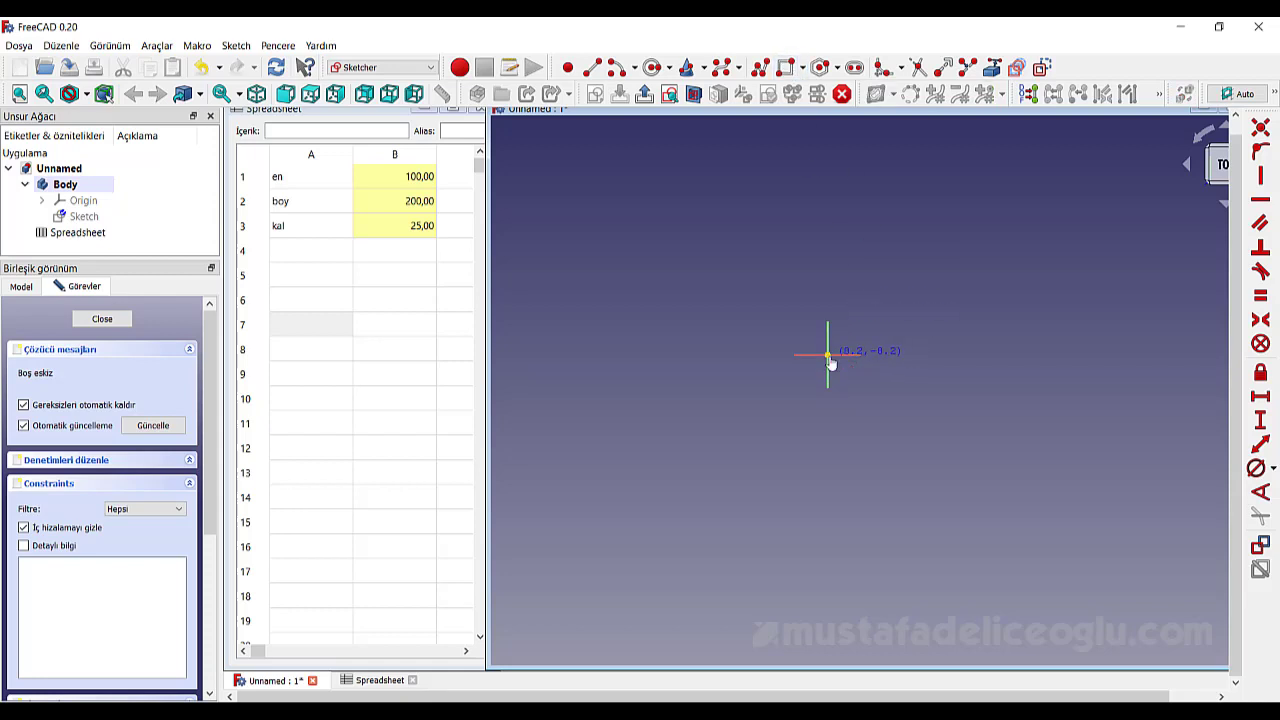
pyautogui.click(1066, 207)
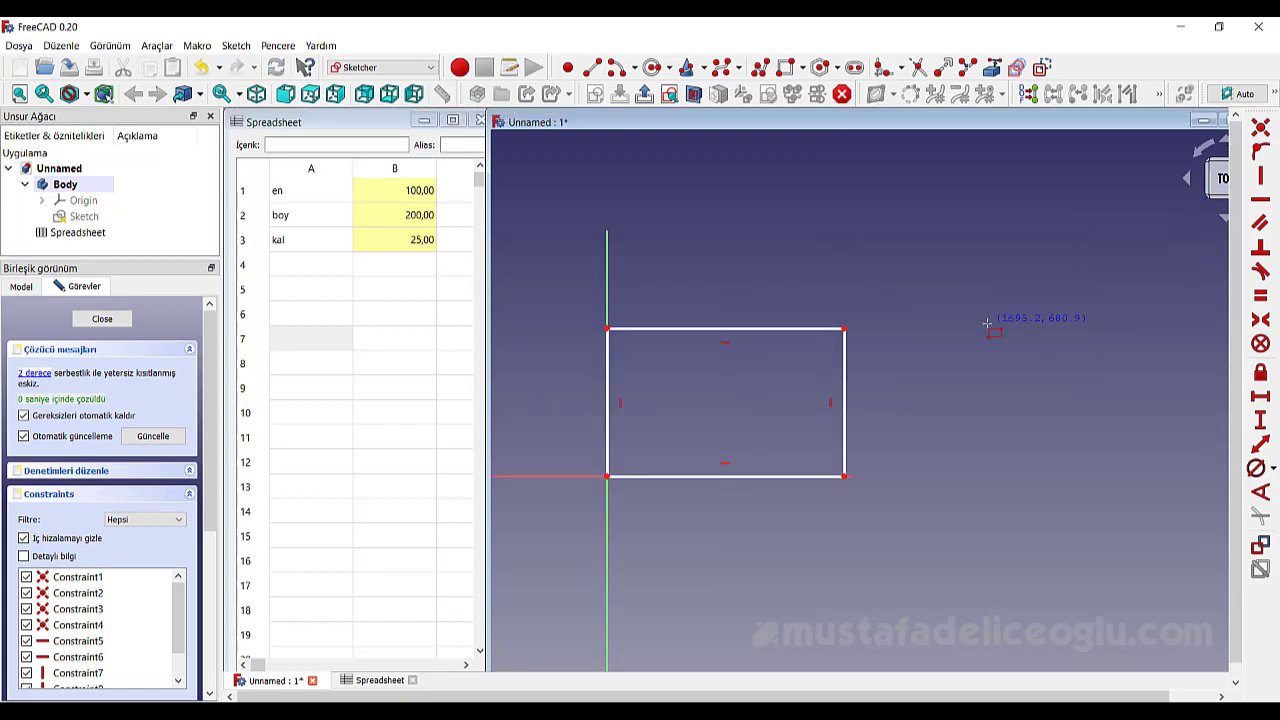
pyautogui.scroll(-2, 971, 329)
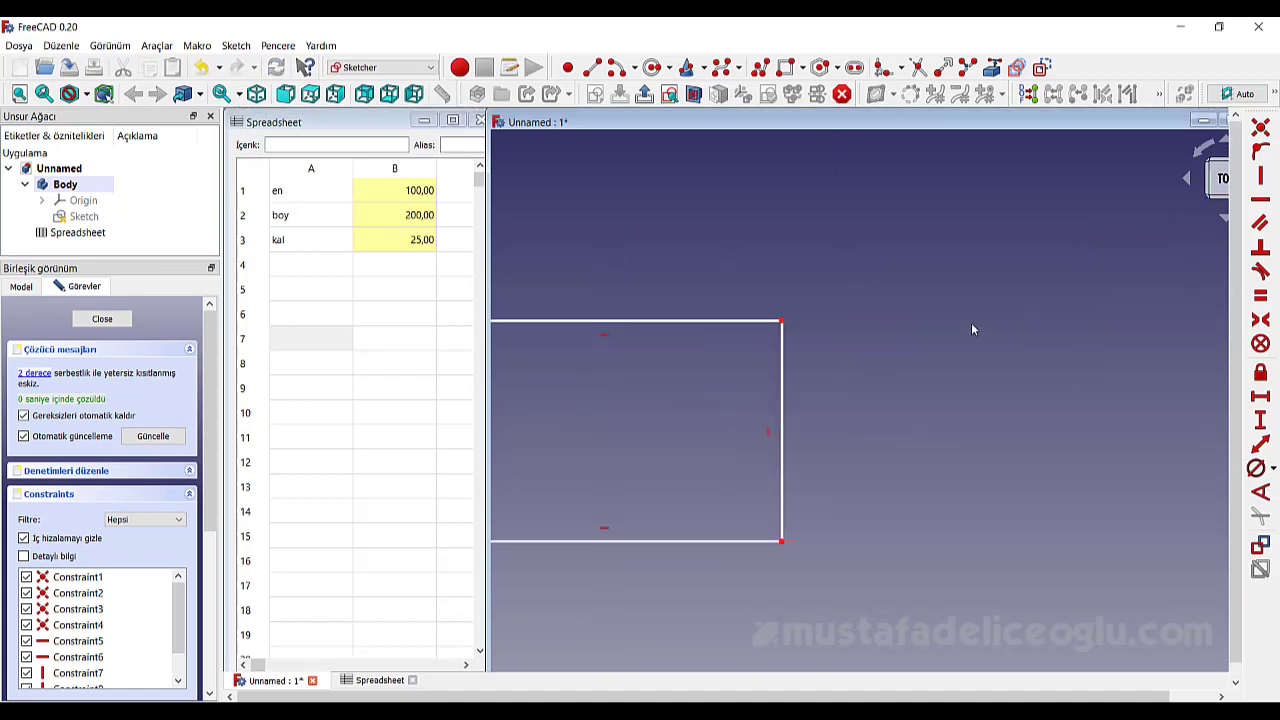
pyautogui.scroll(-1, 971, 329)
pyautogui.scroll(2, 998, 127)
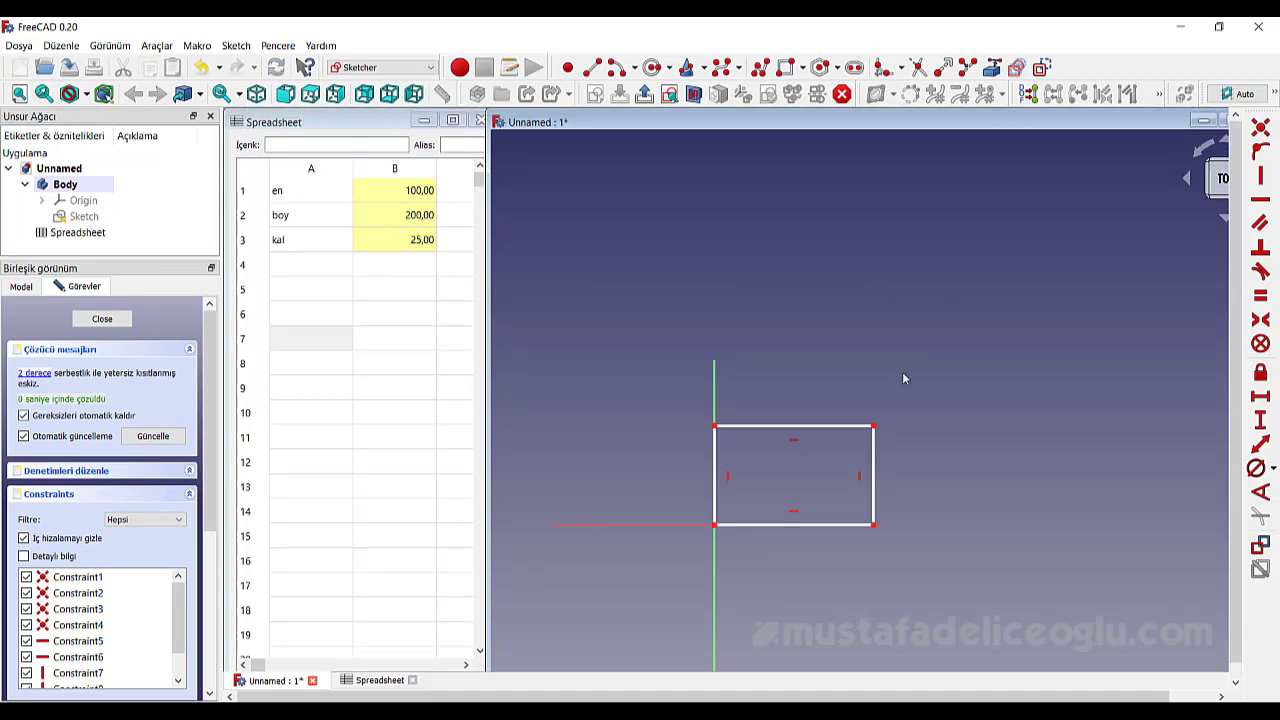
pyautogui.scroll(-2, 793, 322)
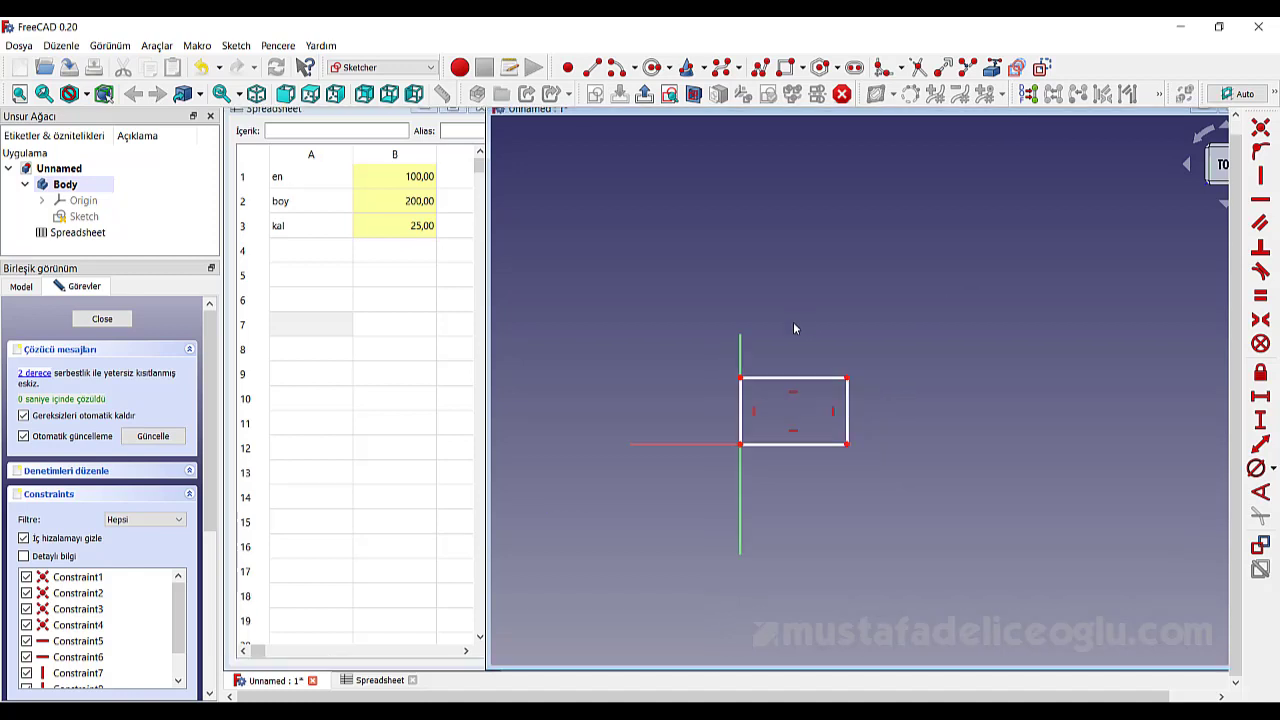
# Add a horizontal length constraint to the rectangle's top edge
pyautogui.click(811, 382)
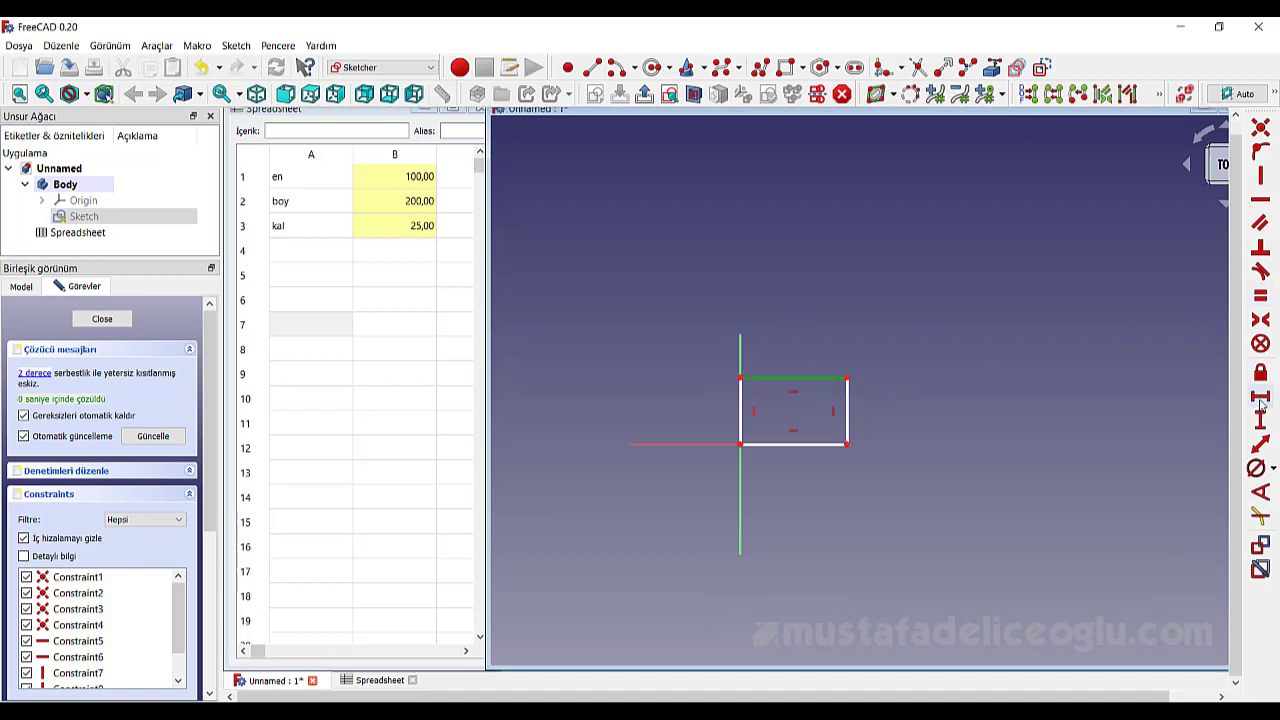
pyautogui.click(1045, 330)
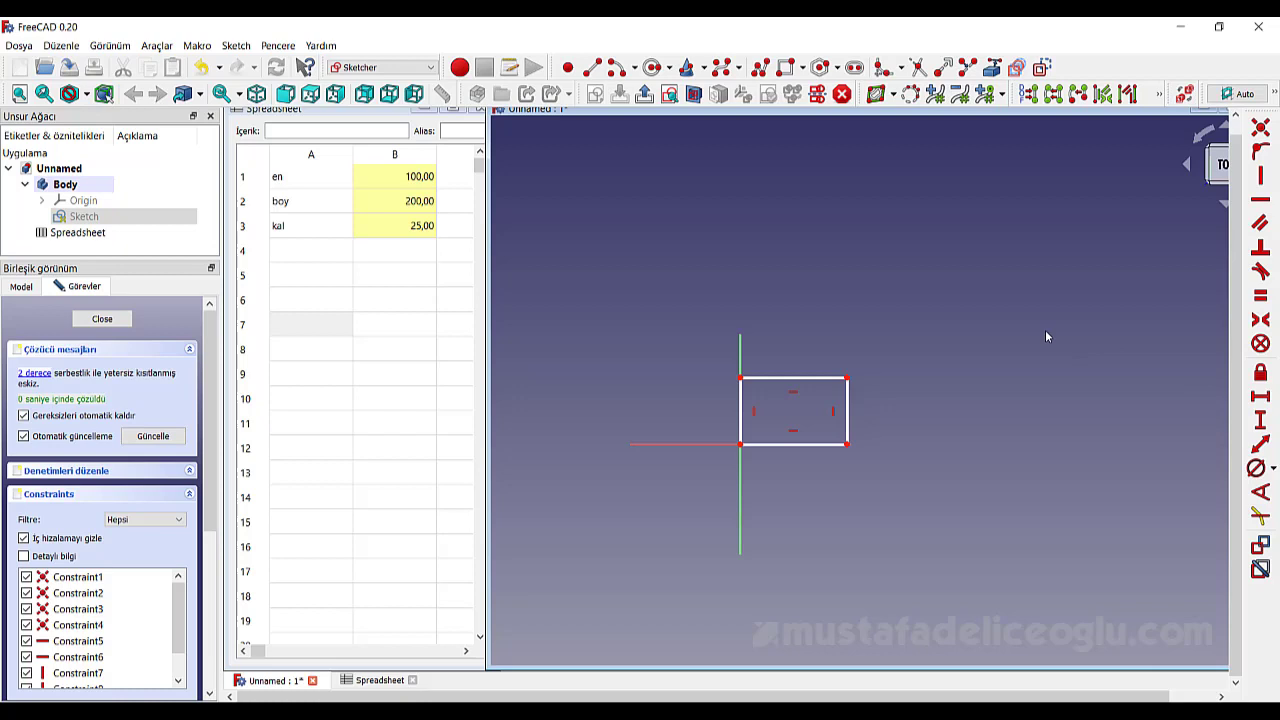
pyautogui.click(820, 386)
pyautogui.hotkey('shift', 'h')
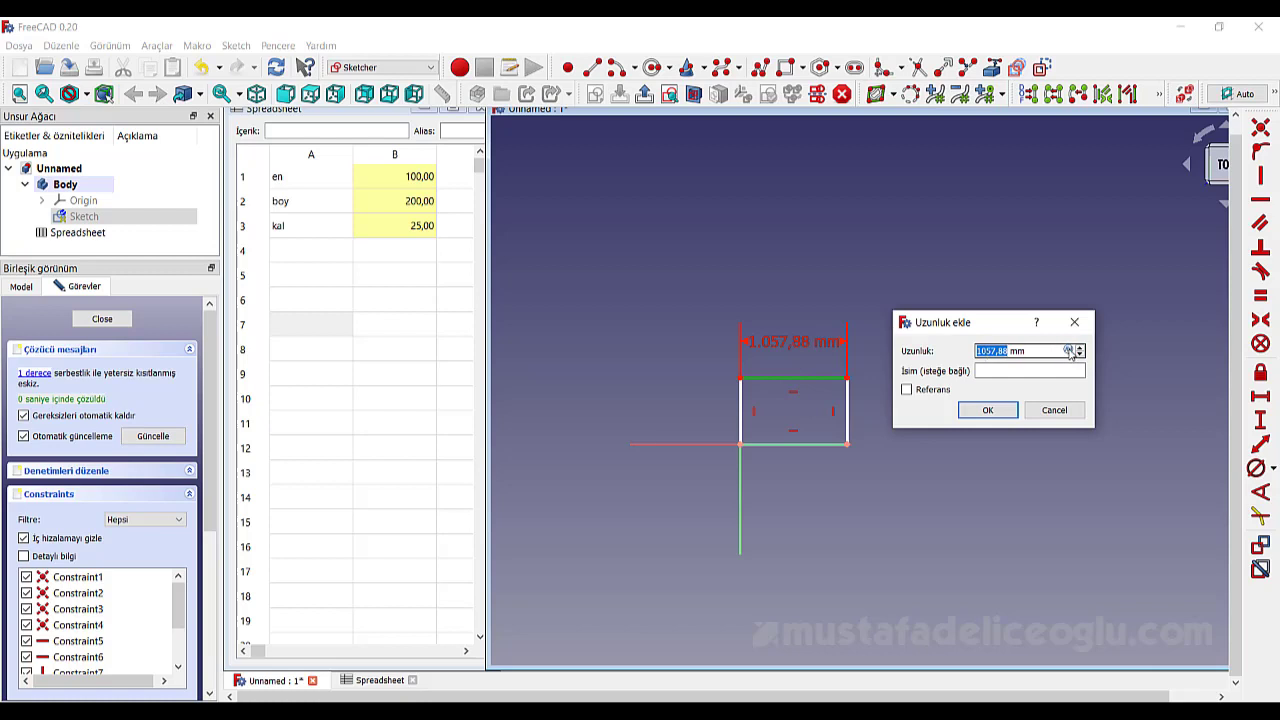
# Set the top edge width to the formula Spreadsheet.en, giving 100 mm
pyautogui.click(1069, 352)
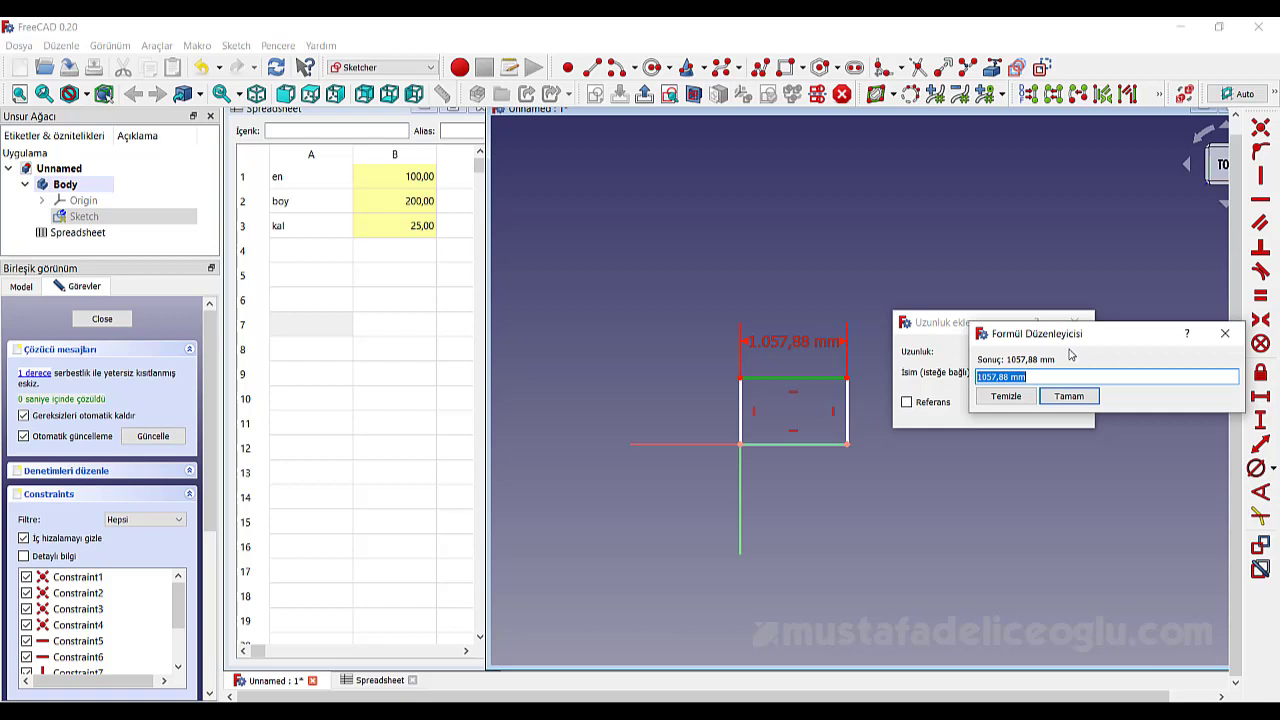
pyautogui.write('sp')
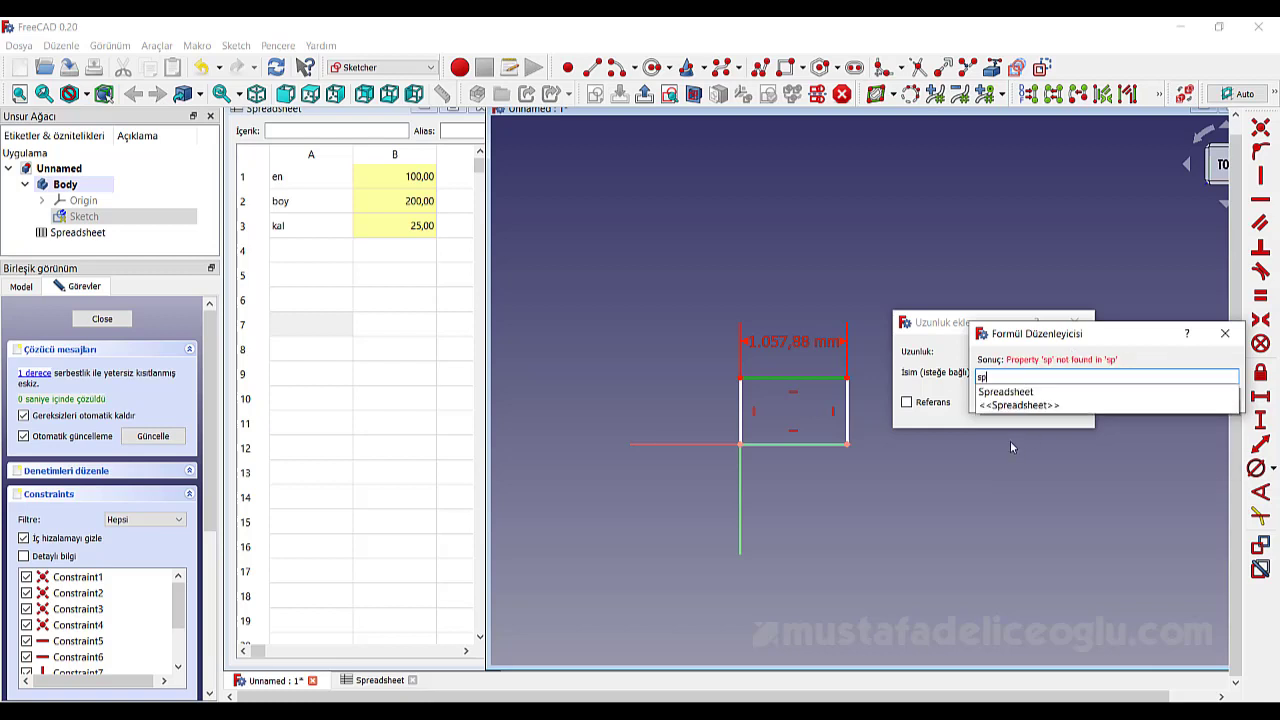
pyautogui.click(1012, 392)
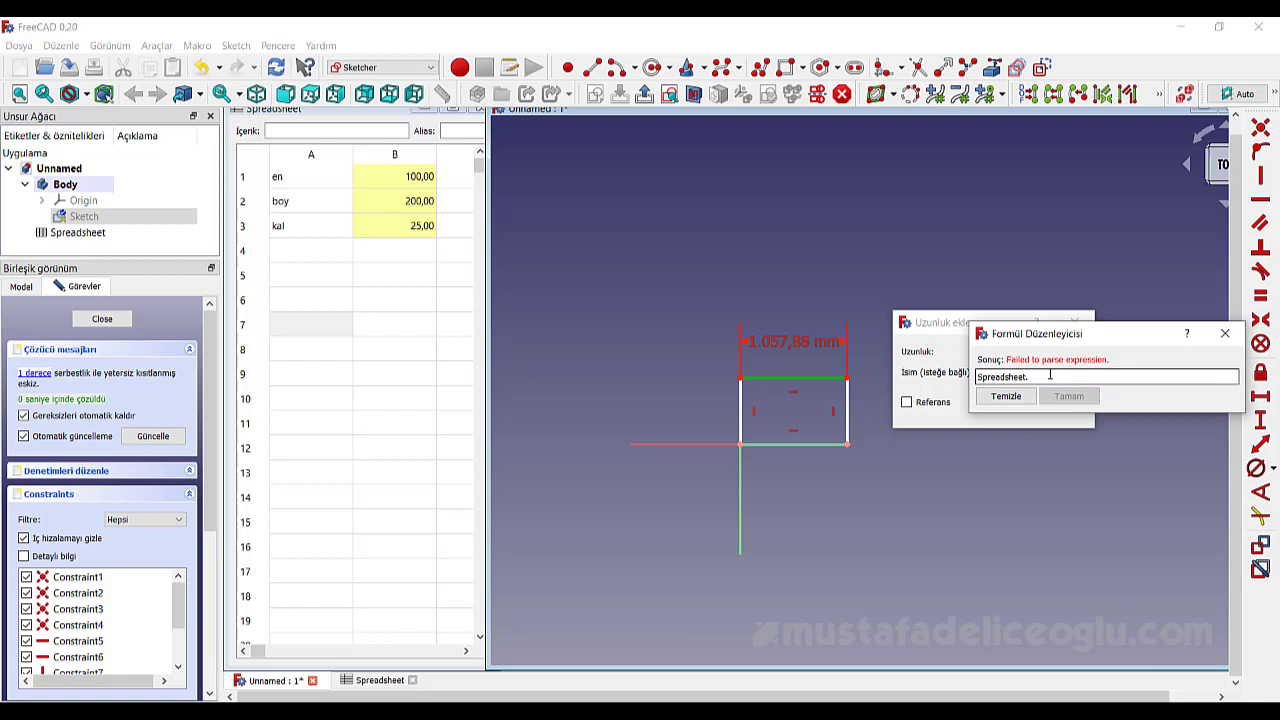
pyautogui.write('e')
pyautogui.write('n')
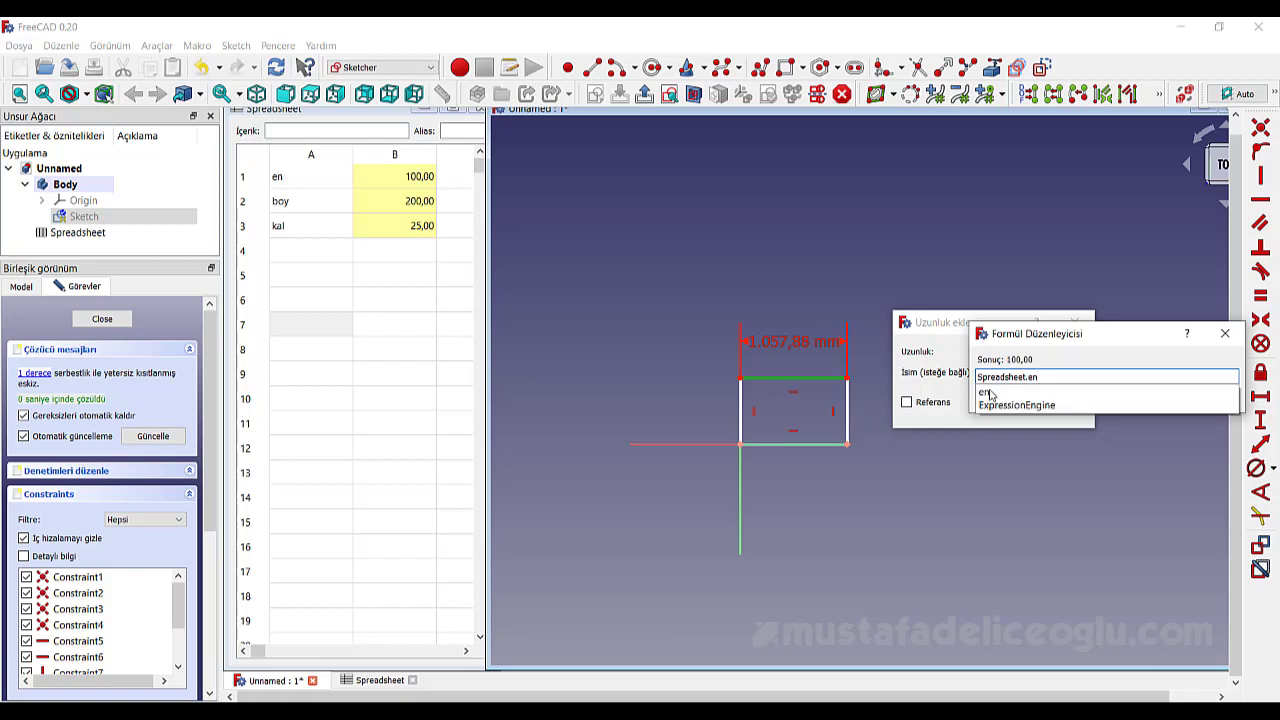
pyautogui.click(987, 393)
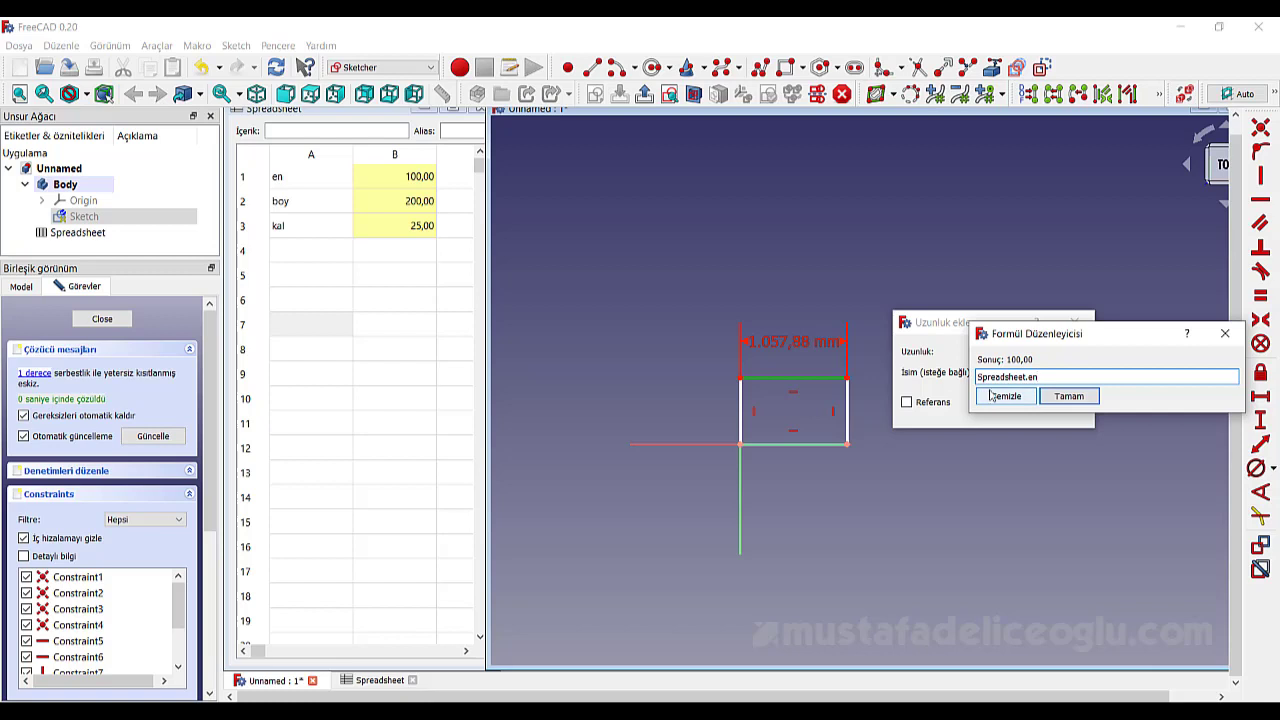
pyautogui.click(1083, 397)
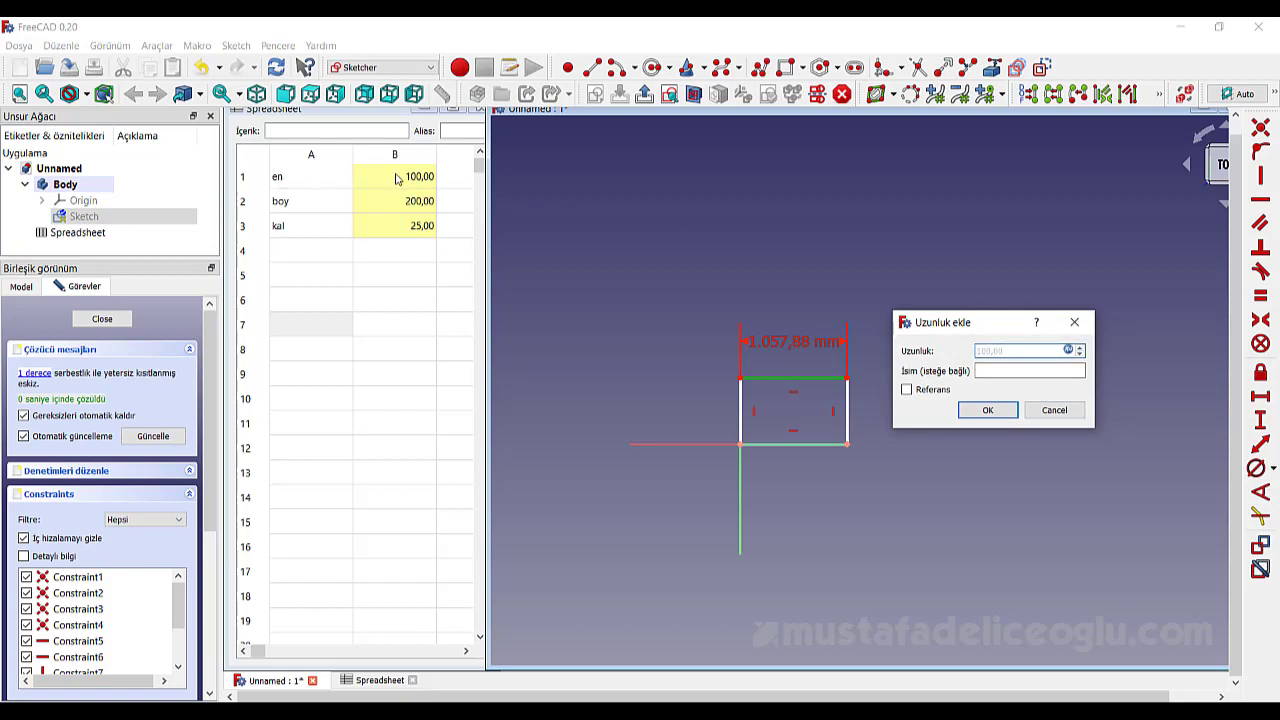
pyautogui.click(985, 412)
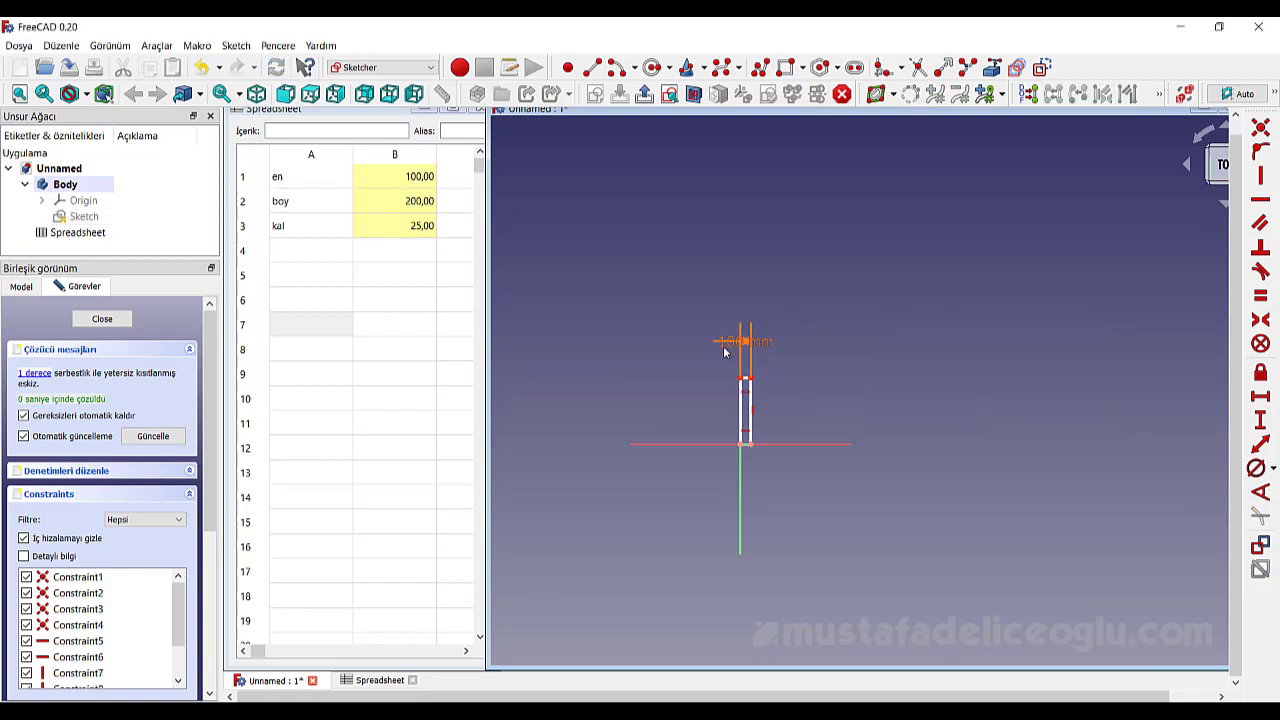
# Constrain the right edge's length to Spreadsheet.boy, giving a 200 mm height
pyautogui.scroll(4, 748, 410)
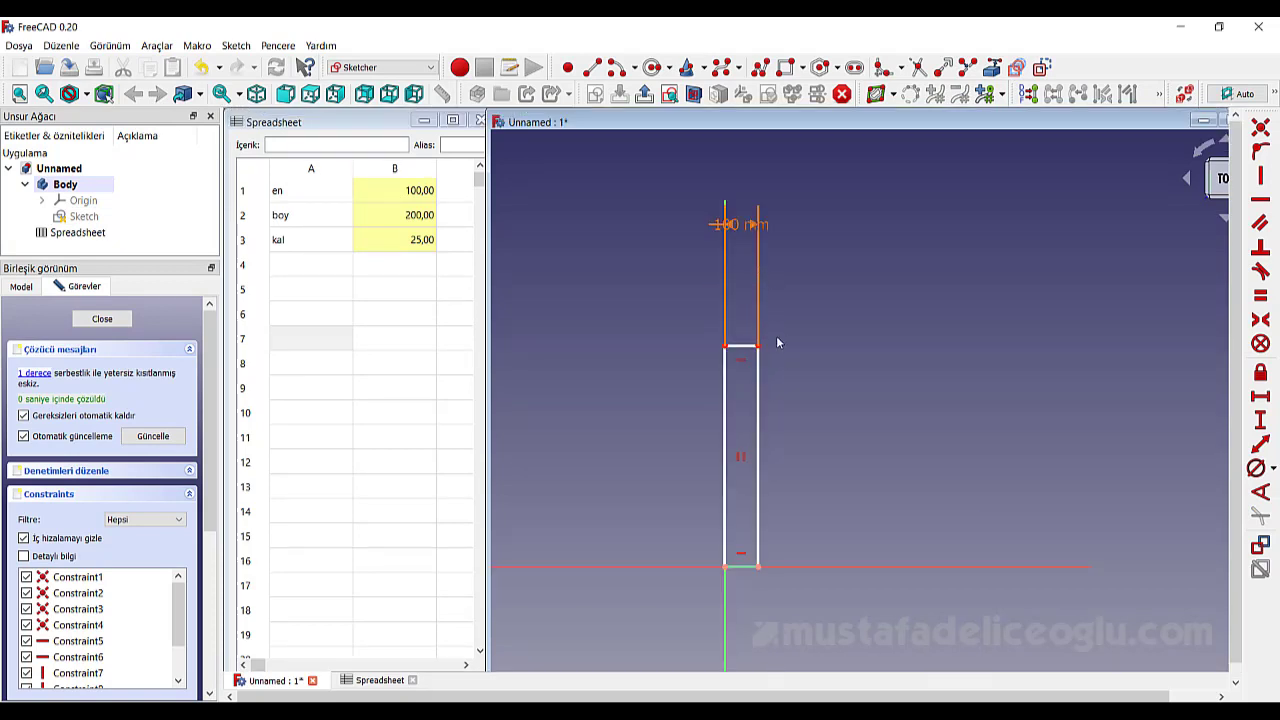
pyautogui.click(759, 418)
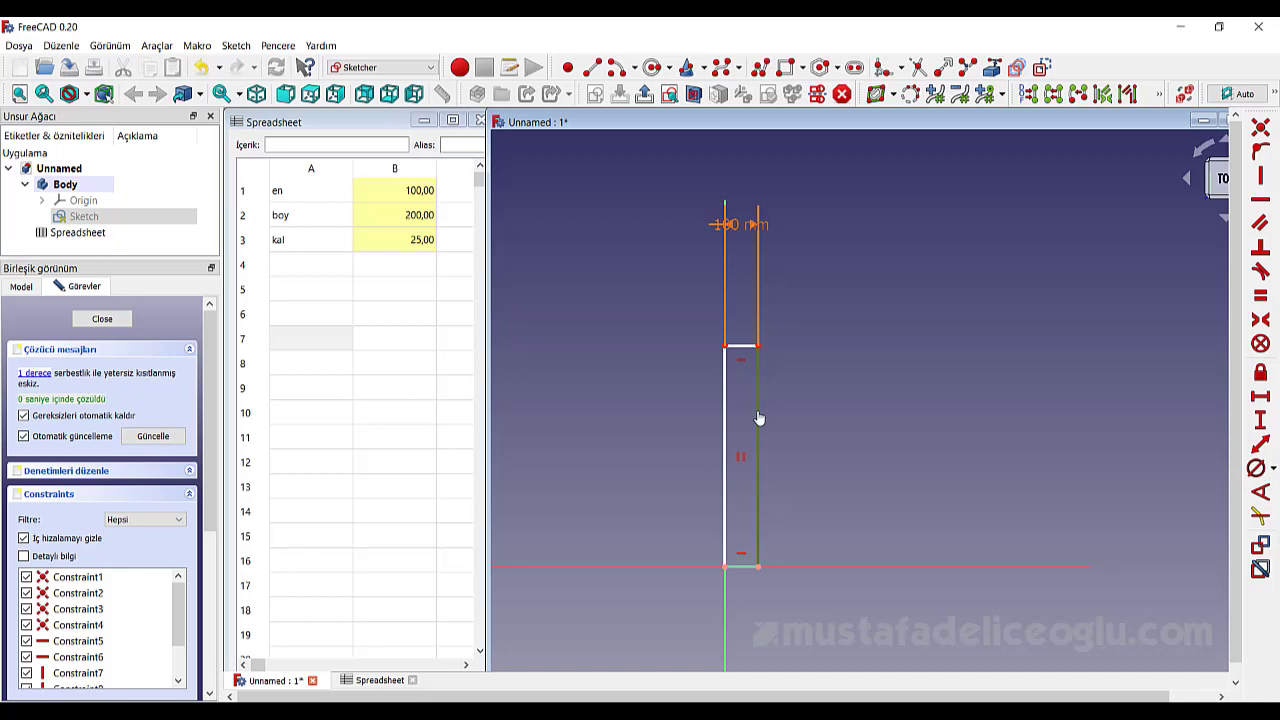
pyautogui.press('i')
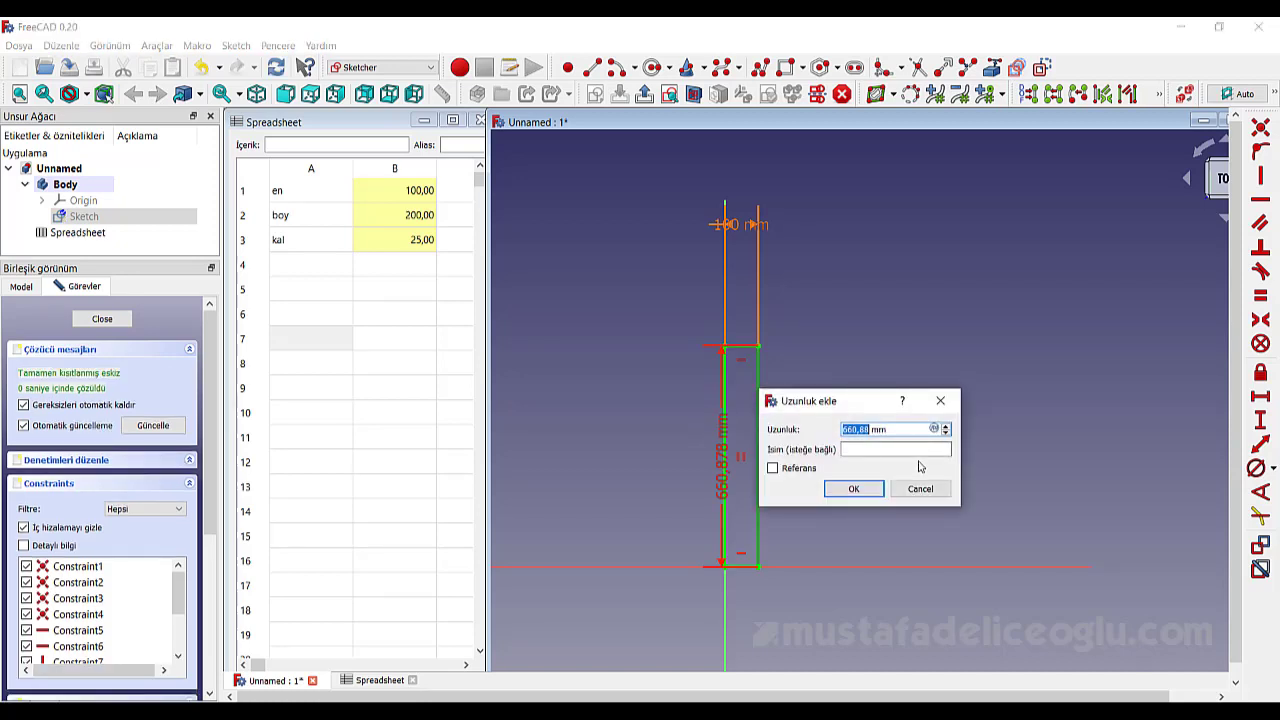
pyautogui.click(933, 429)
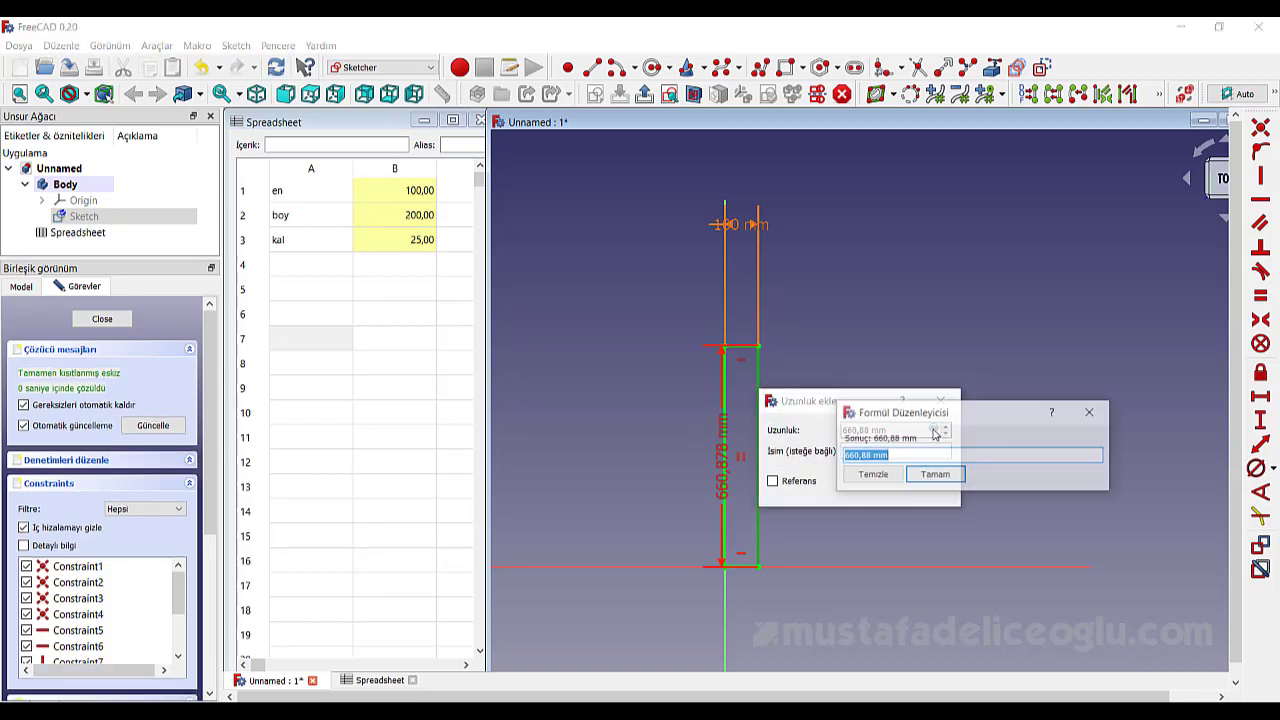
pyautogui.write('sp')
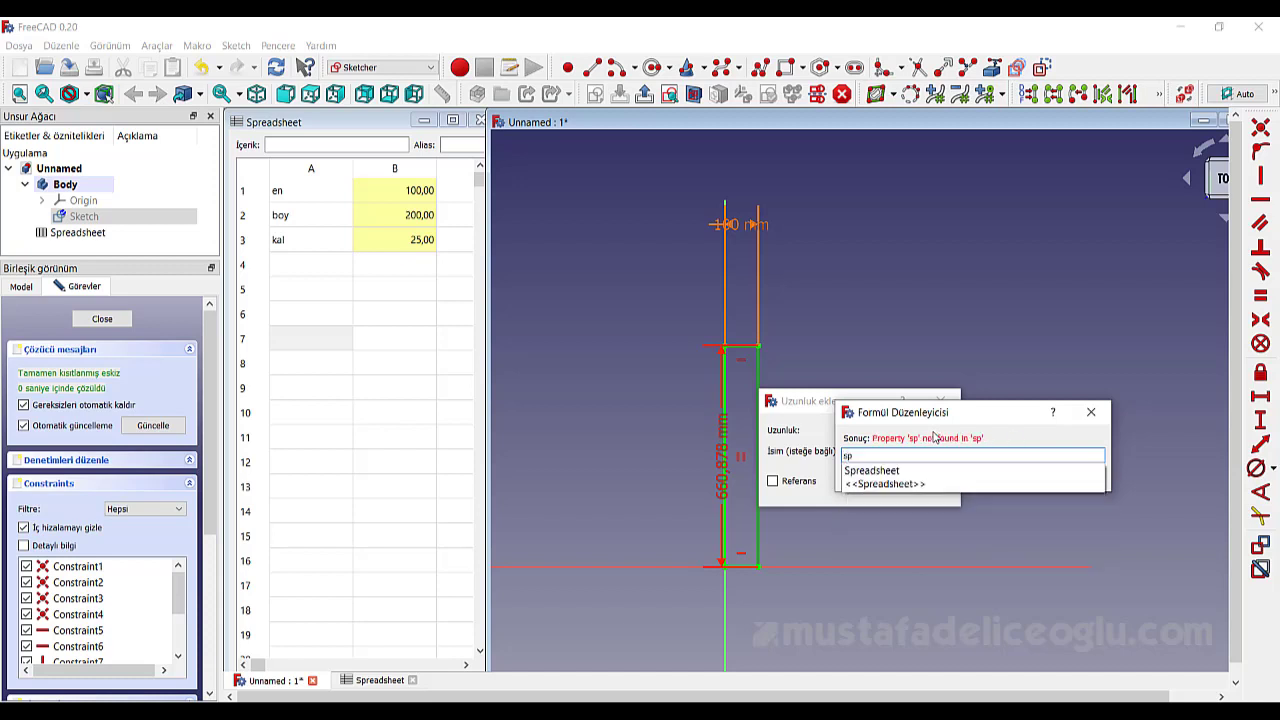
pyautogui.click(922, 470)
pyautogui.write('.')
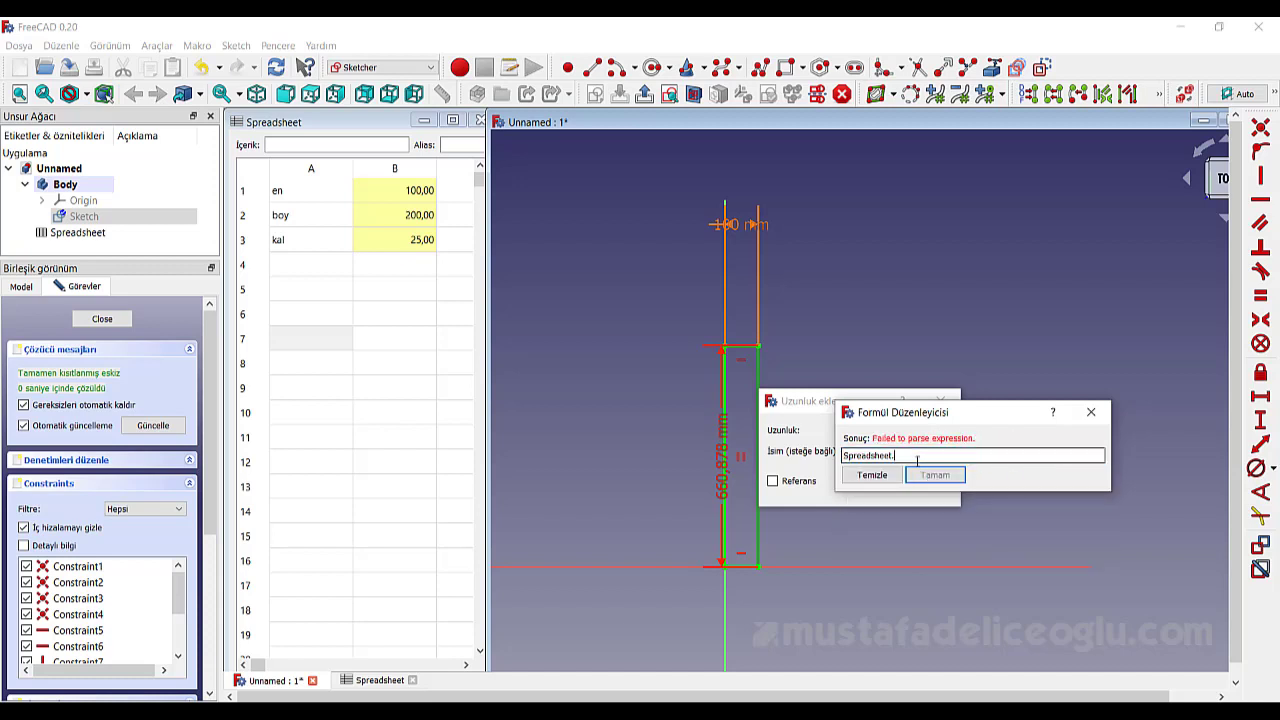
pyautogui.write('boy')
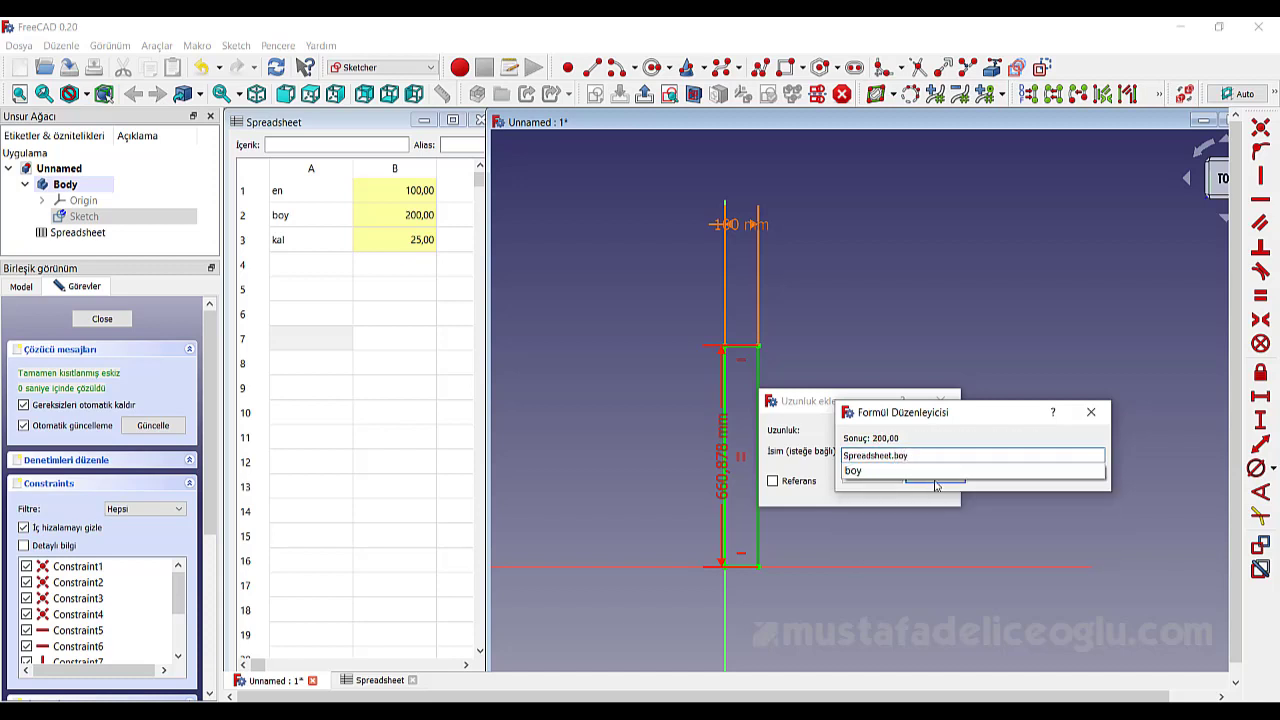
pyautogui.click(928, 476)
pyautogui.click(928, 476)
pyautogui.click(852, 490)
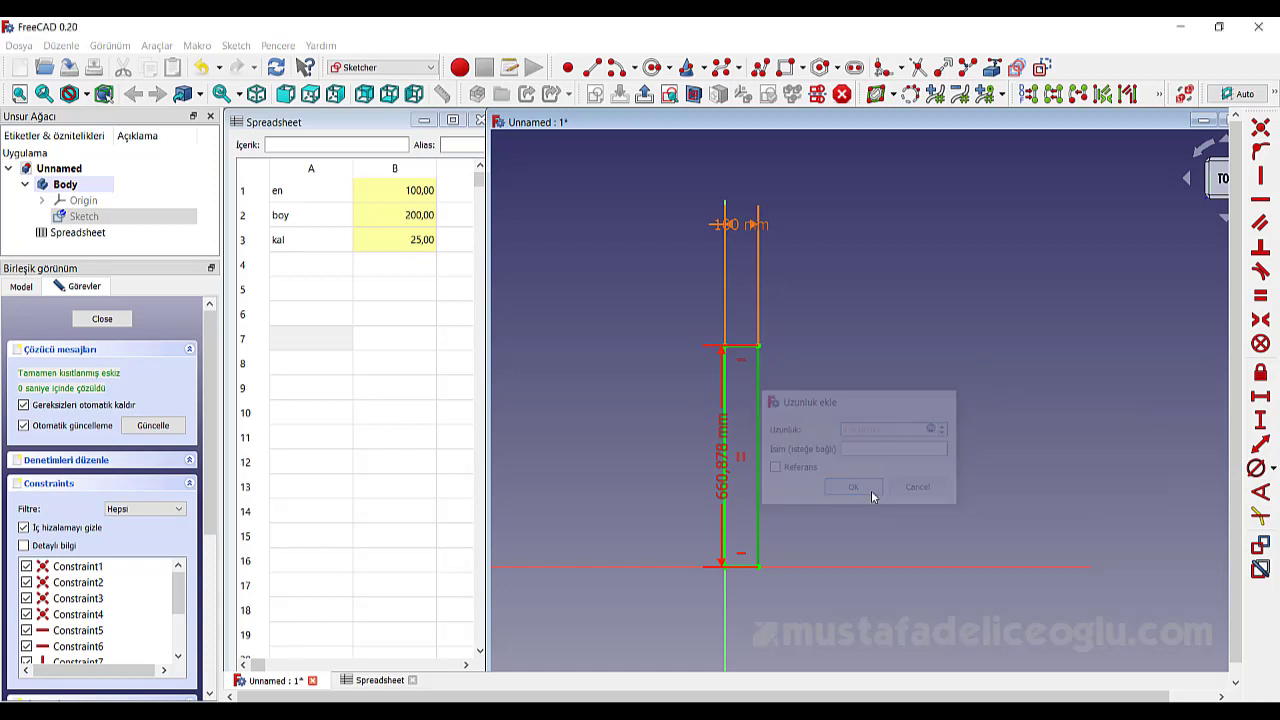
# Move the 100 mm and 200 mm dimension labels closer to the rectangle
pyautogui.scroll(3, 722, 567)
pyautogui.scroll(-2, 766, 225)
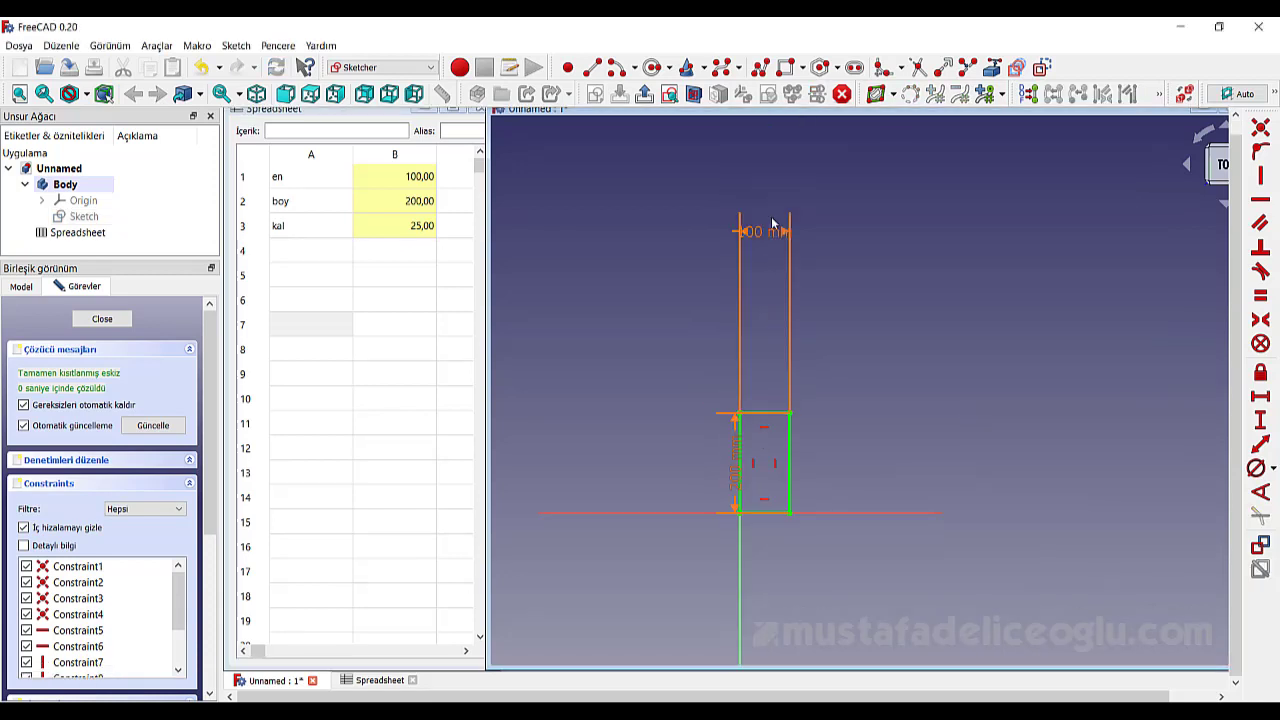
pyautogui.moveTo(768, 236); pyautogui.dragTo(768, 387)
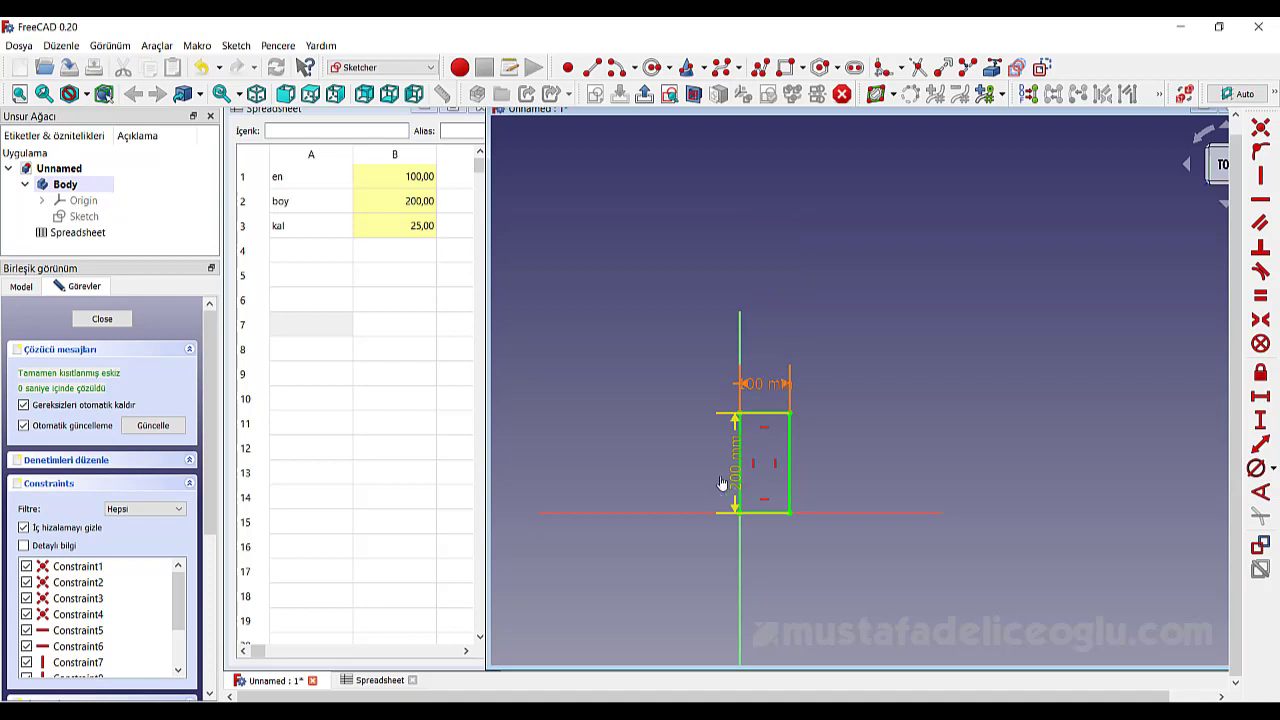
pyautogui.moveTo(723, 486); pyautogui.dragTo(664, 486)
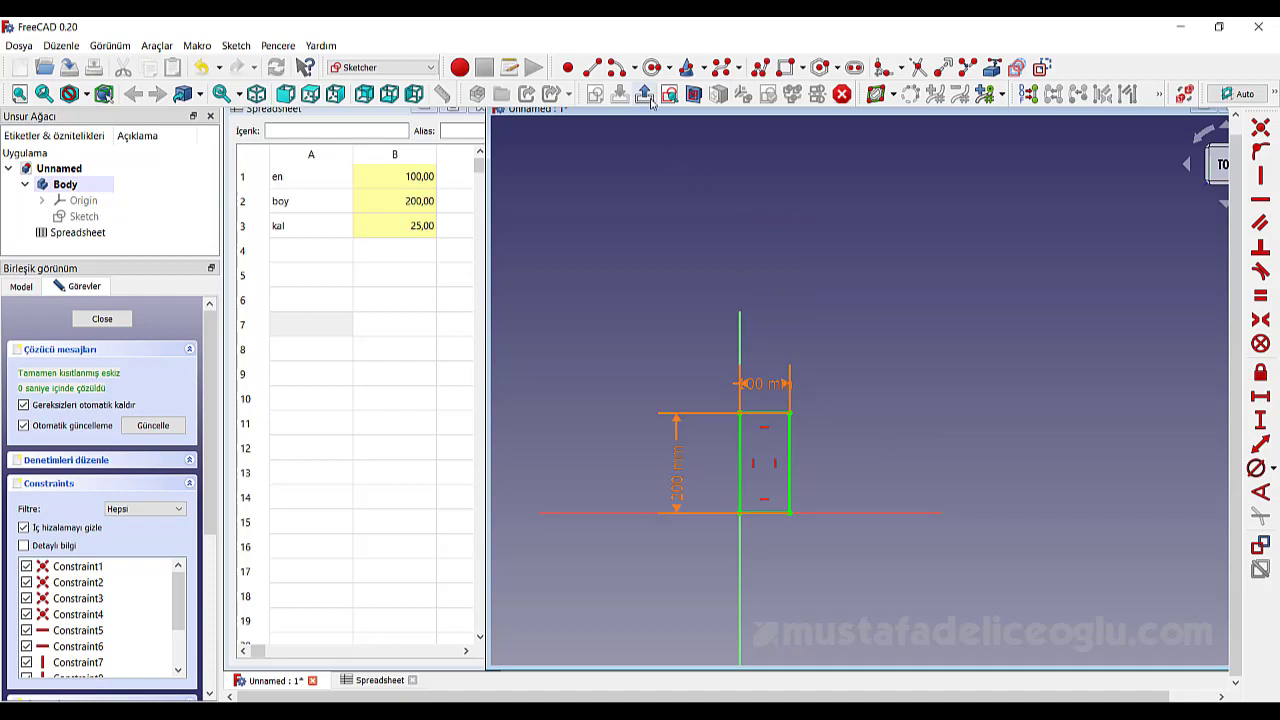
pyautogui.scroll(2, 751, 523)
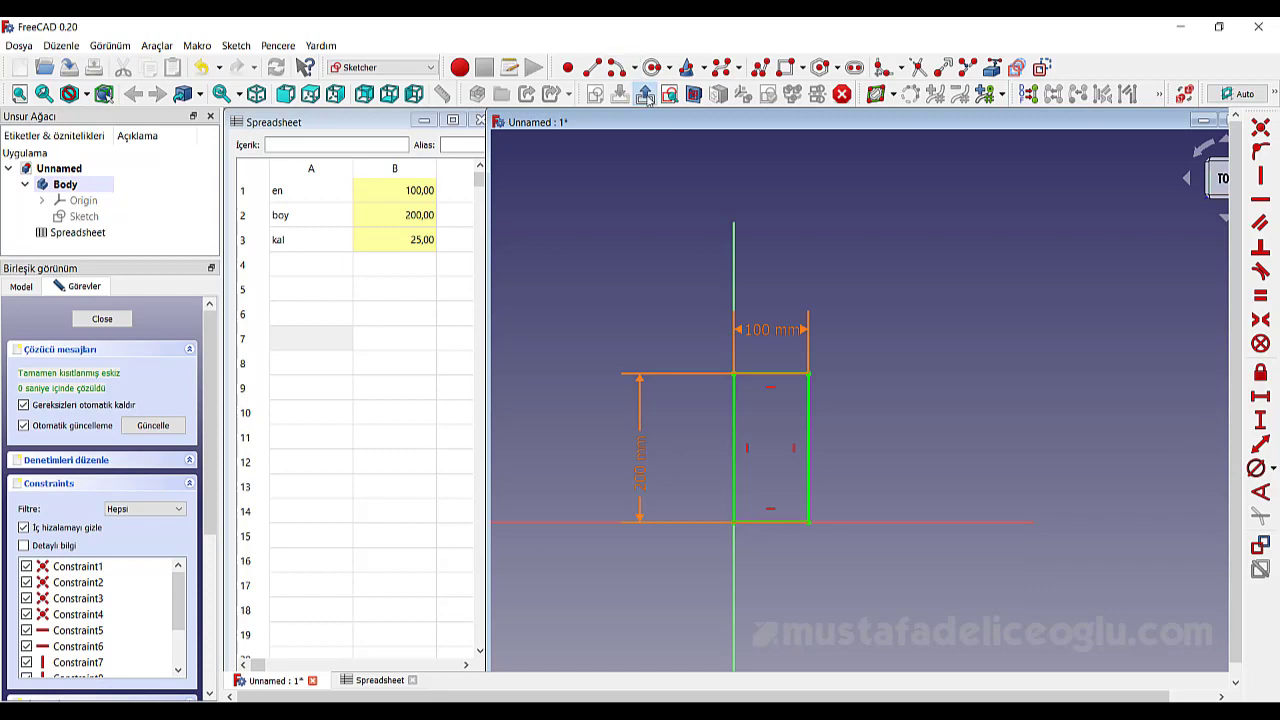
# Close the sketch and pad it with length formula Spreadsheet.kal (25 mm)
pyautogui.click(644, 93)
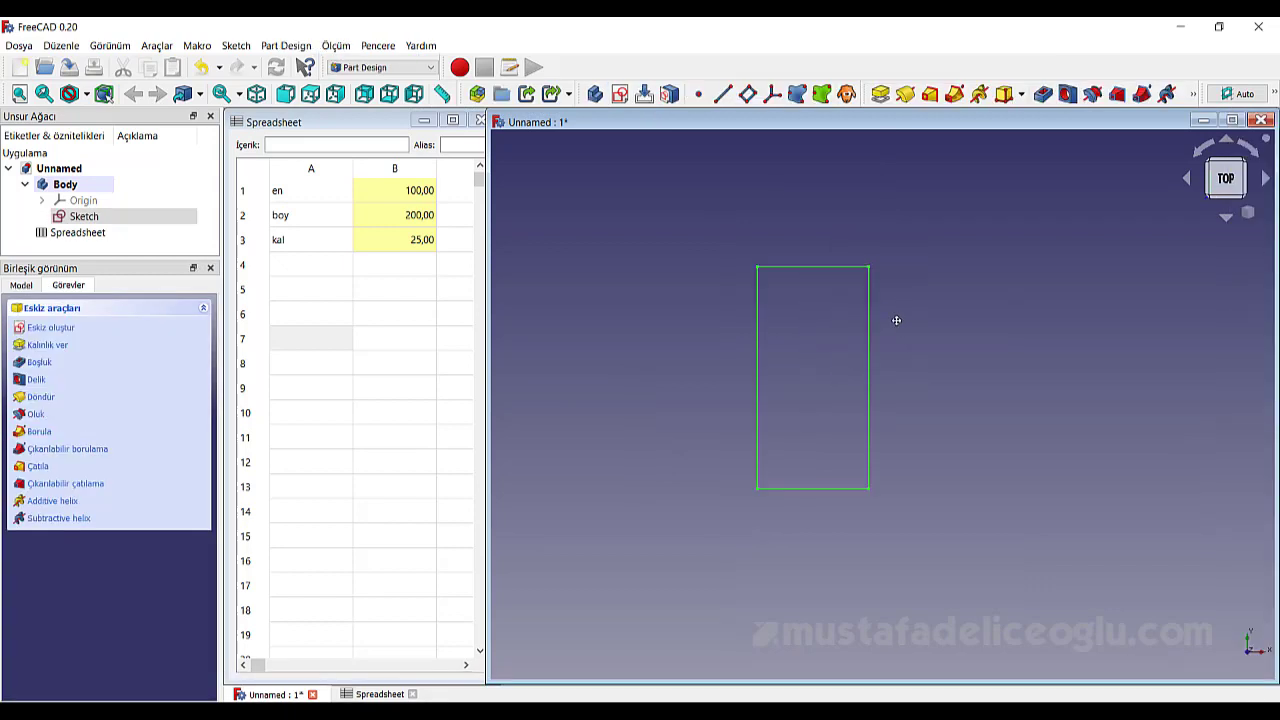
pyautogui.click(880, 94)
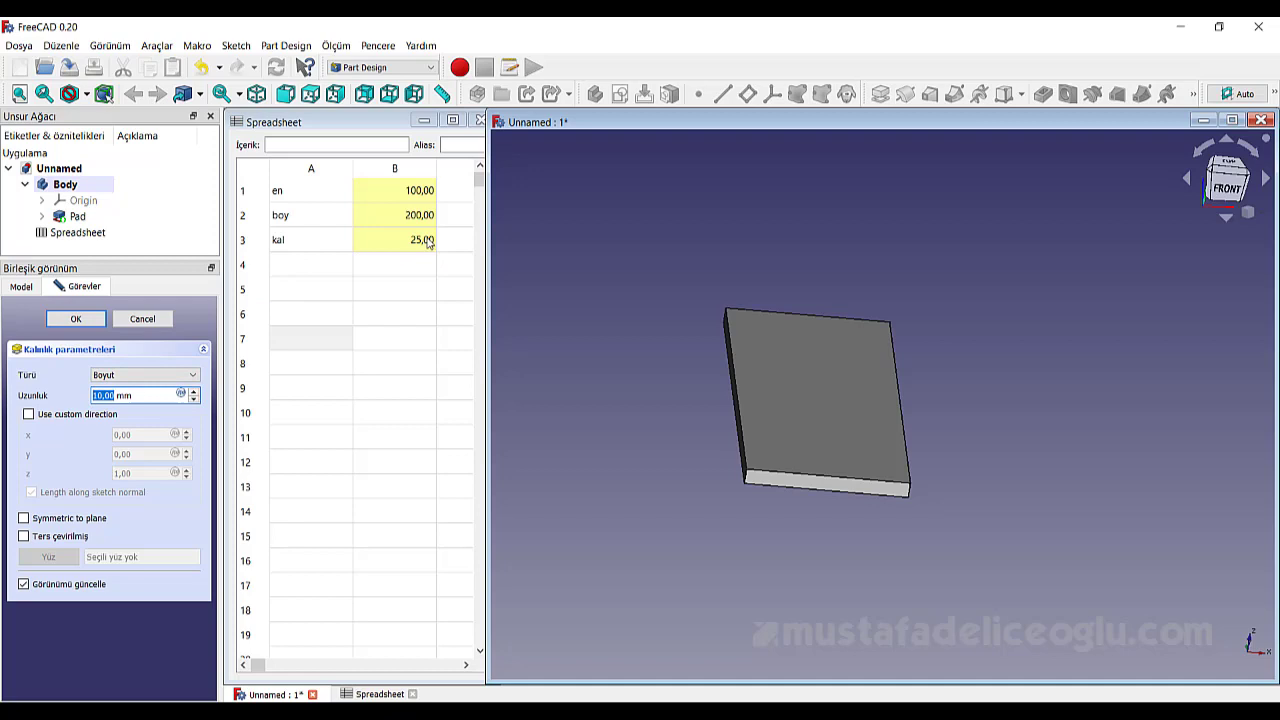
pyautogui.click(181, 395)
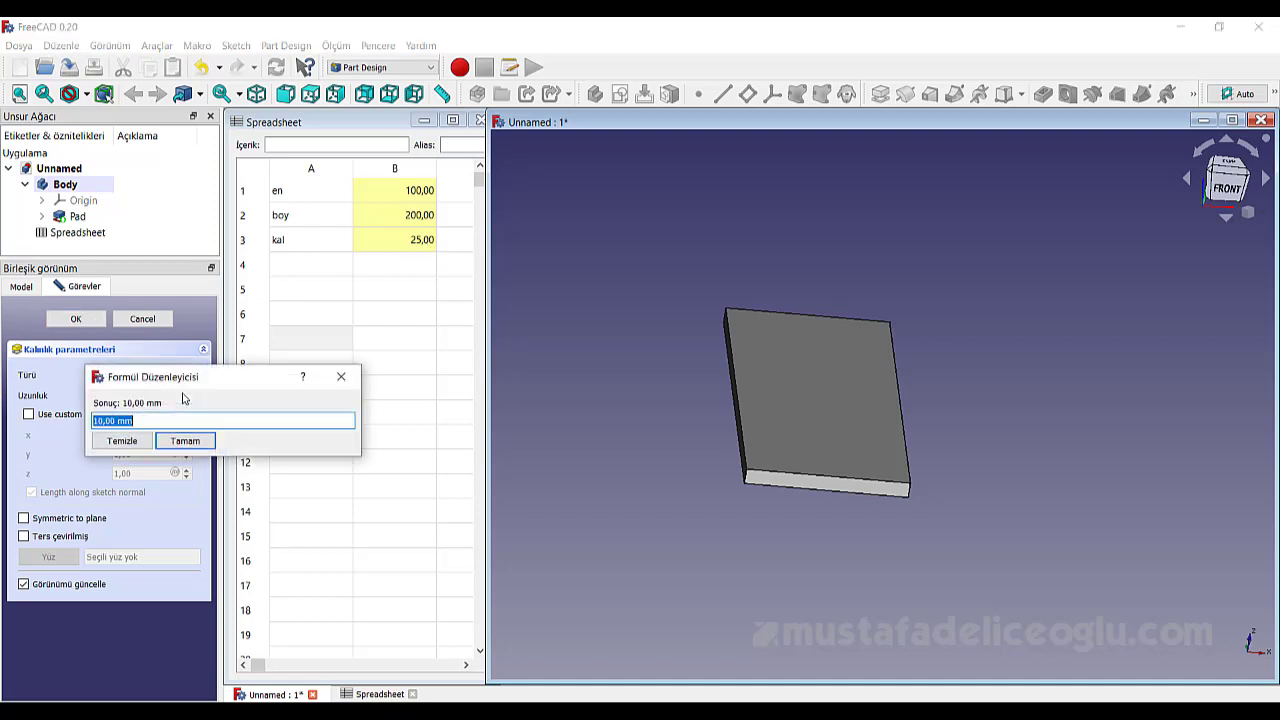
pyautogui.write('s')
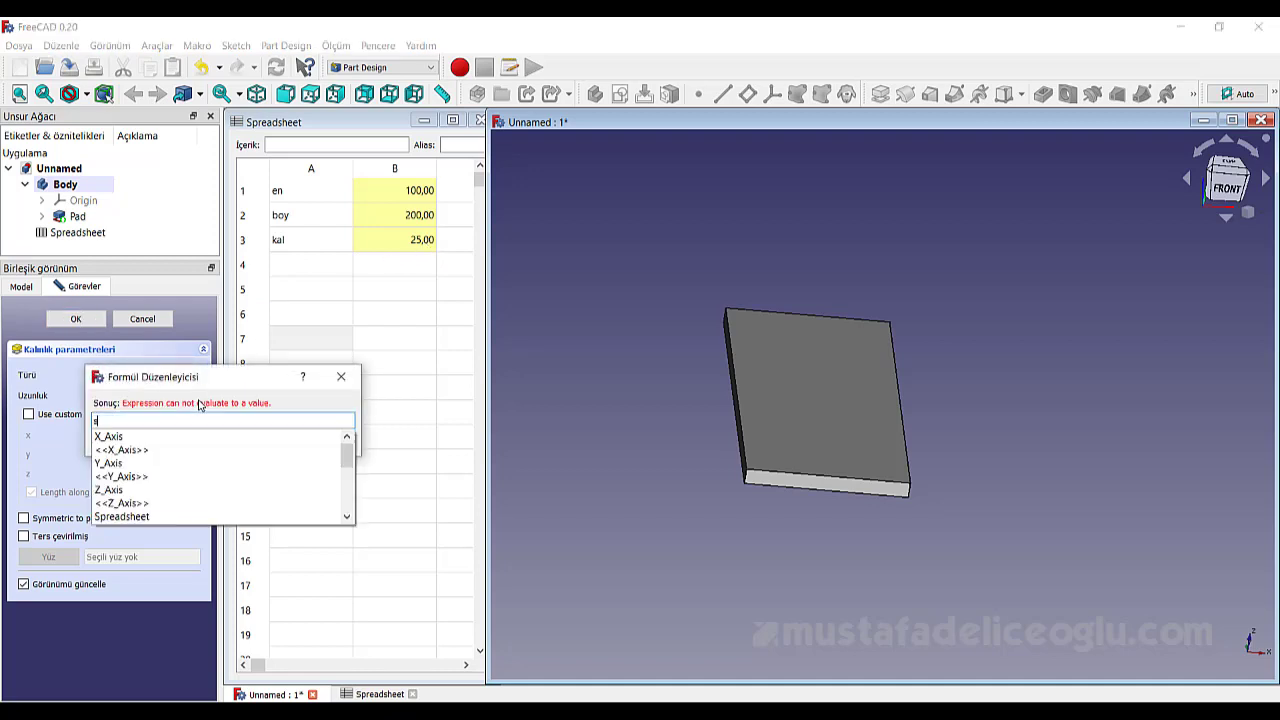
pyautogui.write('p')
pyautogui.click(197, 438)
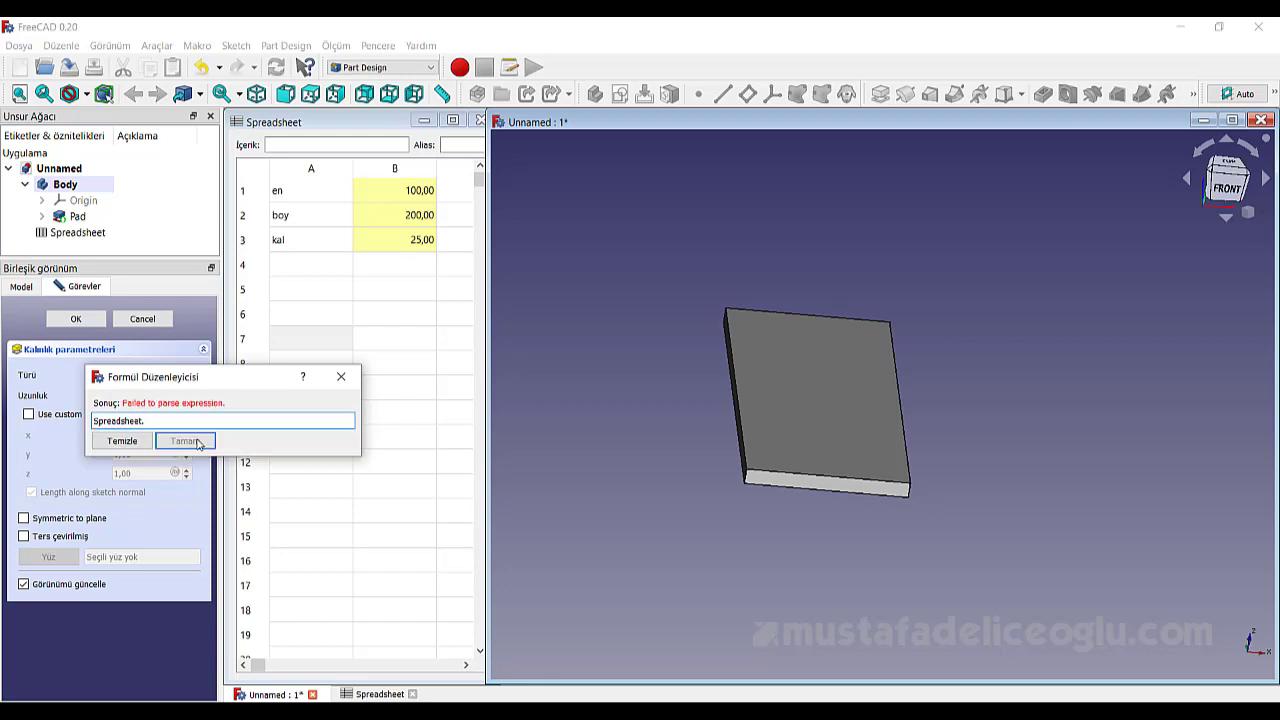
pyautogui.write('.kal')
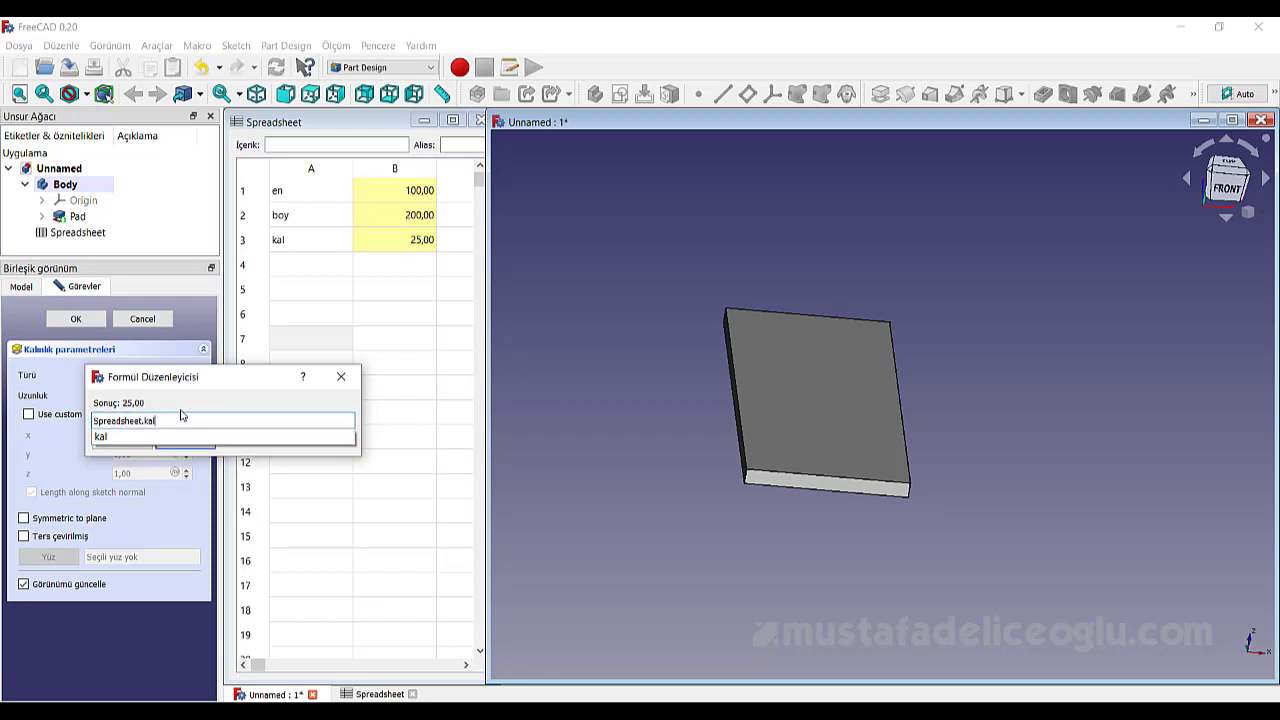
pyautogui.press('Return')
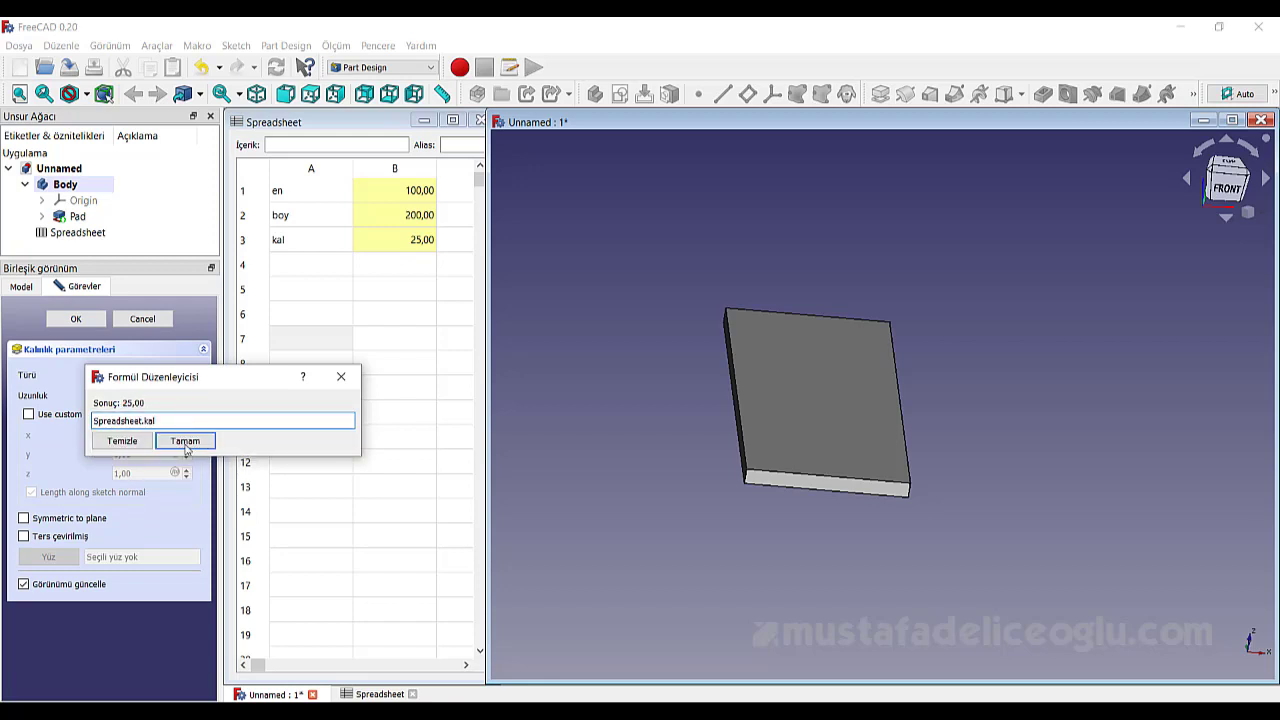
pyautogui.click(185, 446)
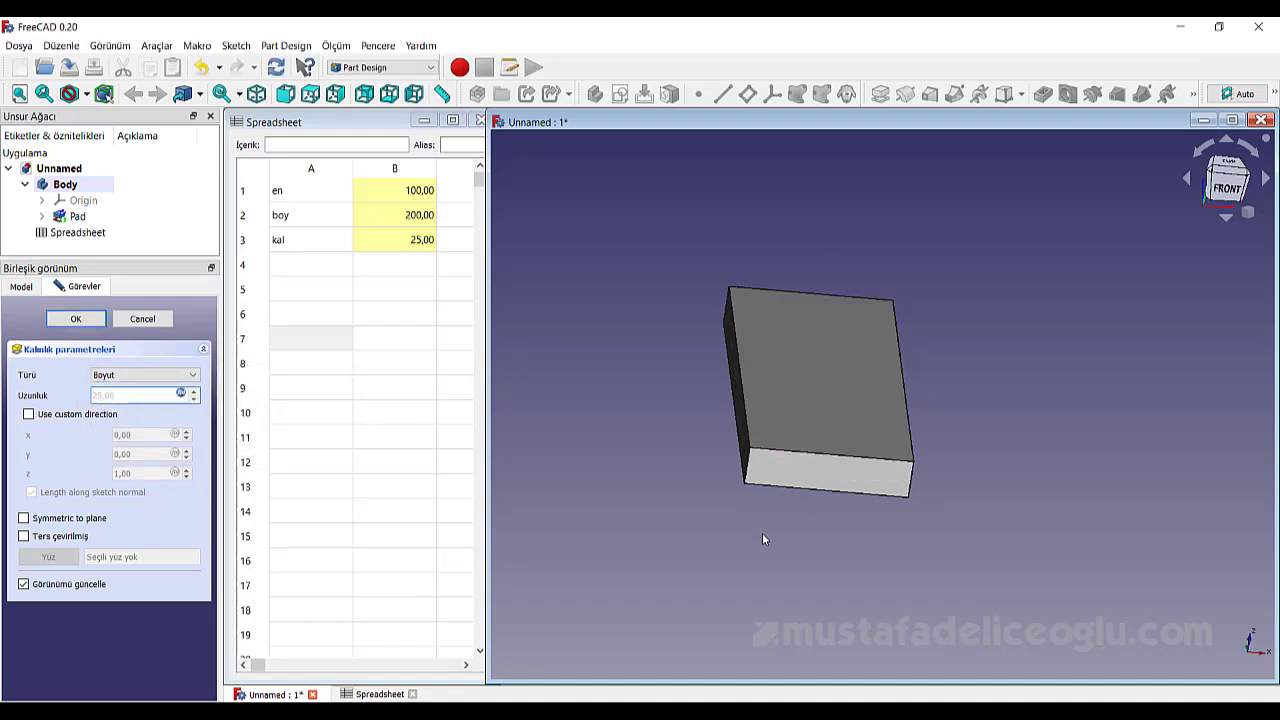
pyautogui.press('Escape')
pyautogui.press('0')
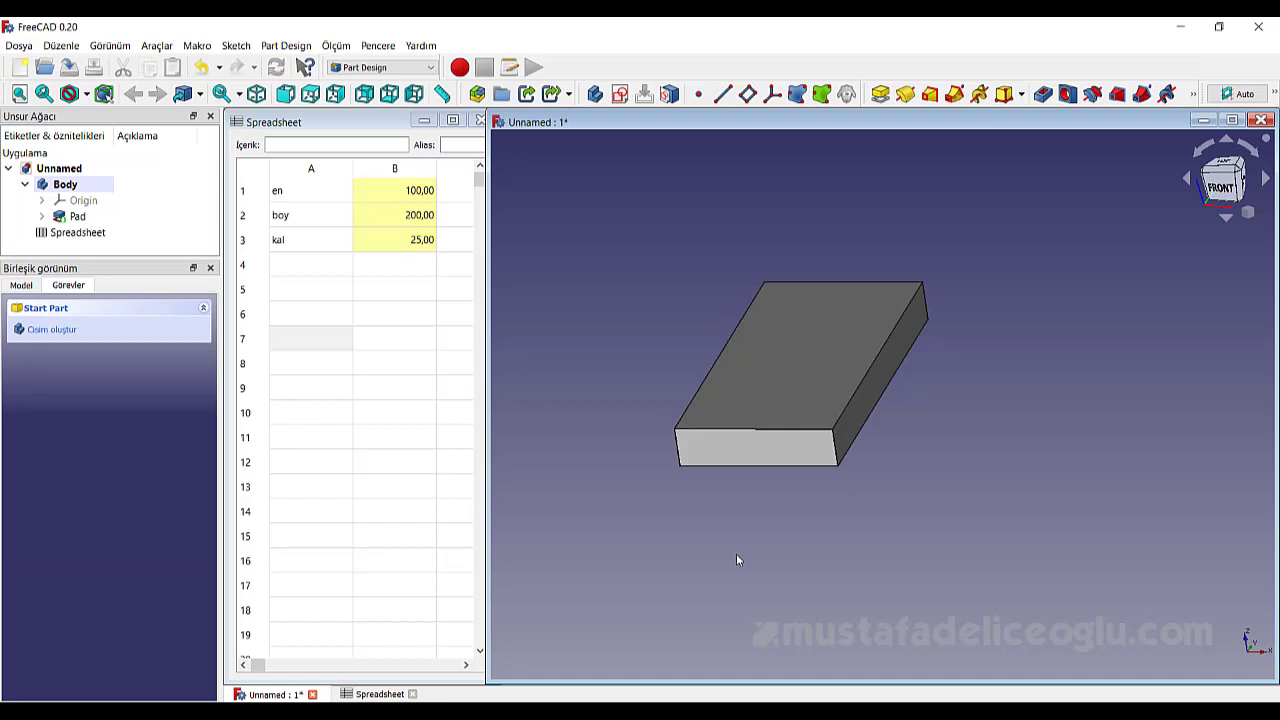
# Enter en 200, boy 250 and kal 100 in spreadsheet cells B1–B3
pyautogui.click(408, 195)
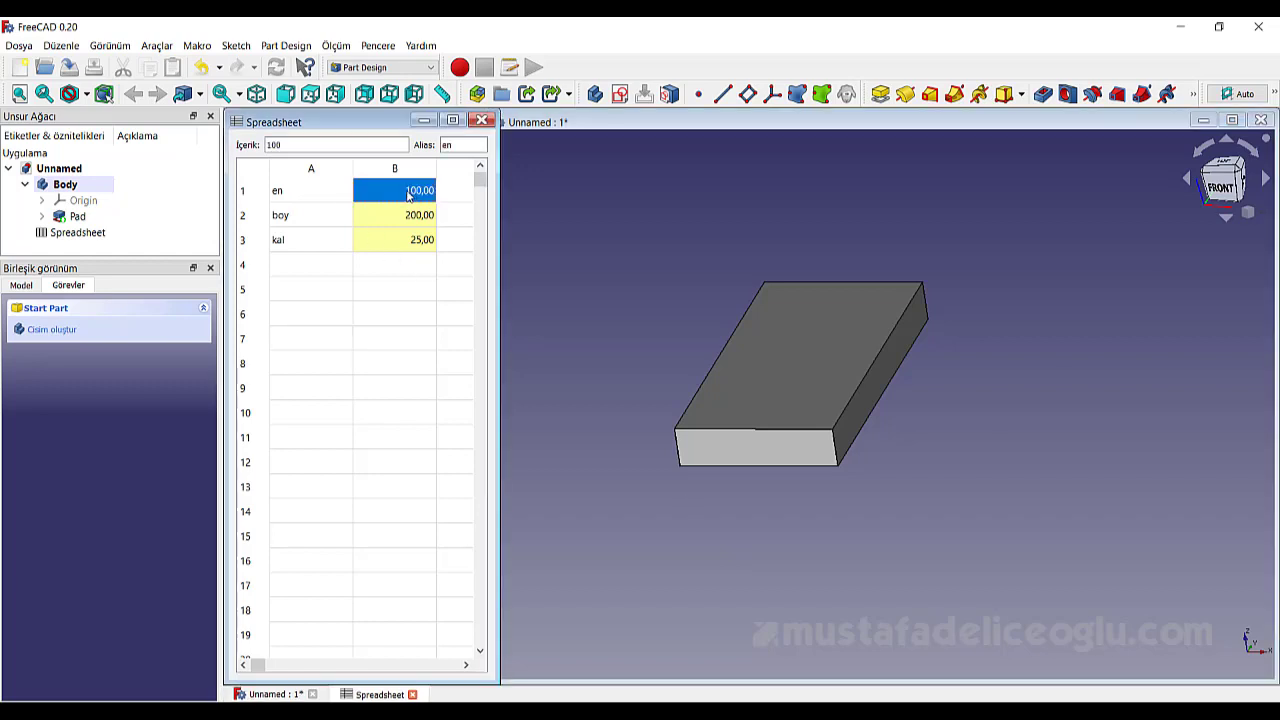
pyautogui.write('200')
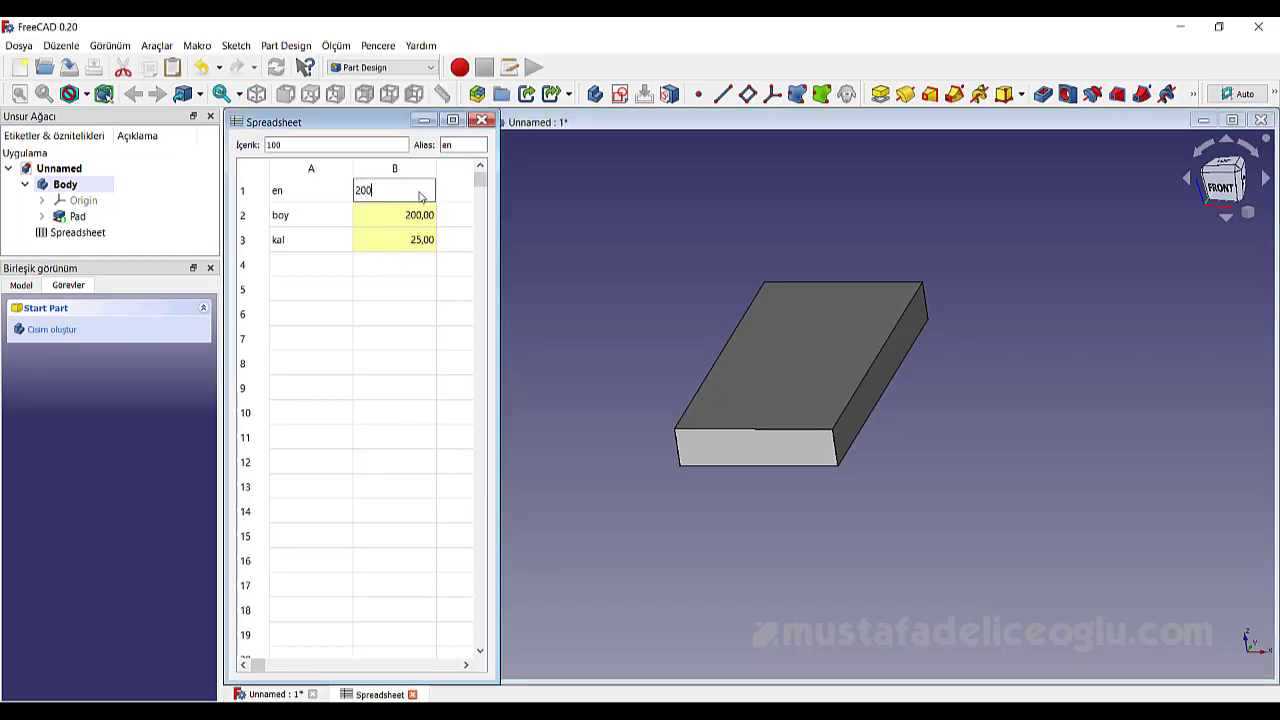
pyautogui.press('Return')
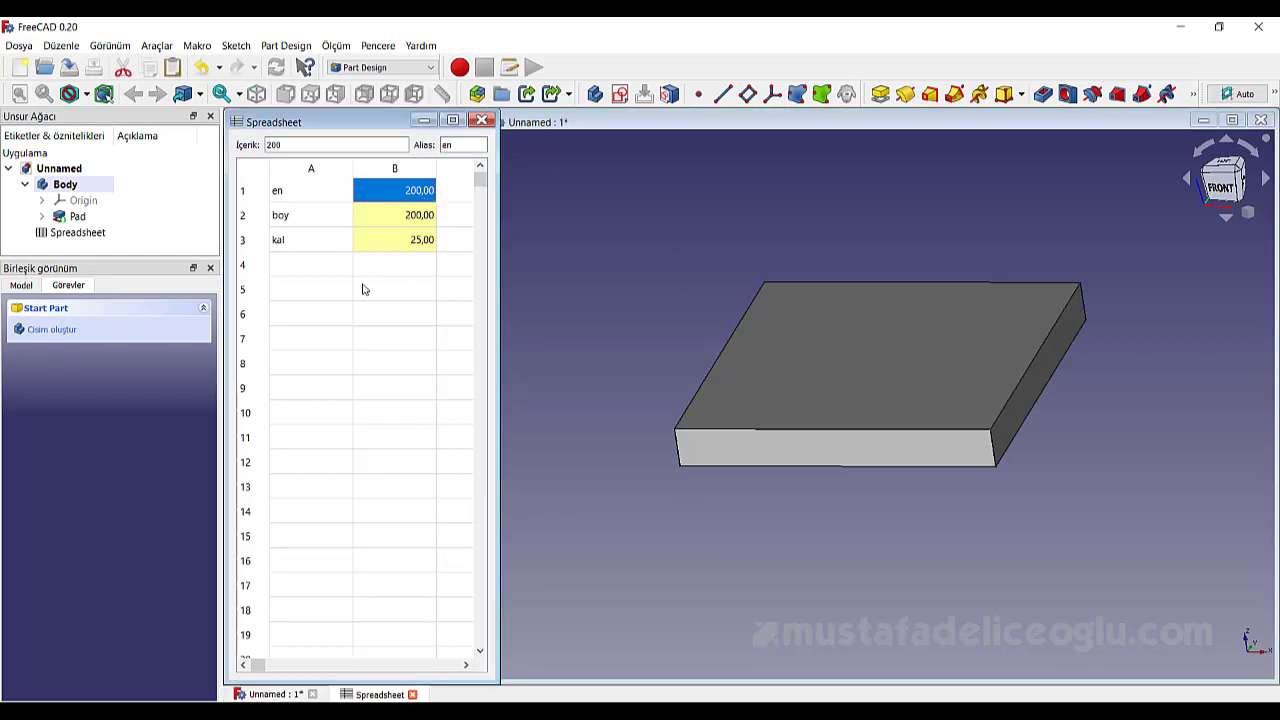
pyautogui.click(408, 217)
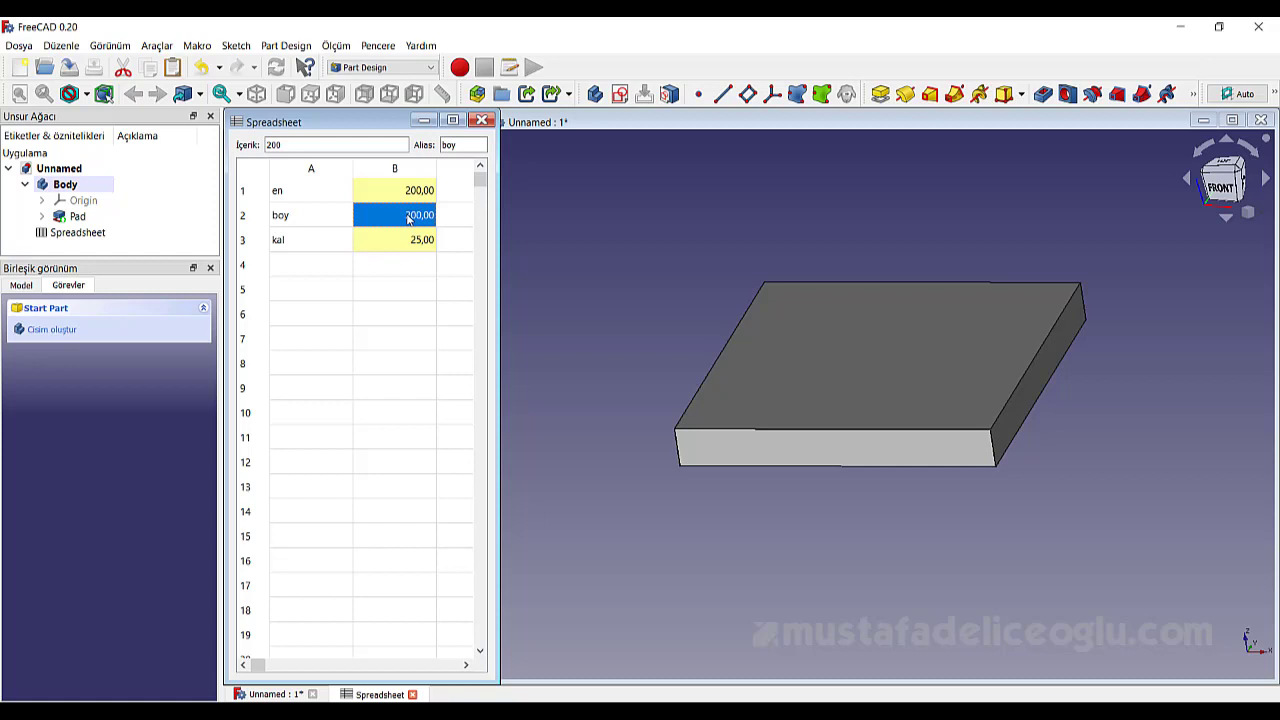
pyautogui.write('250')
pyautogui.press('Return')
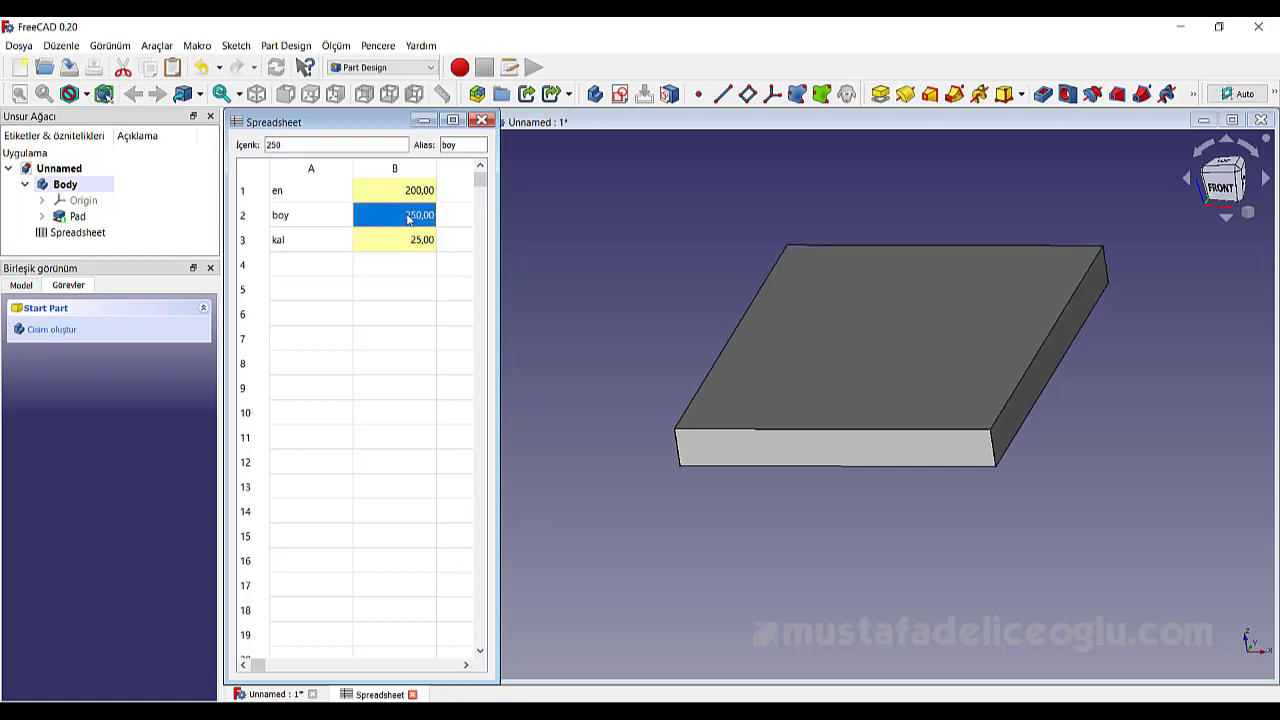
pyautogui.click(410, 240)
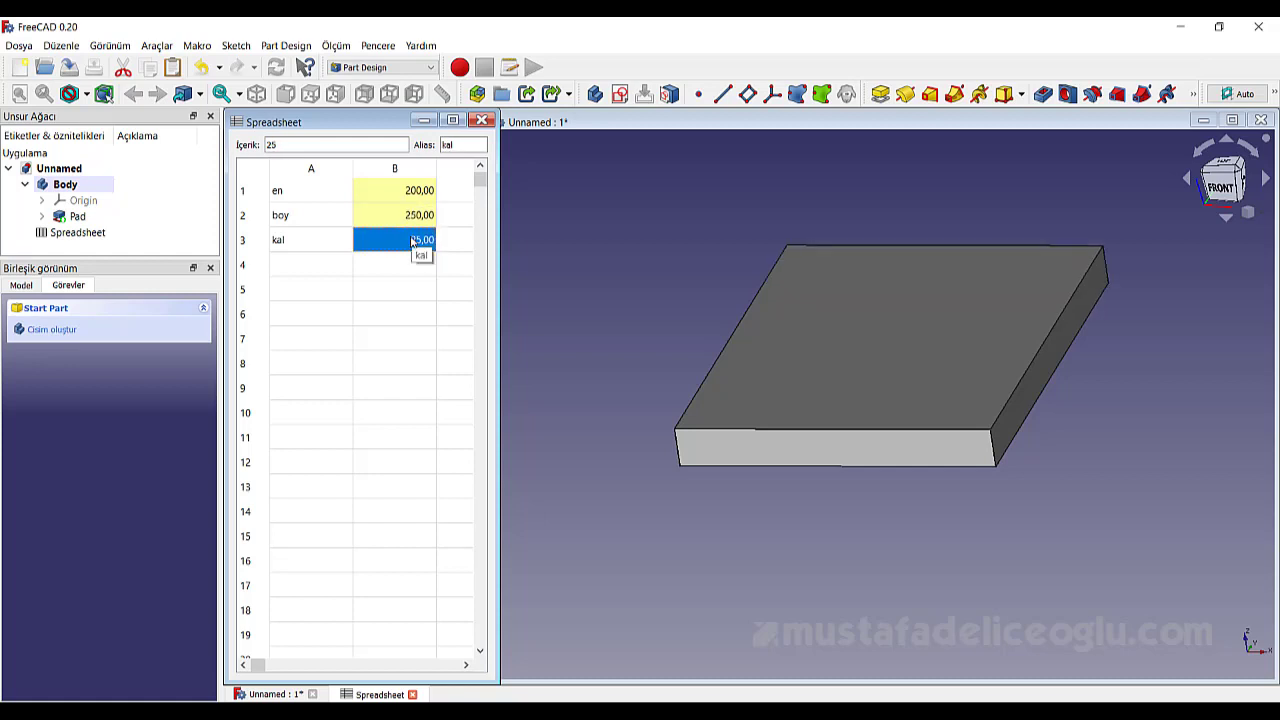
pyautogui.write('100')
pyautogui.press('Return')
pyautogui.scroll(-5, 765, 445)
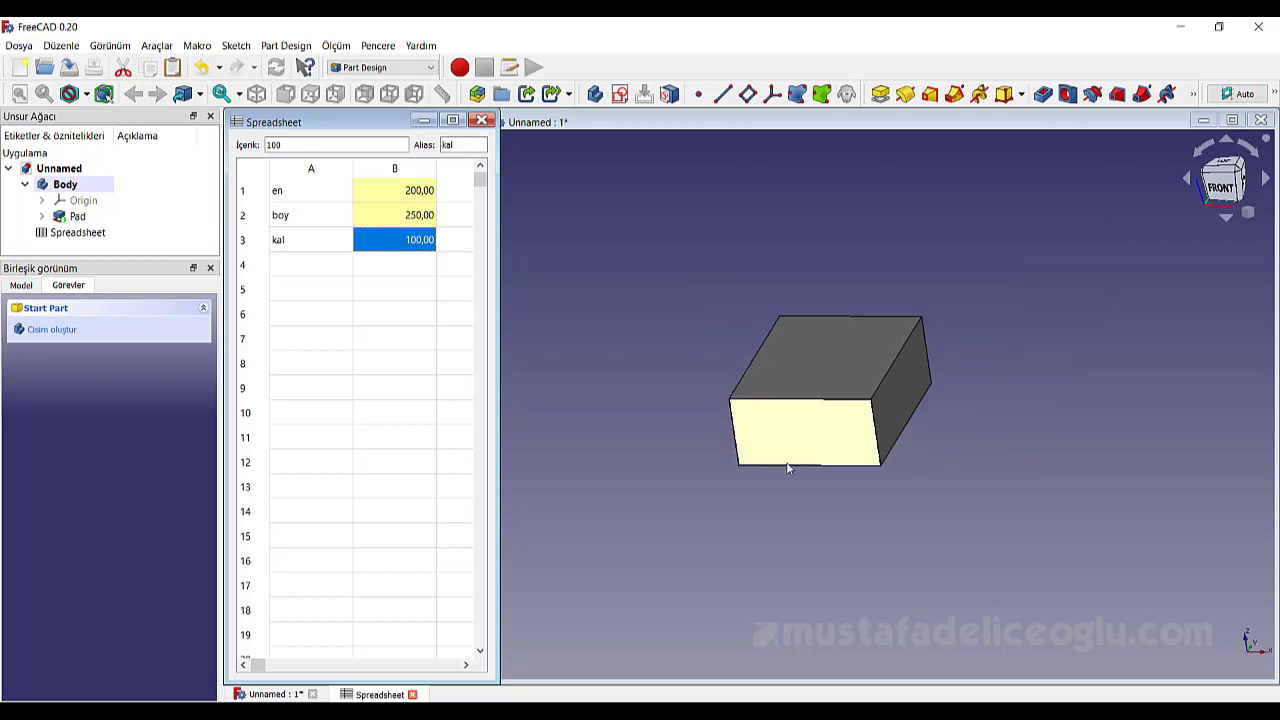
pyautogui.scroll(3, 788, 466)
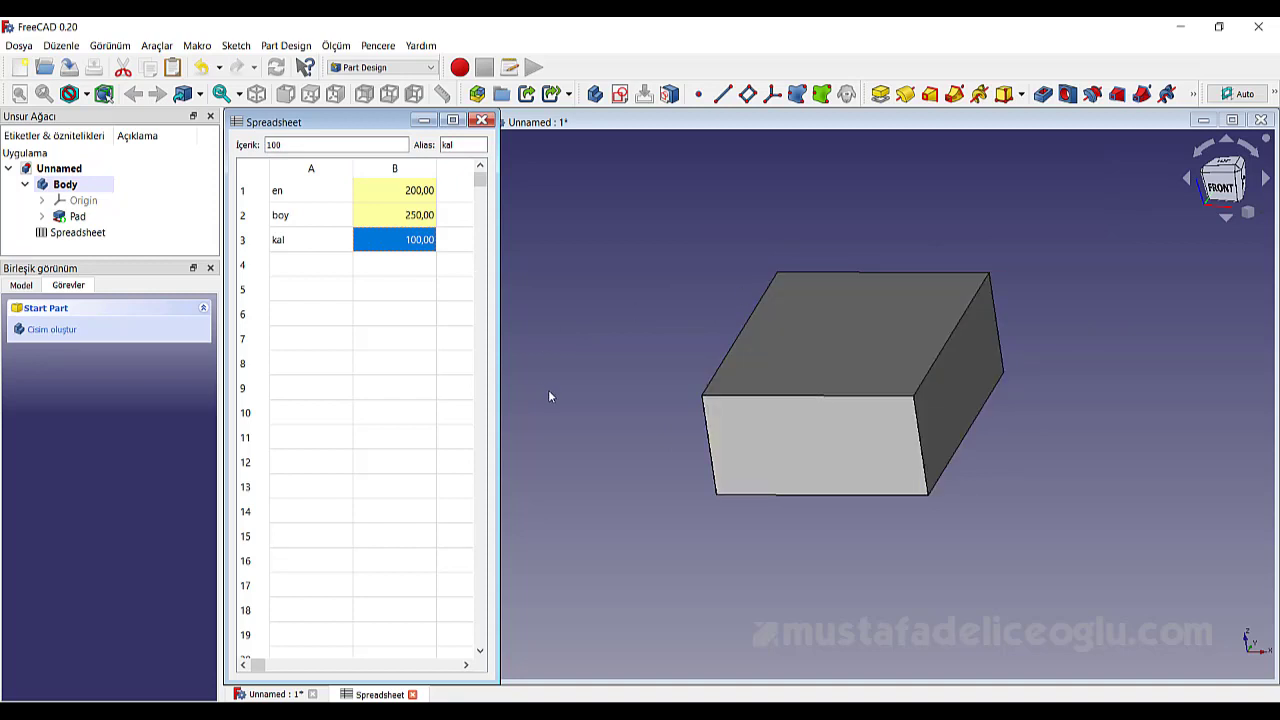
# Change en, boy and kal to 50 each, turning the pad into a 50 mm cube
pyautogui.click(425, 202)
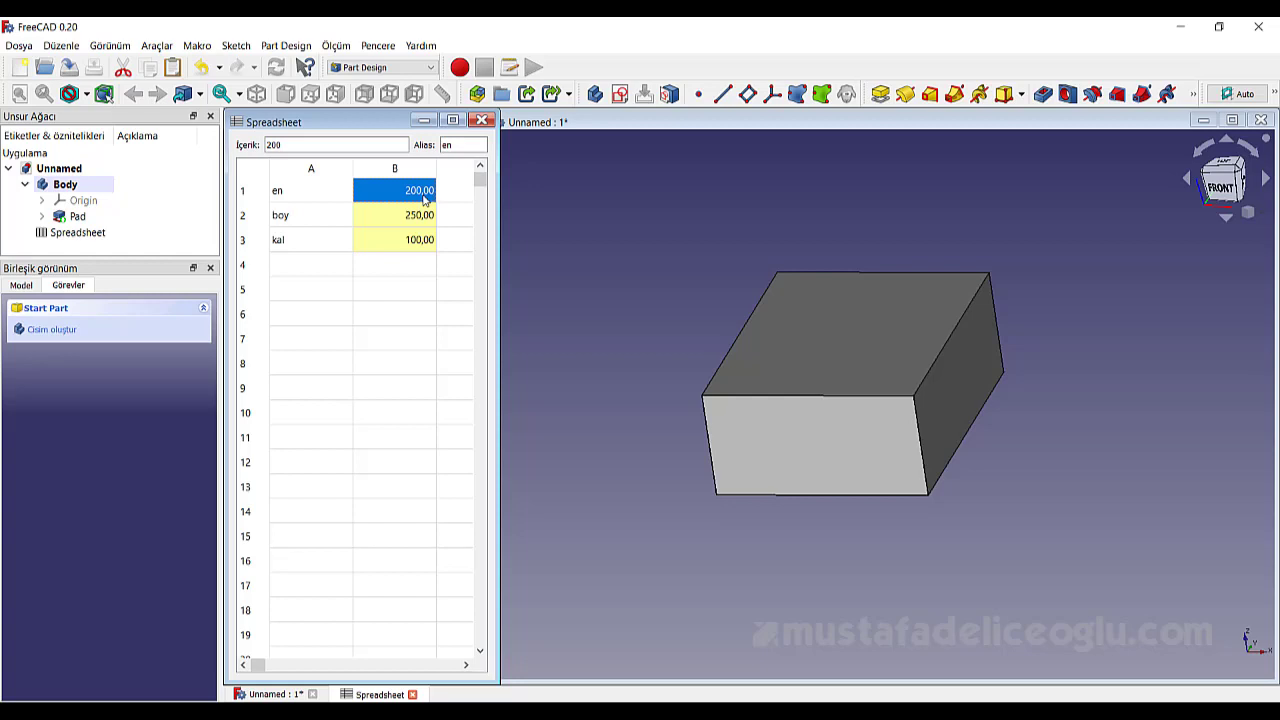
pyautogui.write('50')
pyautogui.press('Tab')
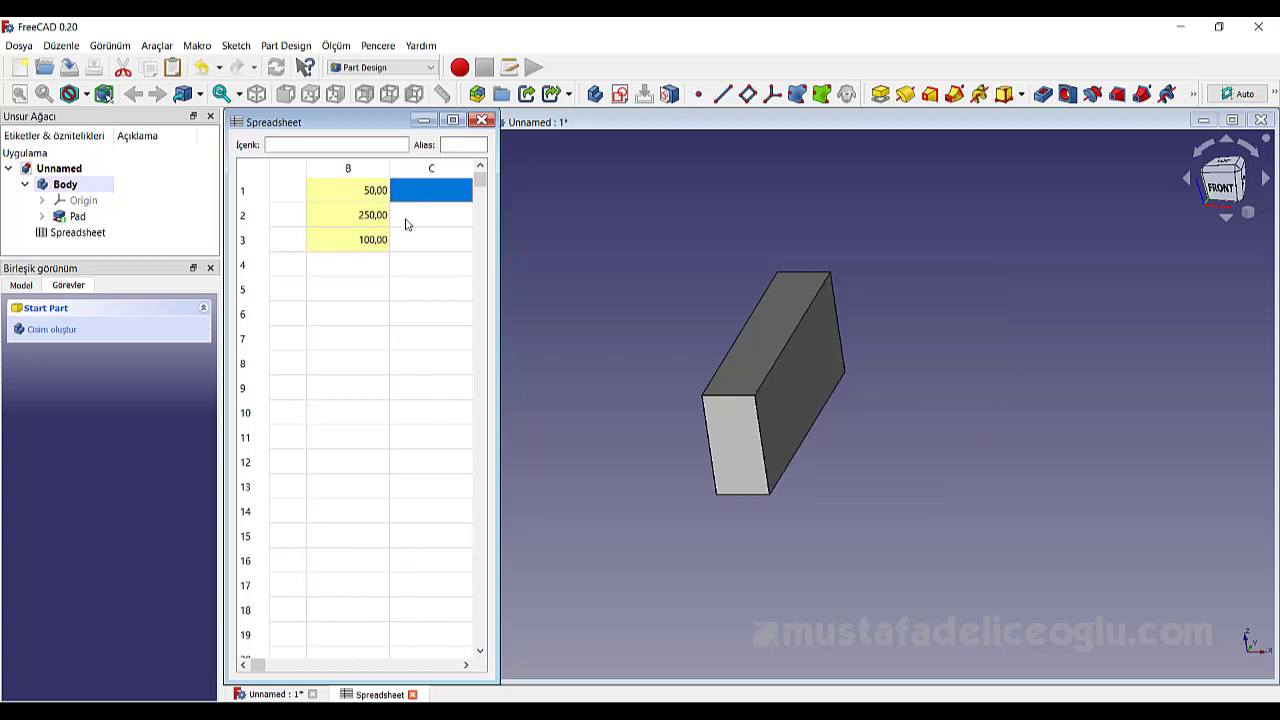
pyautogui.click(368, 220)
pyautogui.write('50')
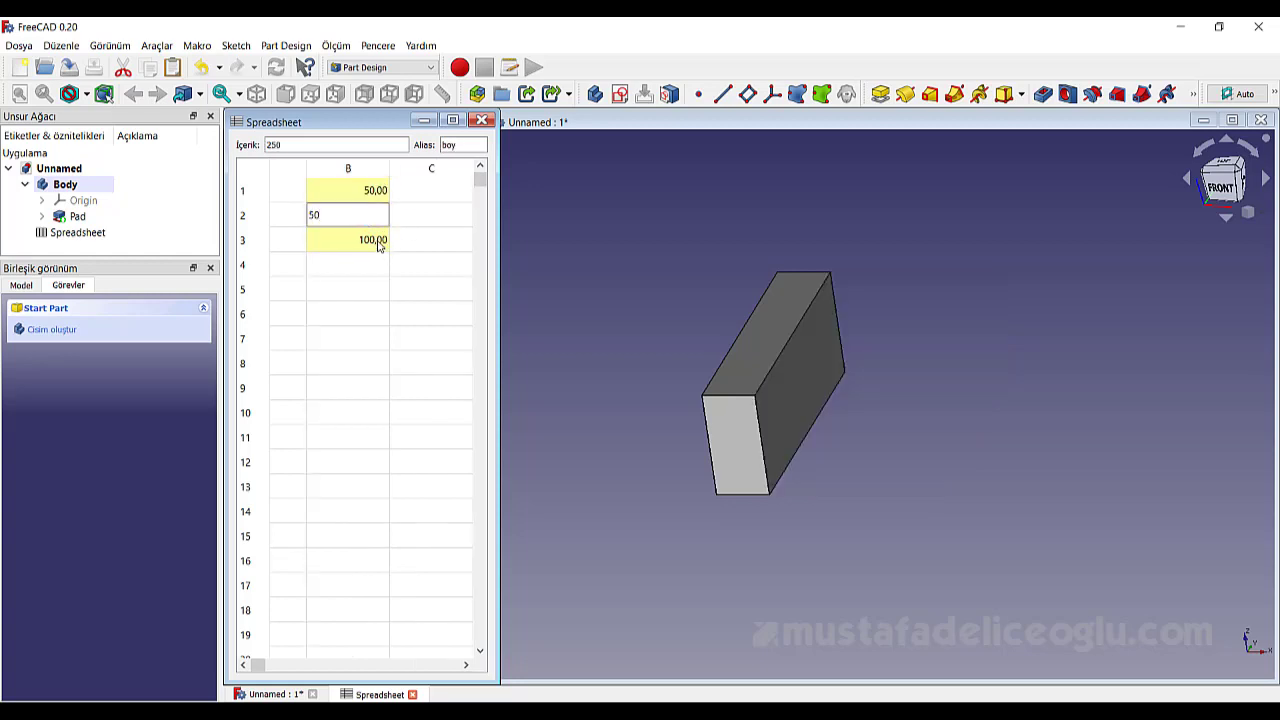
pyautogui.click(377, 243)
pyautogui.write('50')
pyautogui.press('Return')
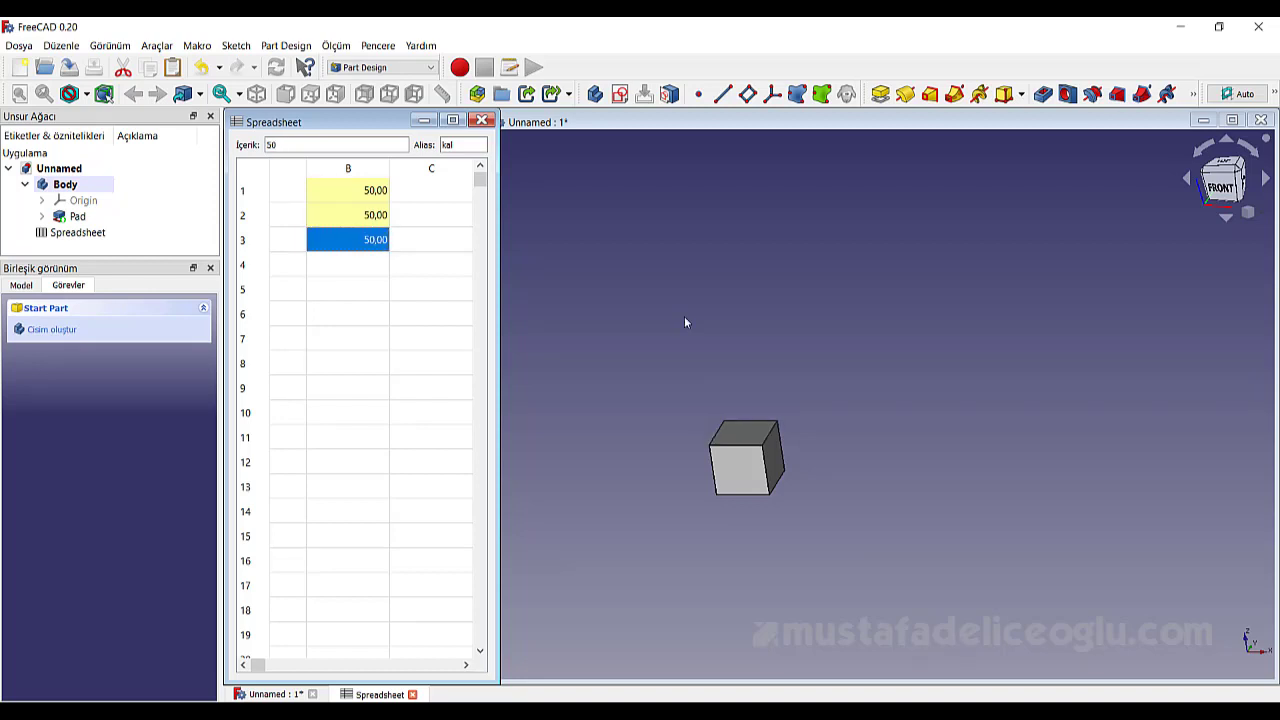
pyautogui.click(700, 490)
pyautogui.scroll(5, 737, 471)
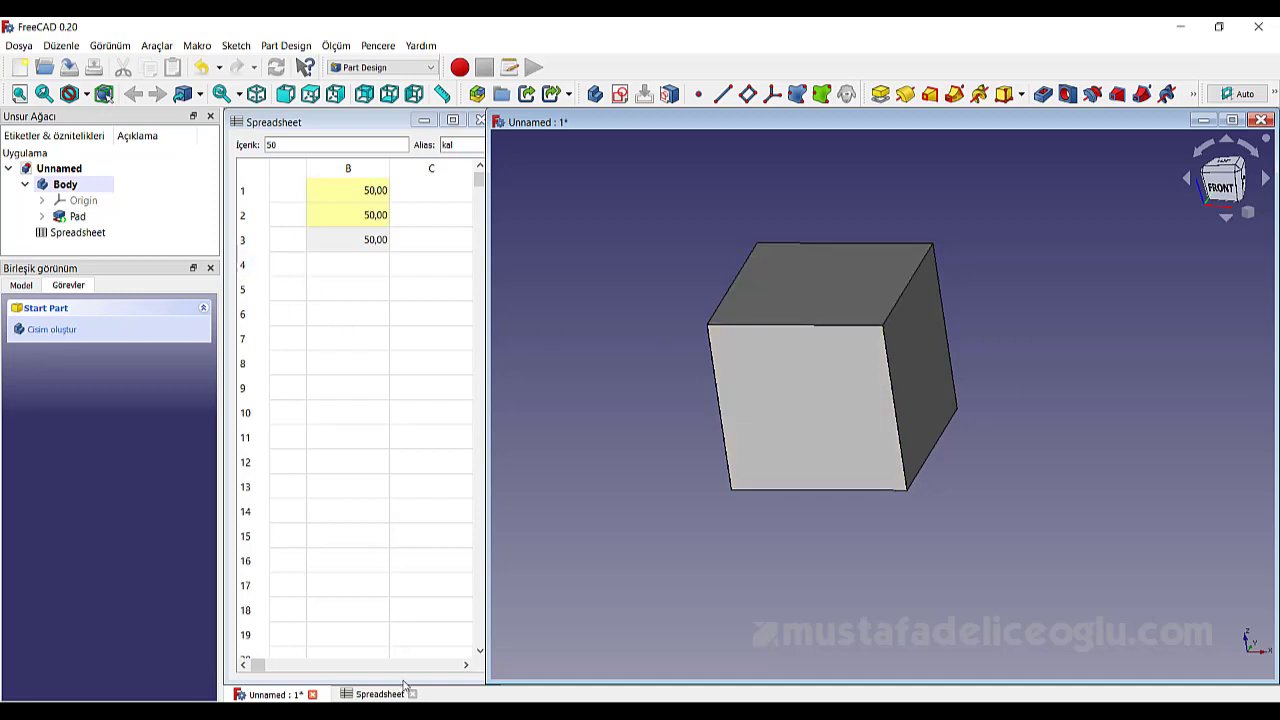
pyautogui.click(230, 668)
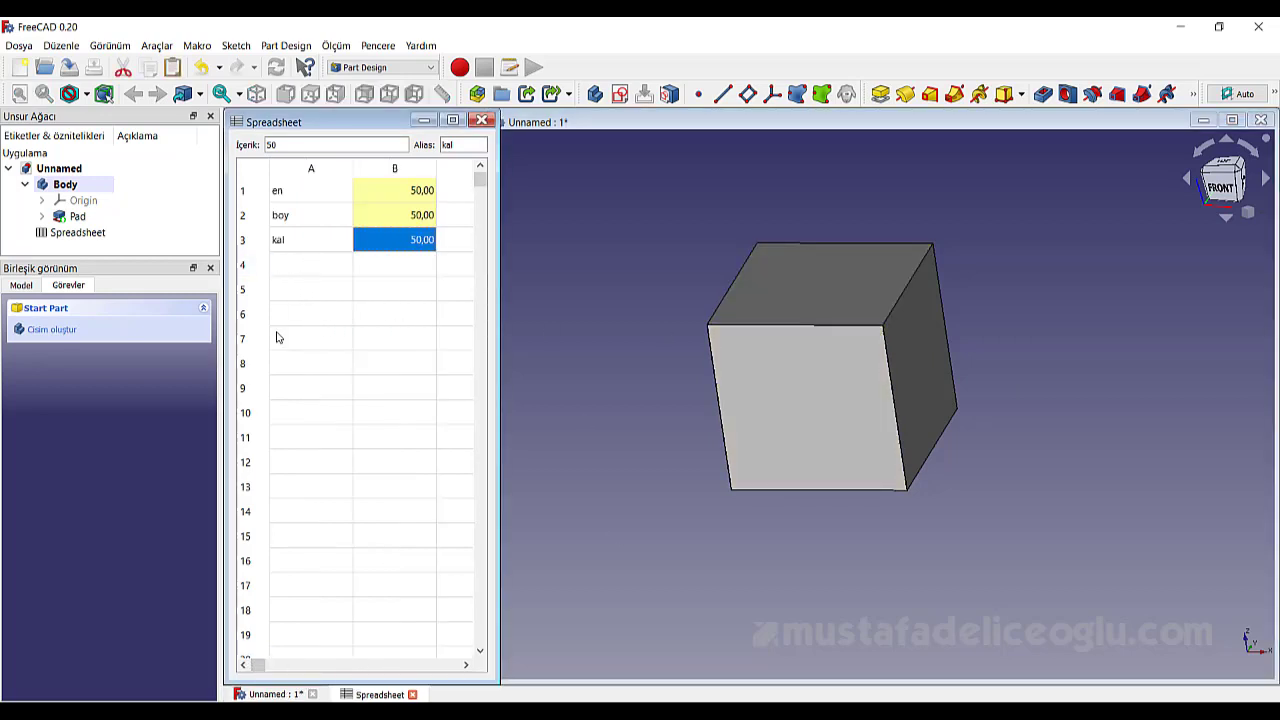
pyautogui.click(305, 267)
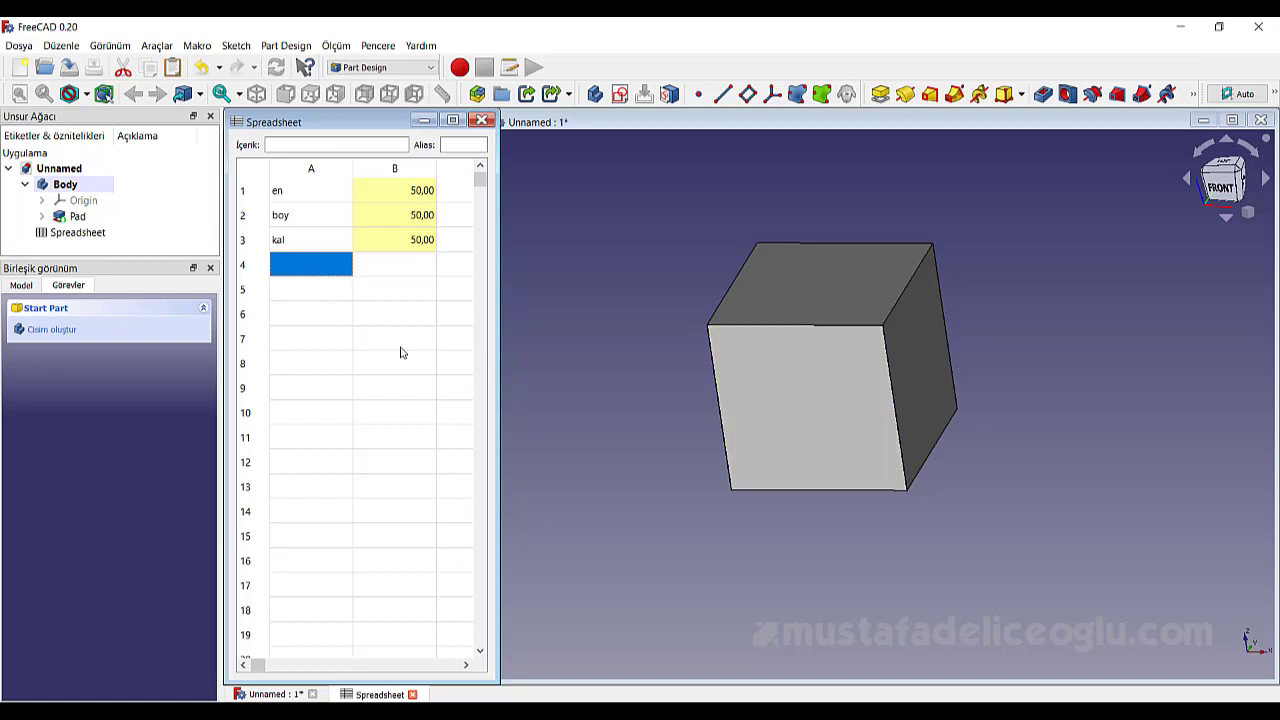
# Label A4 'del', enter =kal/2 (25) in B4, and alias B4 as del
pyautogui.write('del')
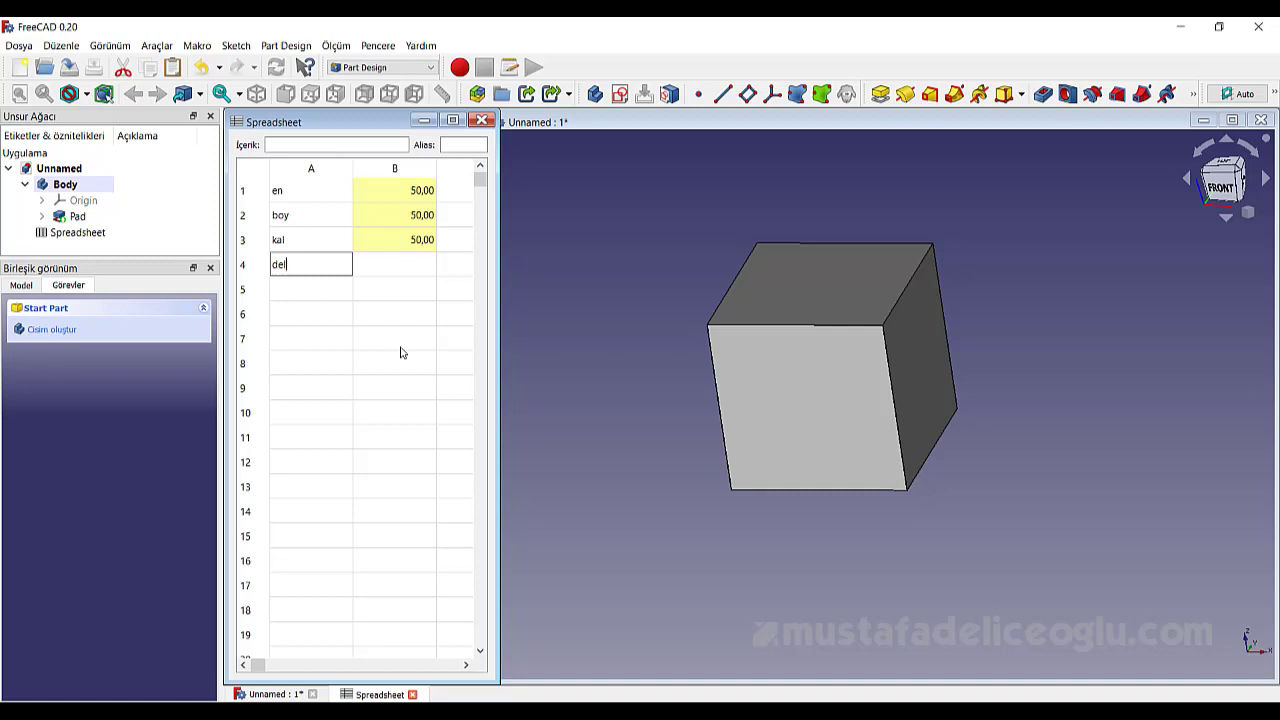
pyautogui.click(406, 261)
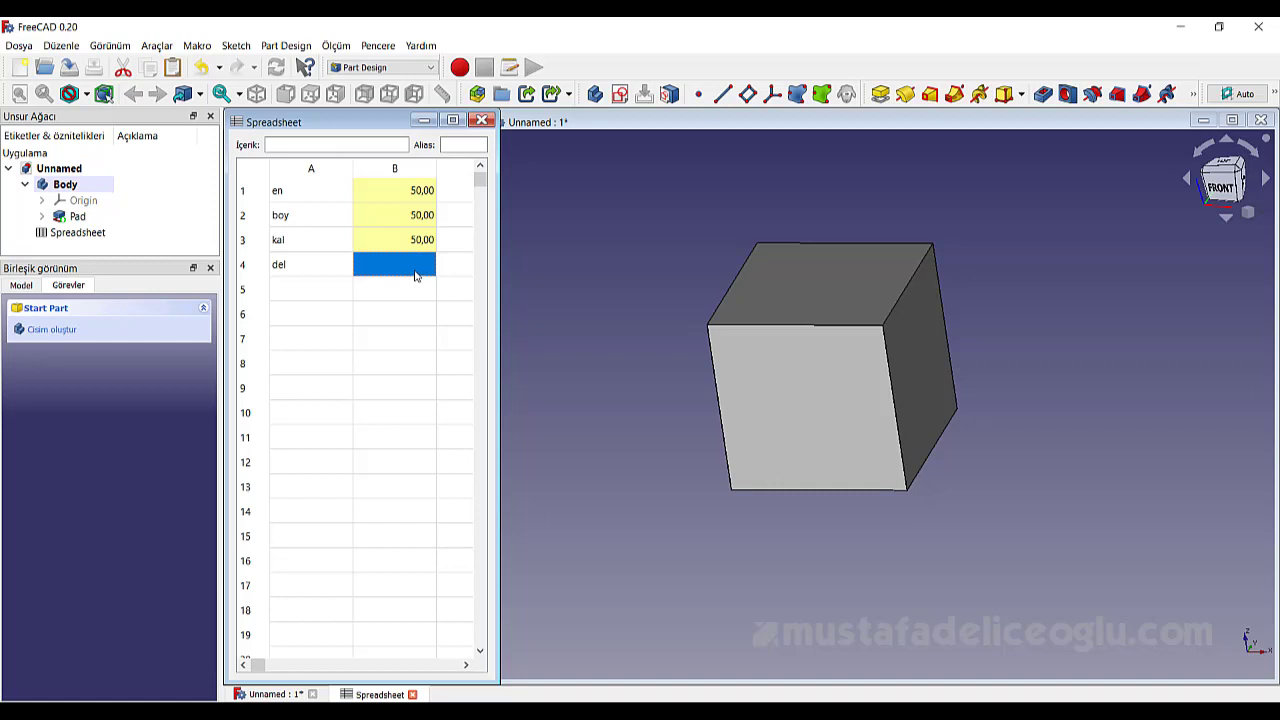
pyautogui.write('=')
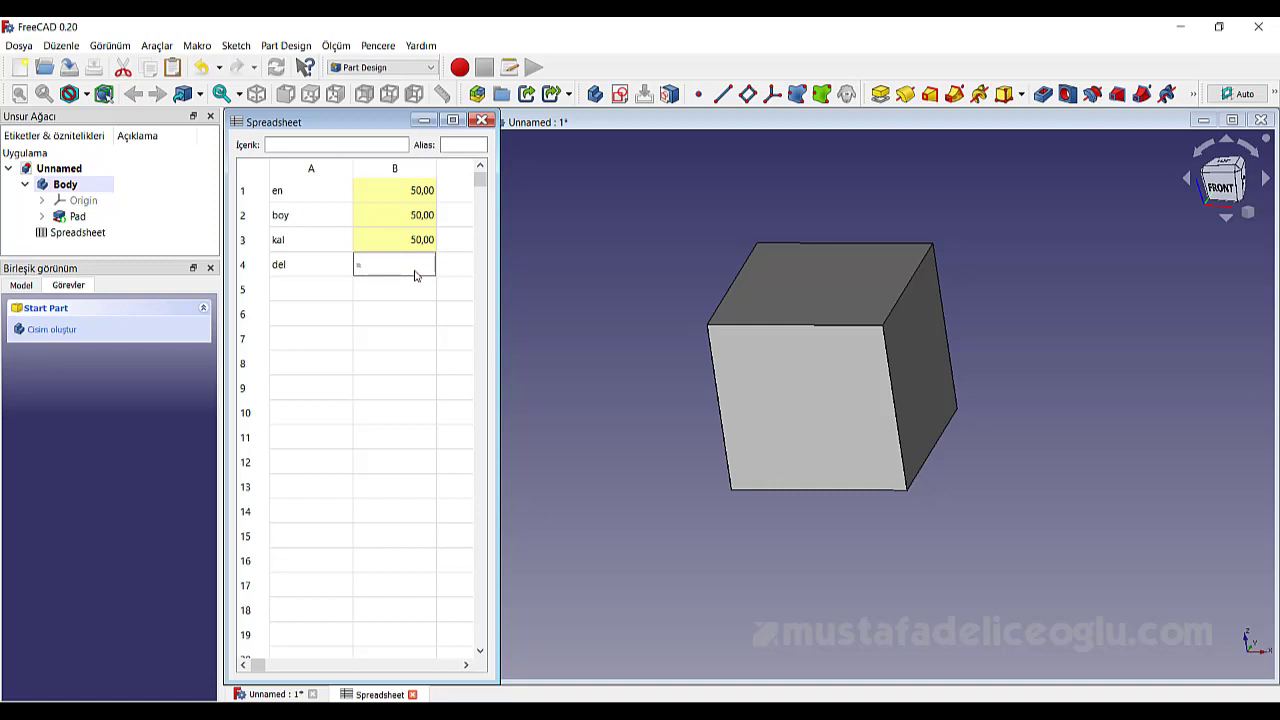
pyautogui.write('k')
pyautogui.click(380, 289)
pyautogui.press('Return')
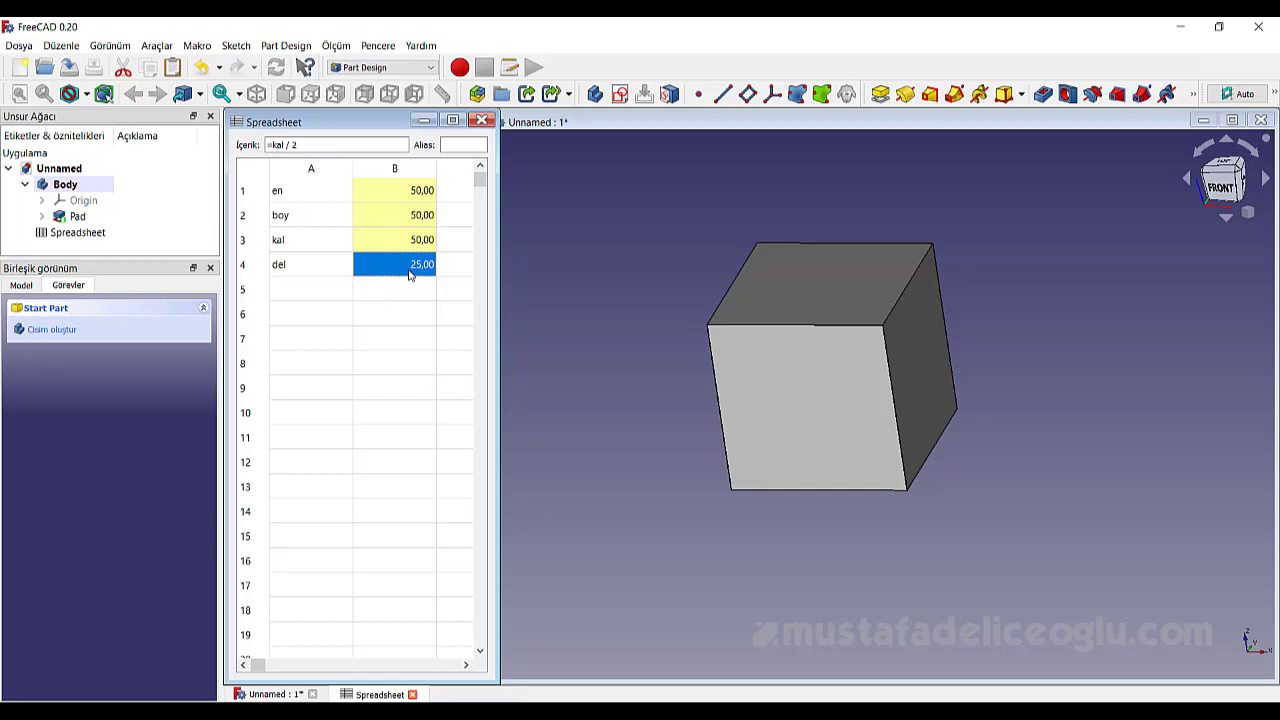
pyautogui.click(466, 145)
pyautogui.write('del')
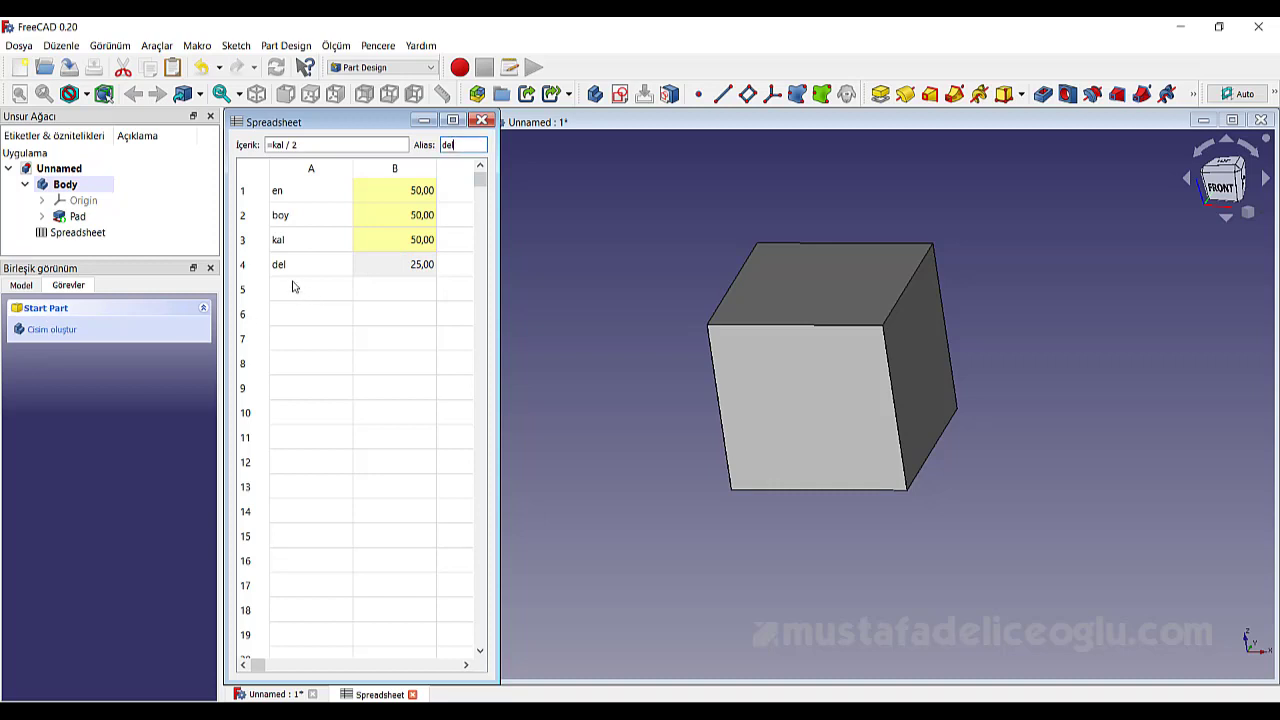
pyautogui.press('Return')
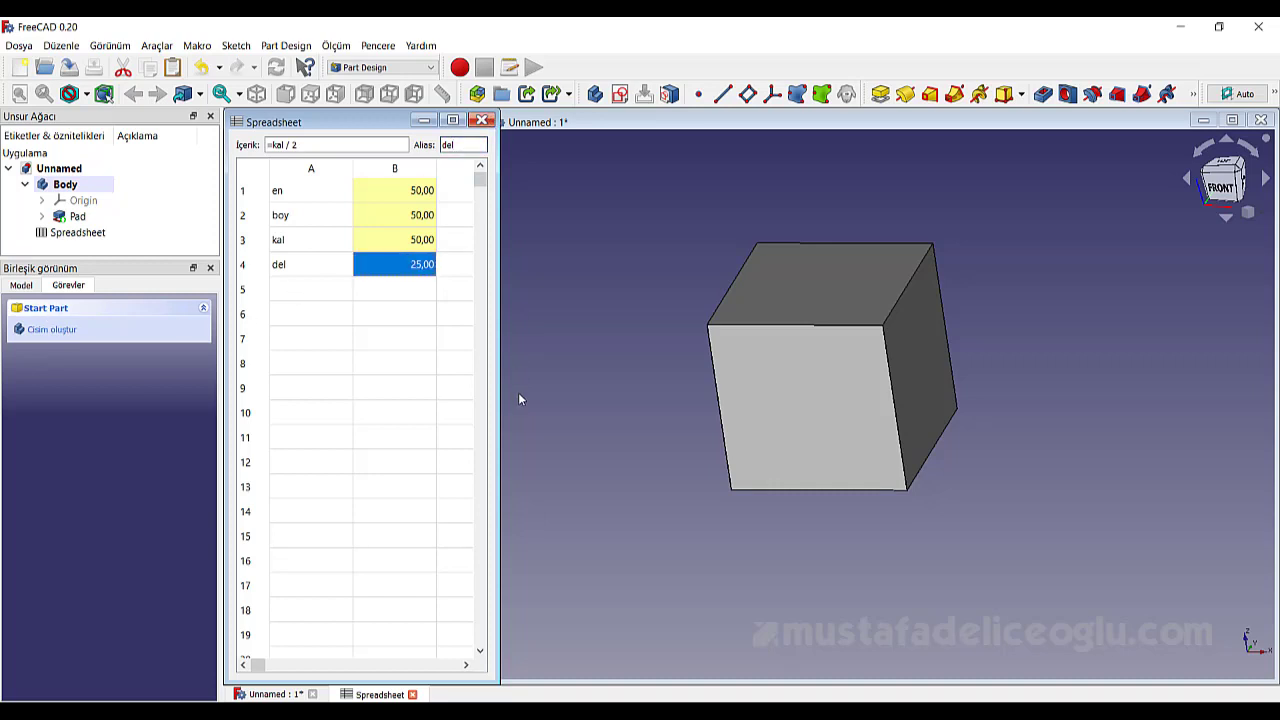
pyautogui.click(394, 338)
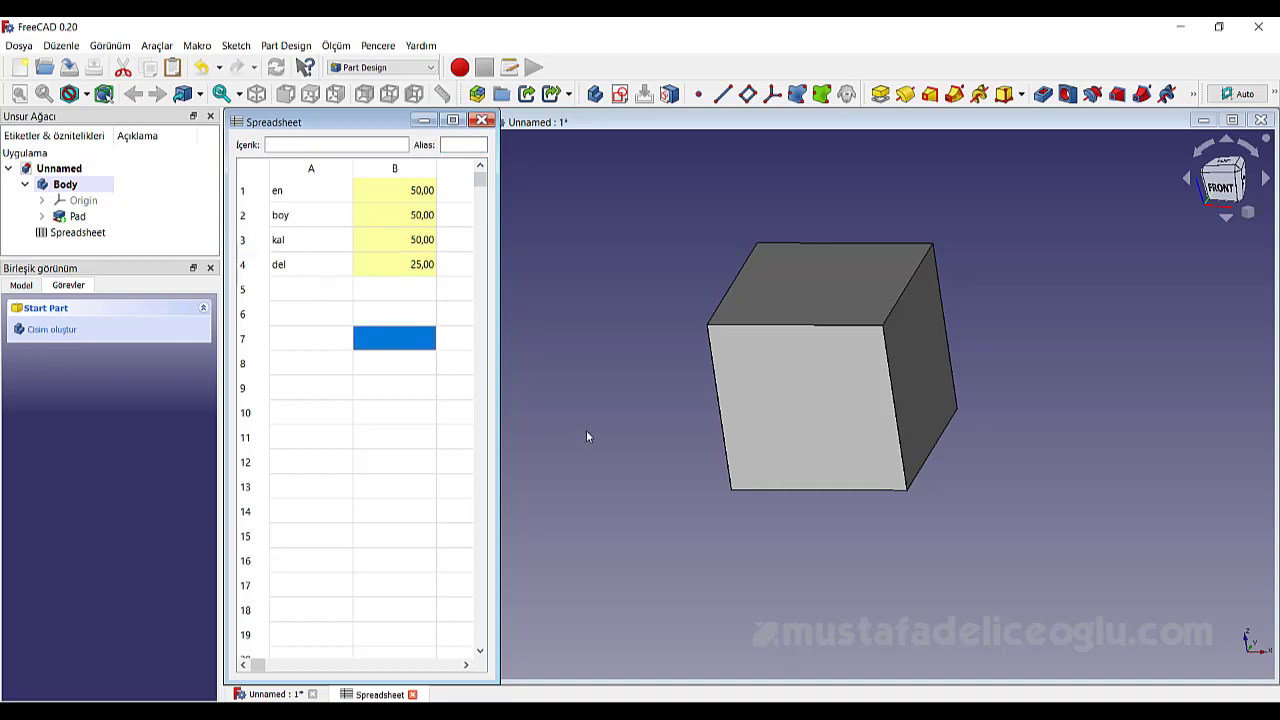
pyautogui.click(780, 422)
# Start a sketch on the cube's front face and draw a circle inside the square
pyautogui.click(620, 95)
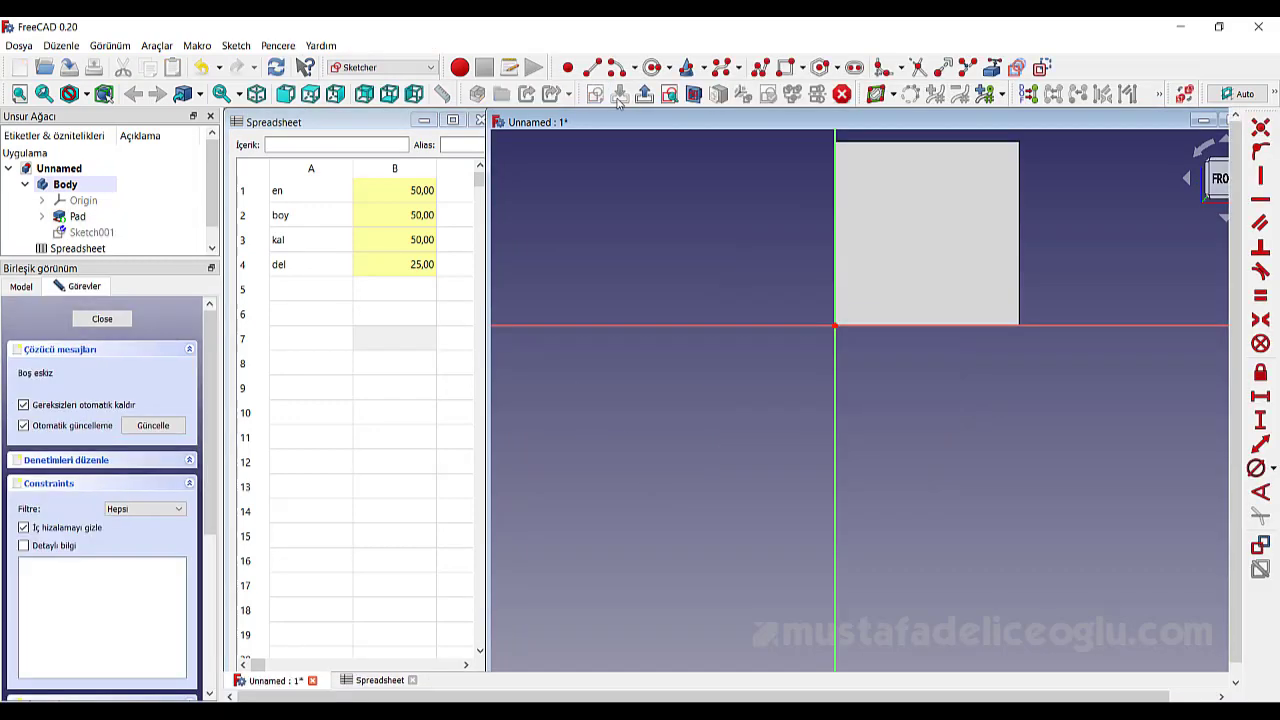
pyautogui.scroll(2, 905, 260)
pyautogui.scroll(-4, 857, 345)
pyautogui.scroll(2, 800, 255)
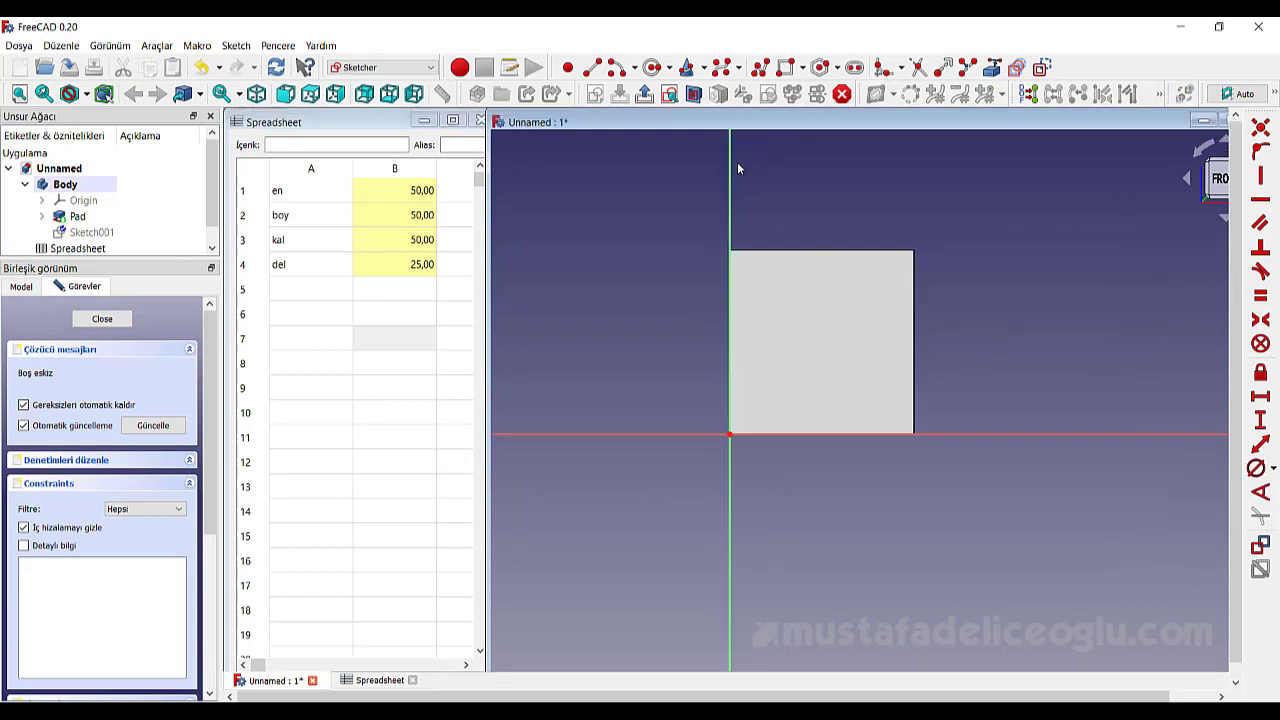
pyautogui.click(653, 67)
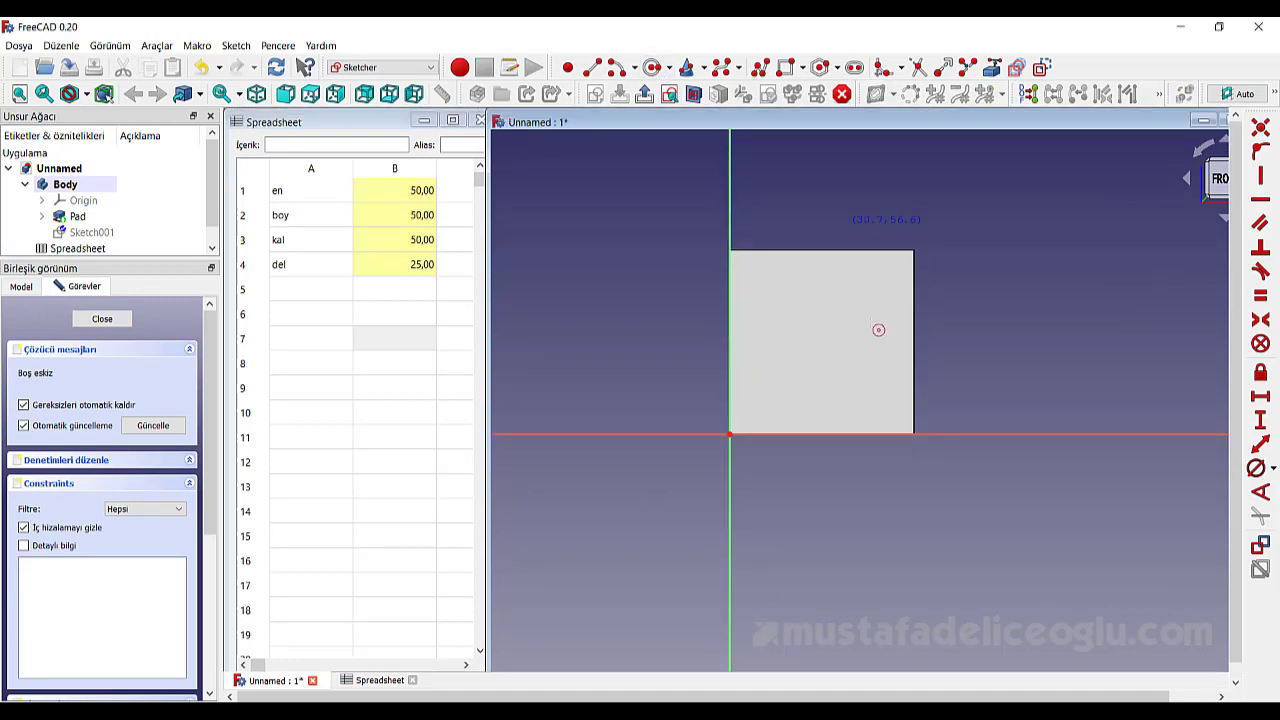
pyautogui.click(818, 340)
pyautogui.click(822, 305)
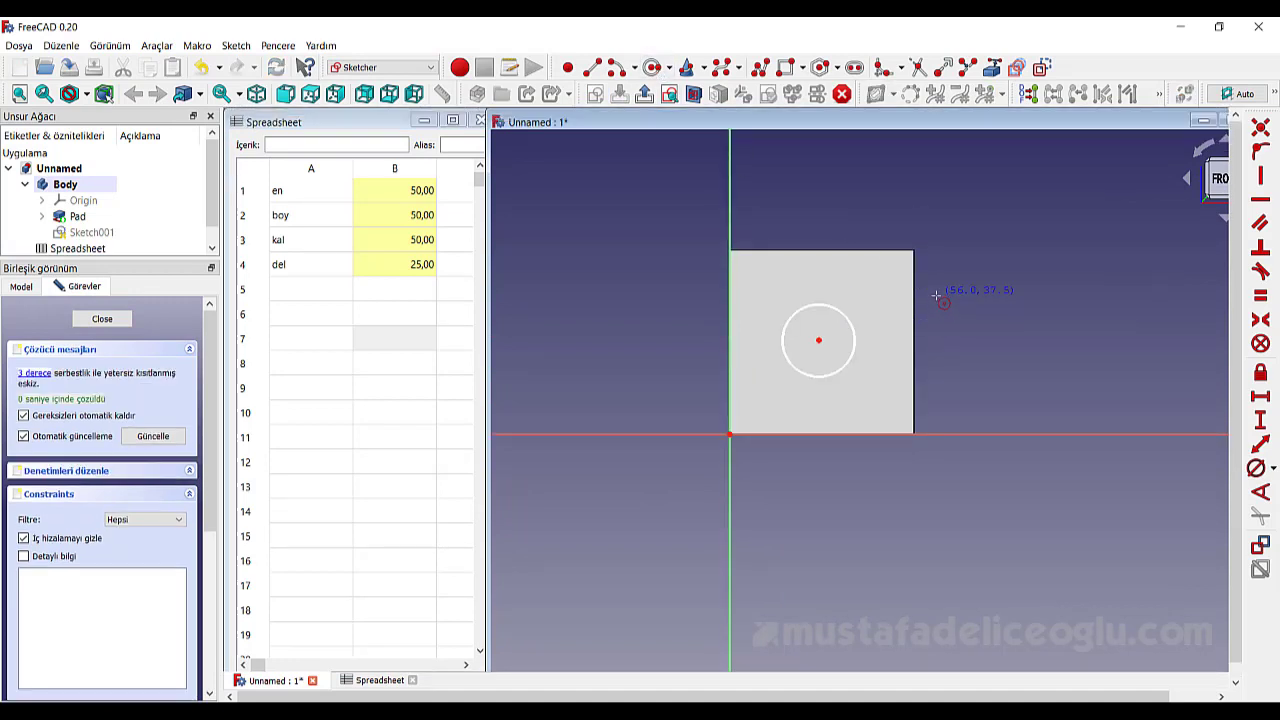
pyautogui.rightClick(937, 296)
# Reference the square's top and right edges and draw a corner-to-corner diagonal
pyautogui.click(593, 68)
pyautogui.click(995, 67)
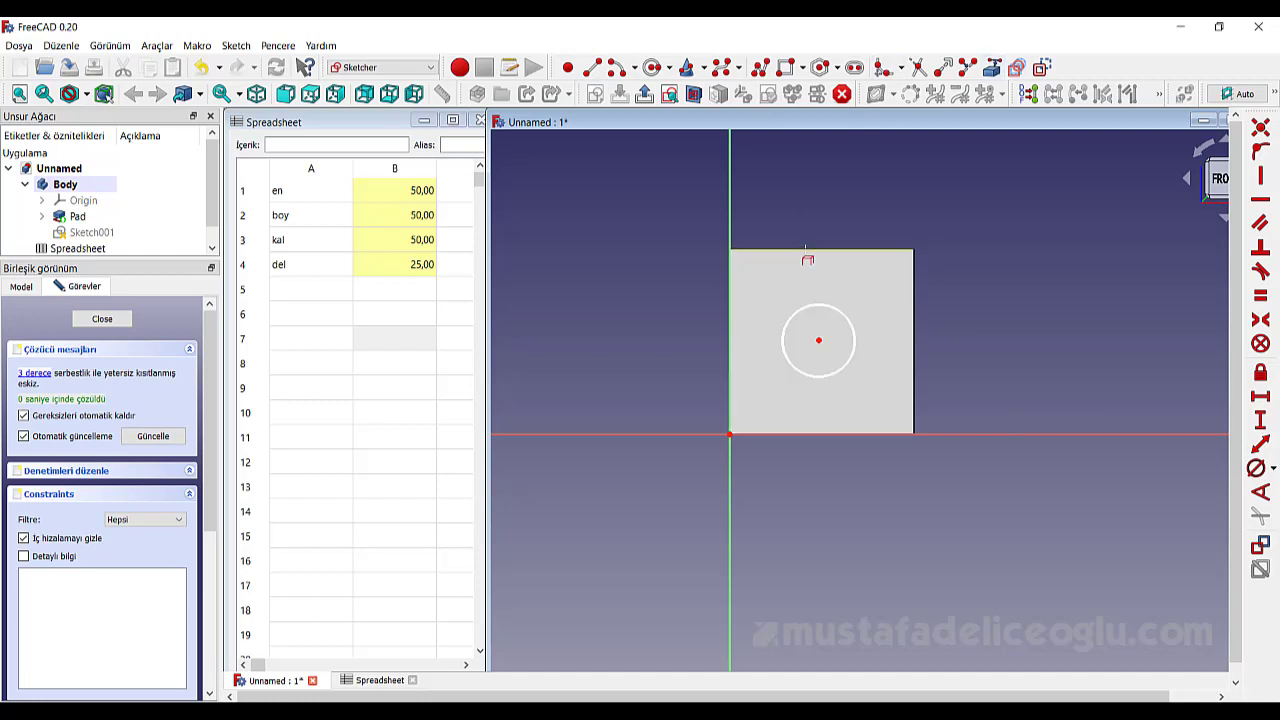
pyautogui.click(805, 249)
pyautogui.click(913, 357)
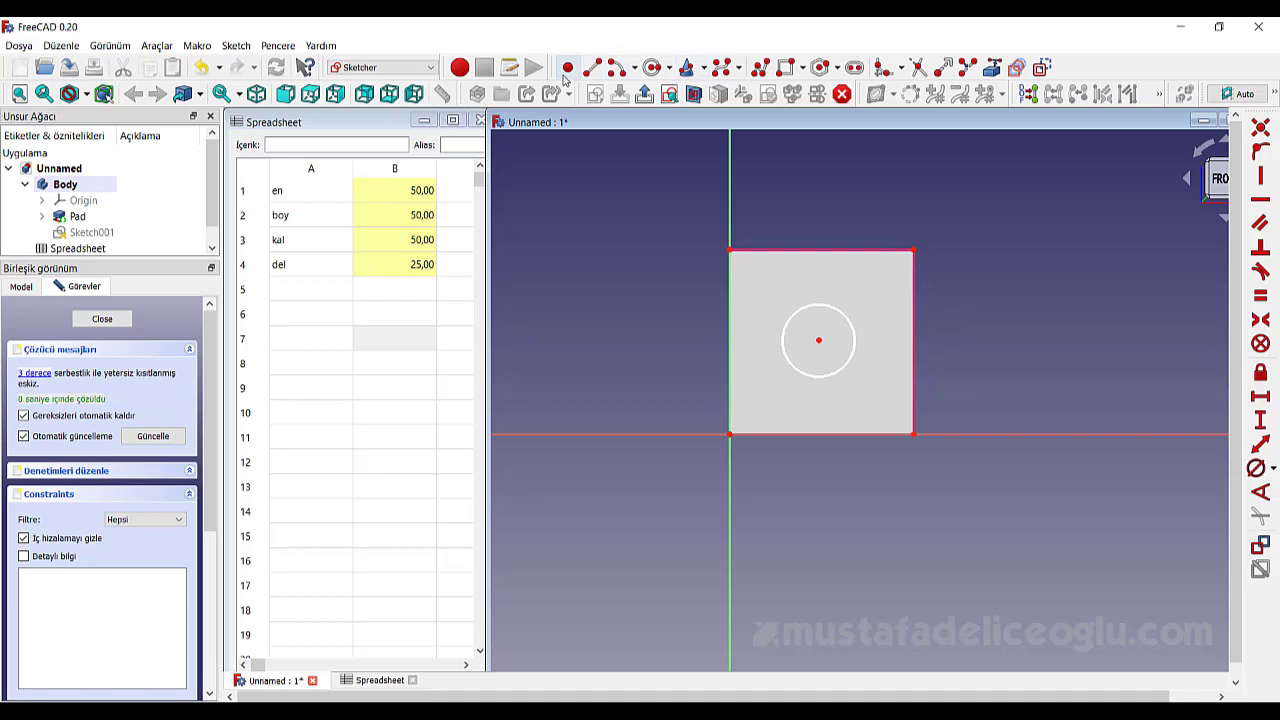
pyautogui.click(592, 67)
pyautogui.click(731, 251)
pyautogui.click(913, 433)
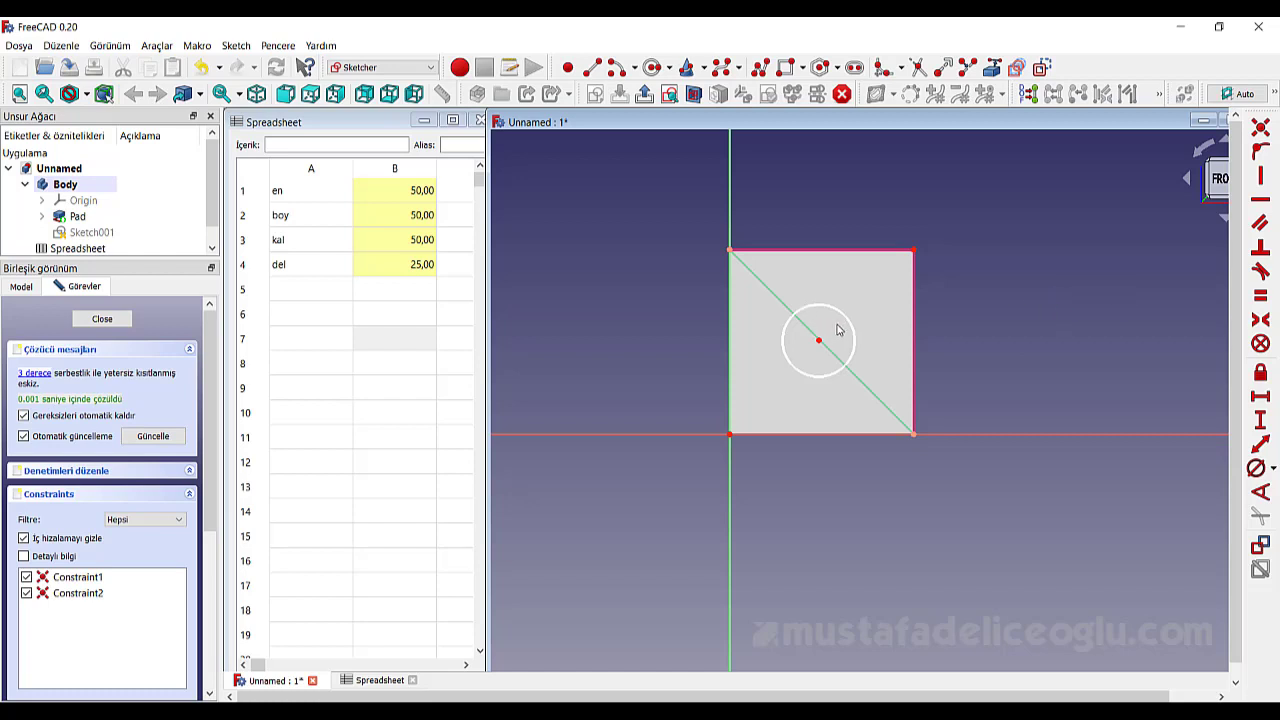
# Constrain the circle centre onto the diagonal, fixing it at the diagonal's midpoint
pyautogui.moveTo(820, 344); pyautogui.dragTo(840, 300)
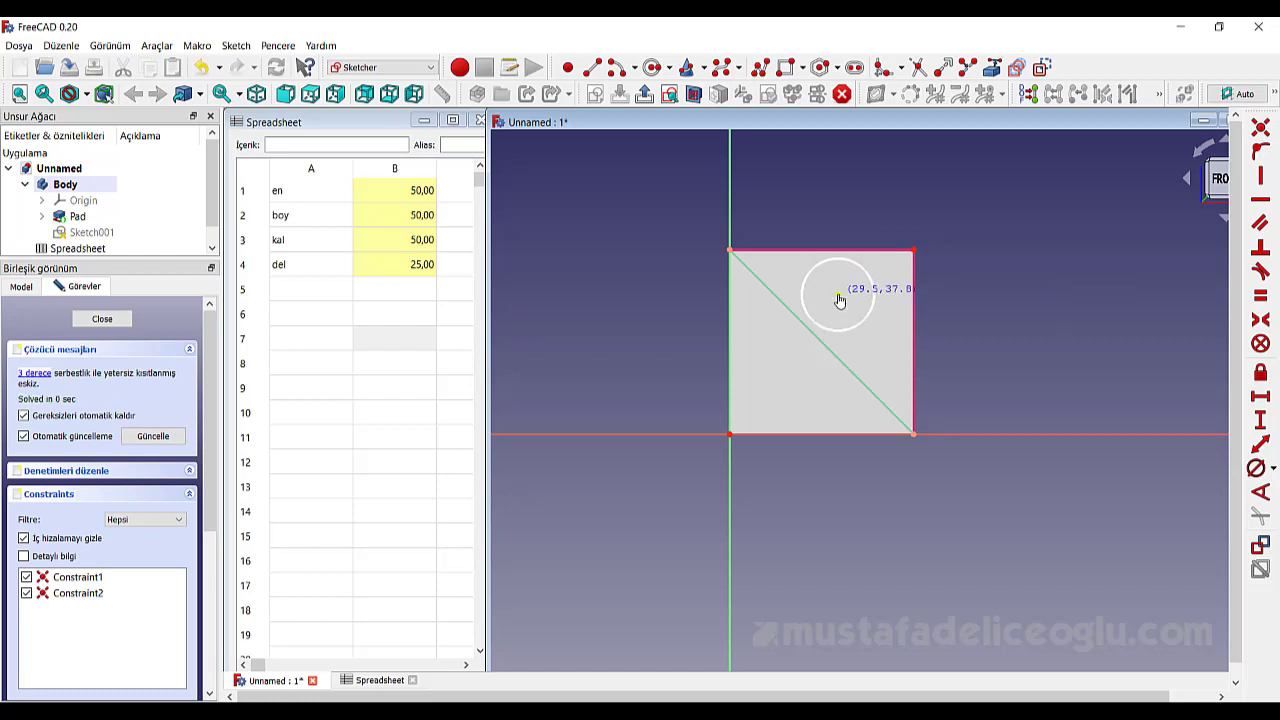
pyautogui.click(845, 368)
pyautogui.click(838, 294)
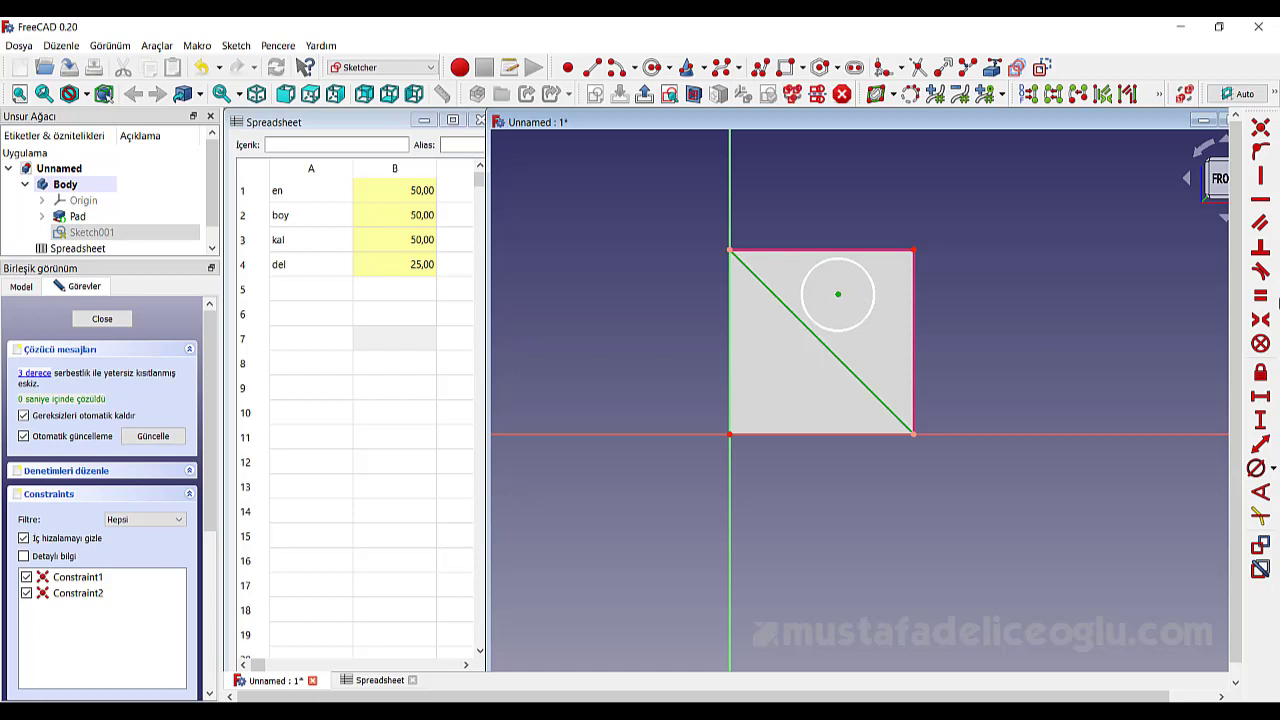
pyautogui.click(1261, 152)
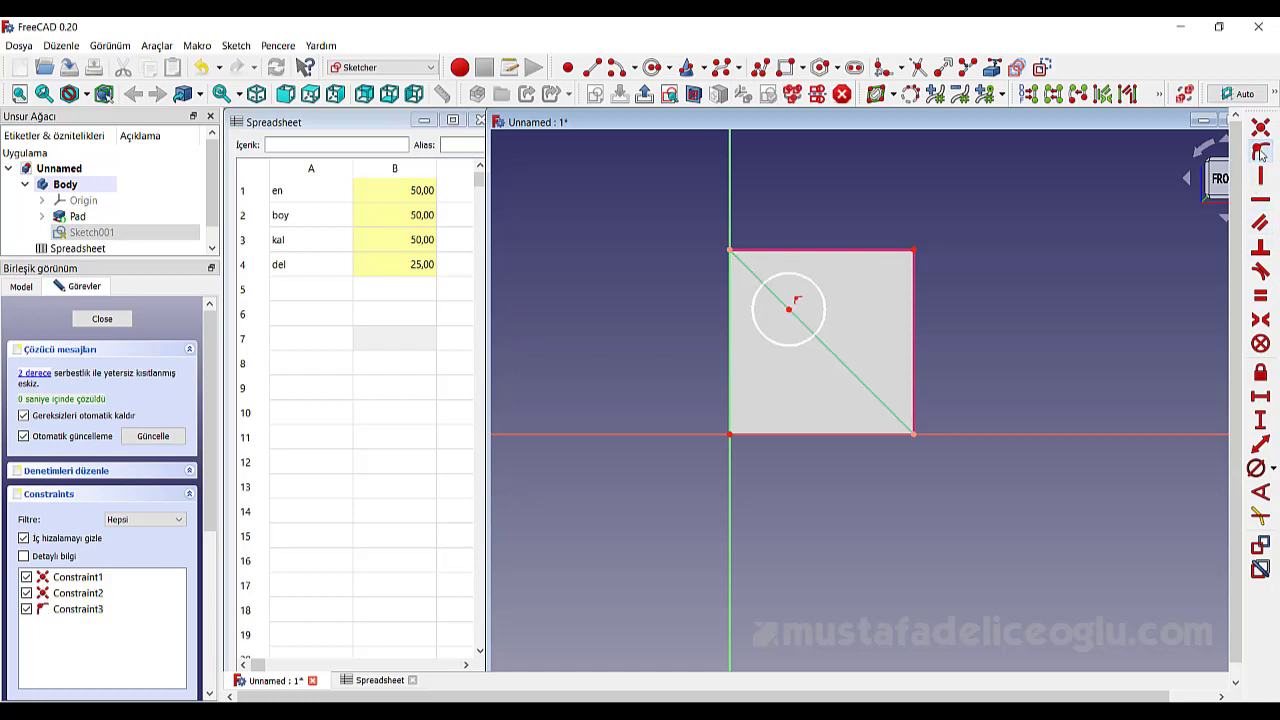
pyautogui.click(729, 253)
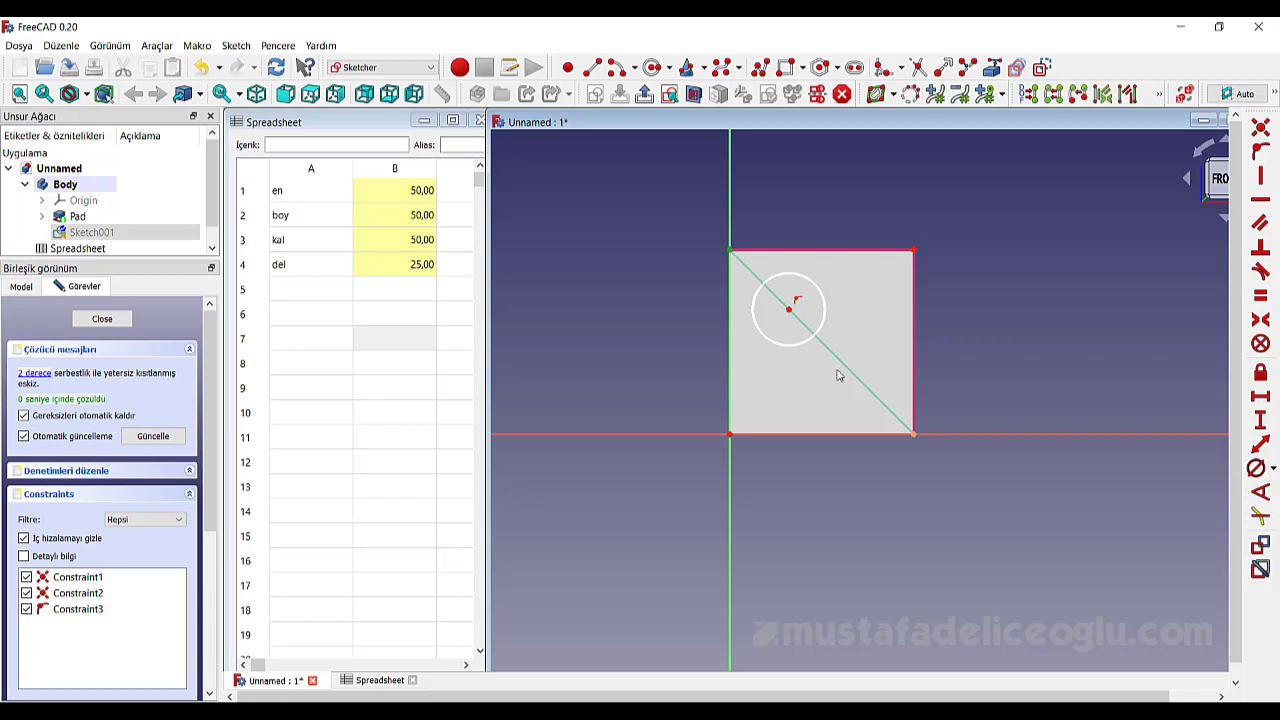
pyautogui.click(914, 437)
pyautogui.click(789, 310)
pyautogui.click(1261, 320)
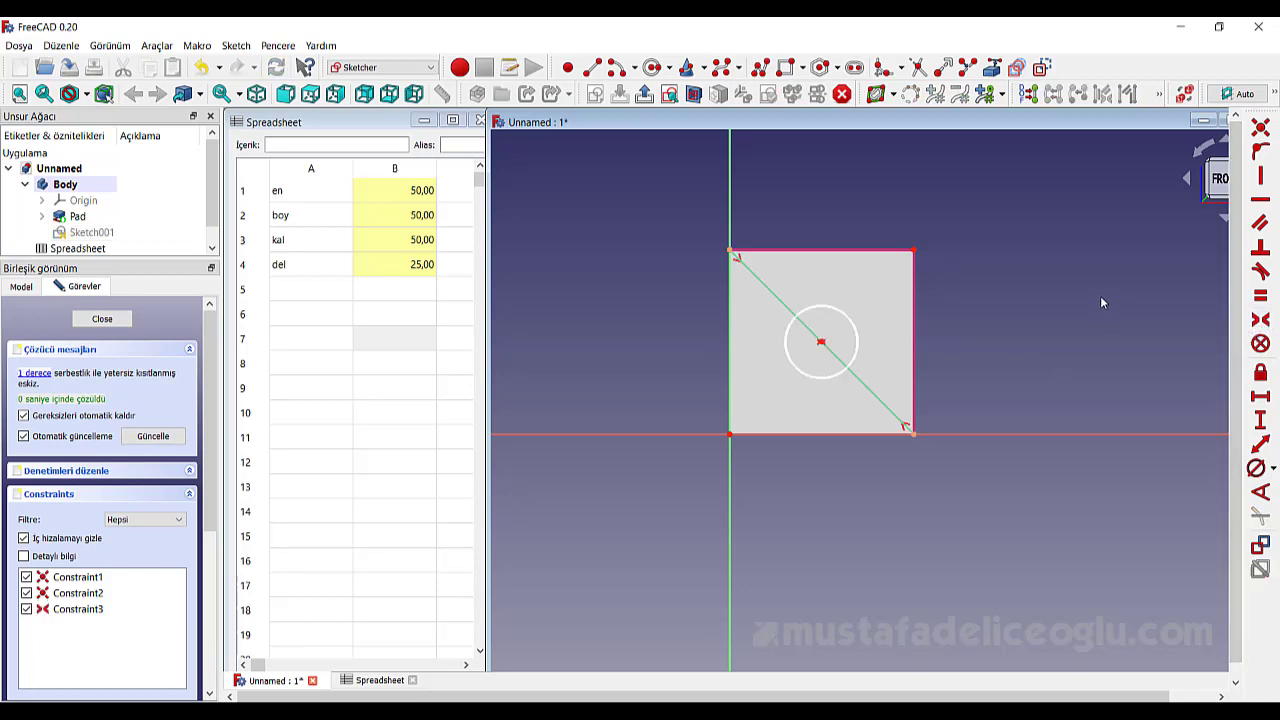
pyautogui.click(849, 319)
# Add a diameter constraint to the circle with formula Spreadsheet.del, giving 25 mm
pyautogui.click(1258, 467)
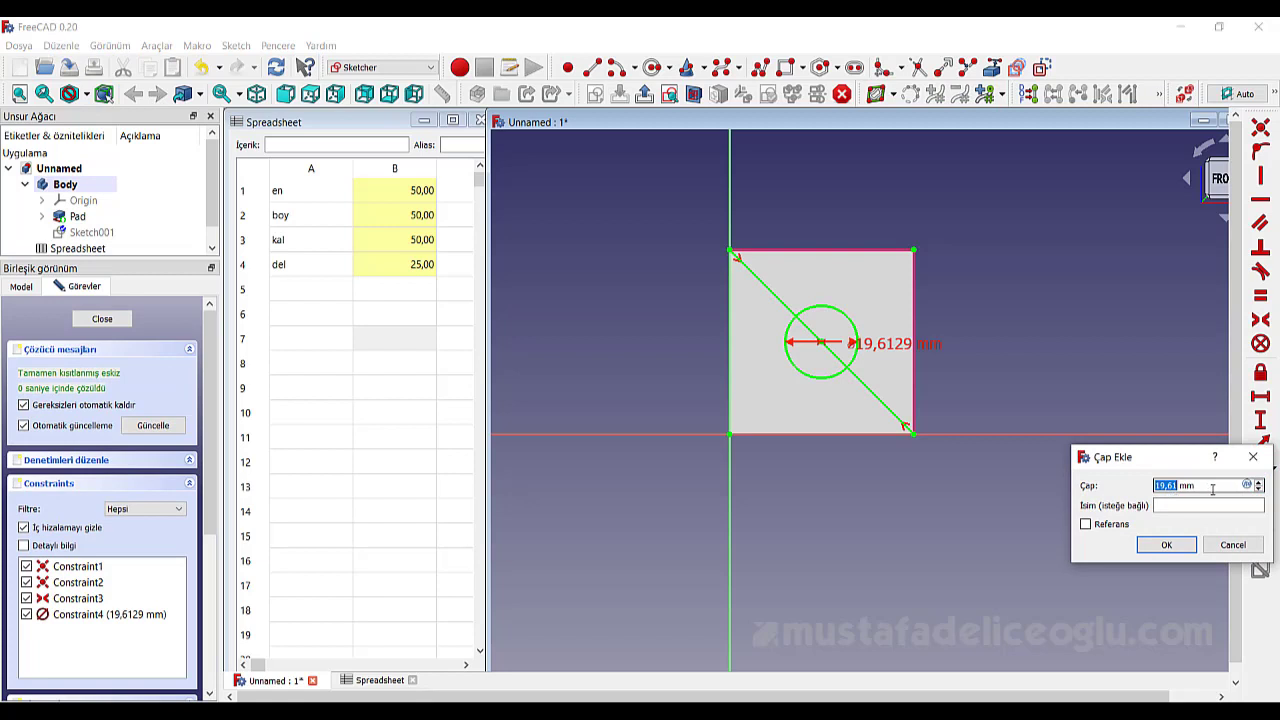
pyautogui.click(1246, 486)
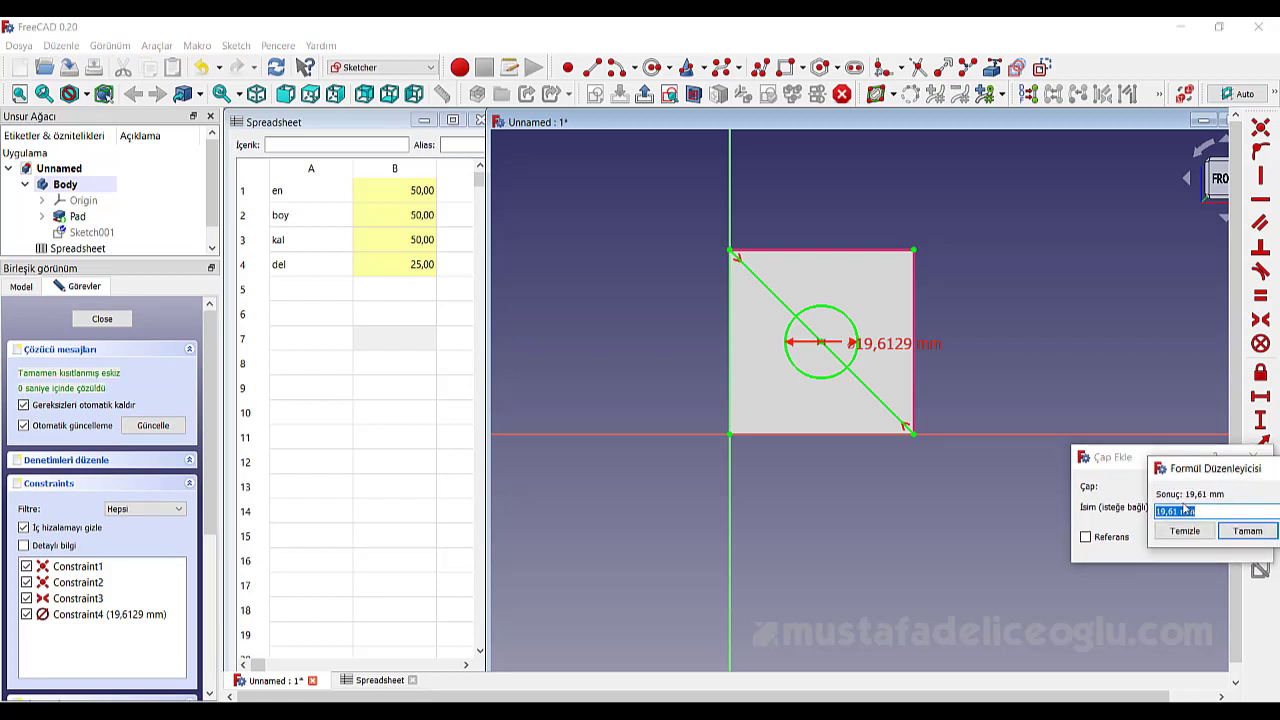
pyautogui.write('sp')
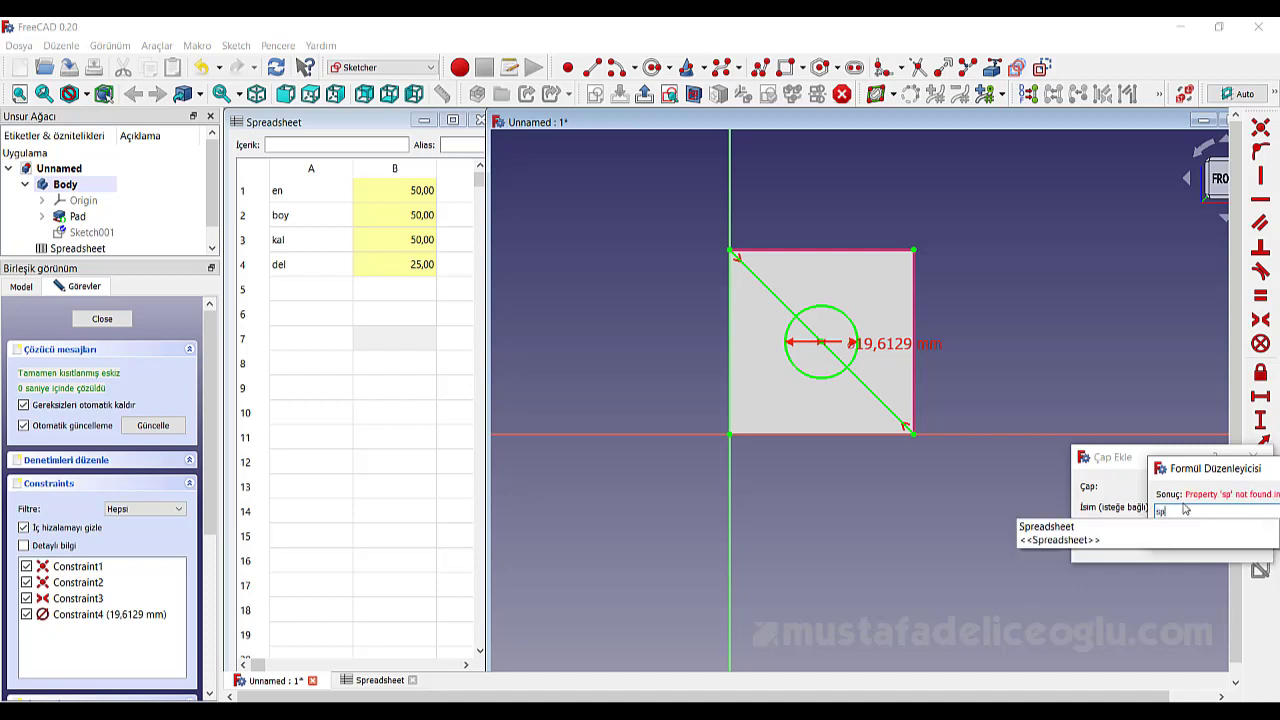
pyautogui.click(1035, 528)
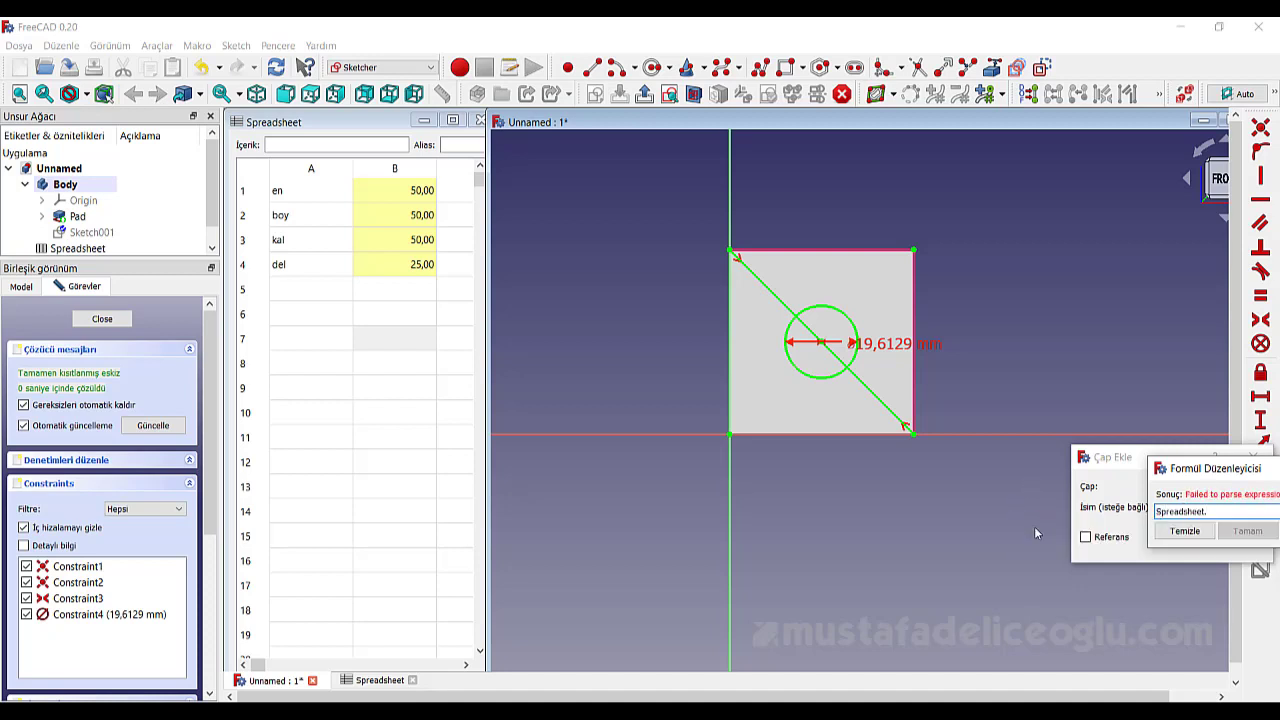
pyautogui.write('del')
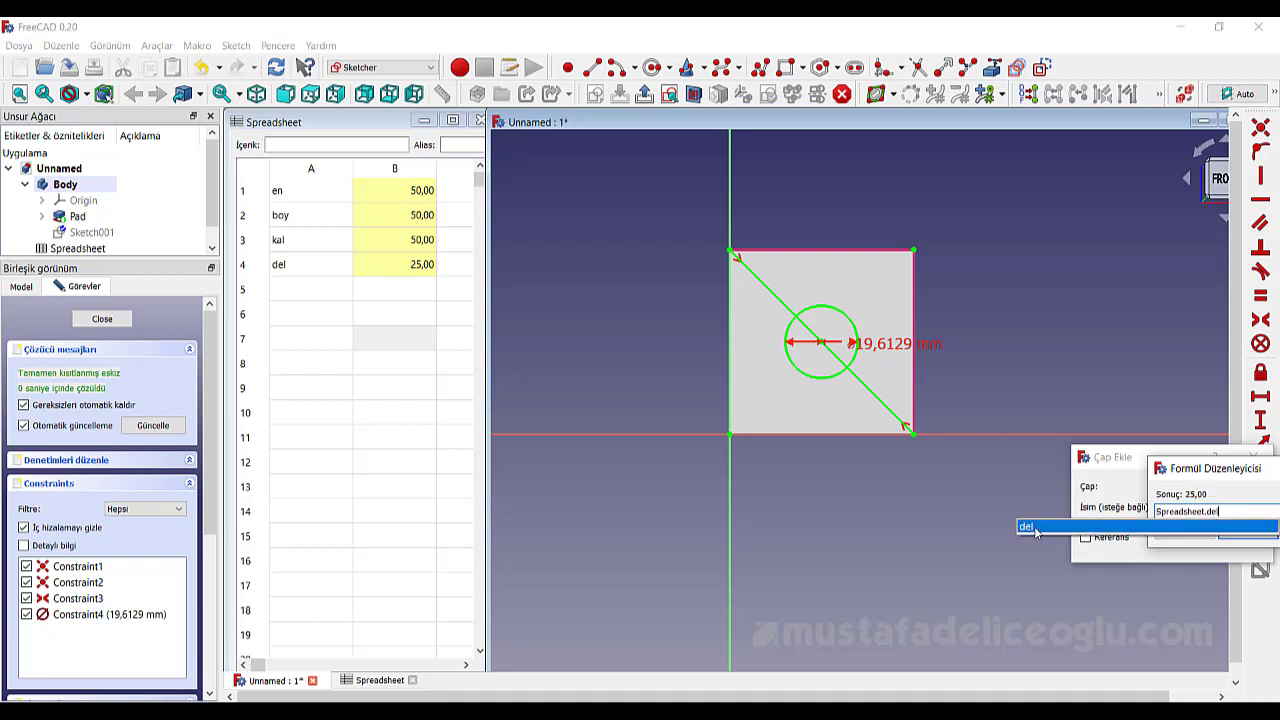
pyautogui.click(1034, 527)
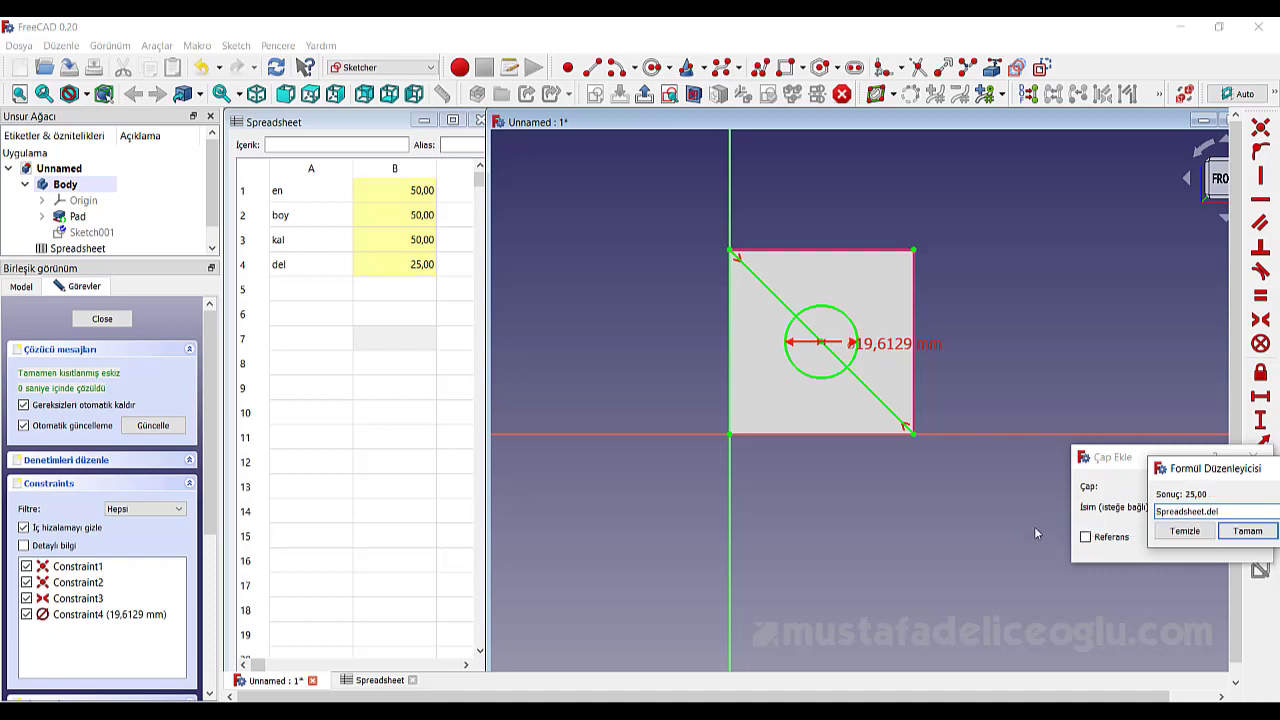
pyautogui.click(1263, 533)
pyautogui.click(1167, 548)
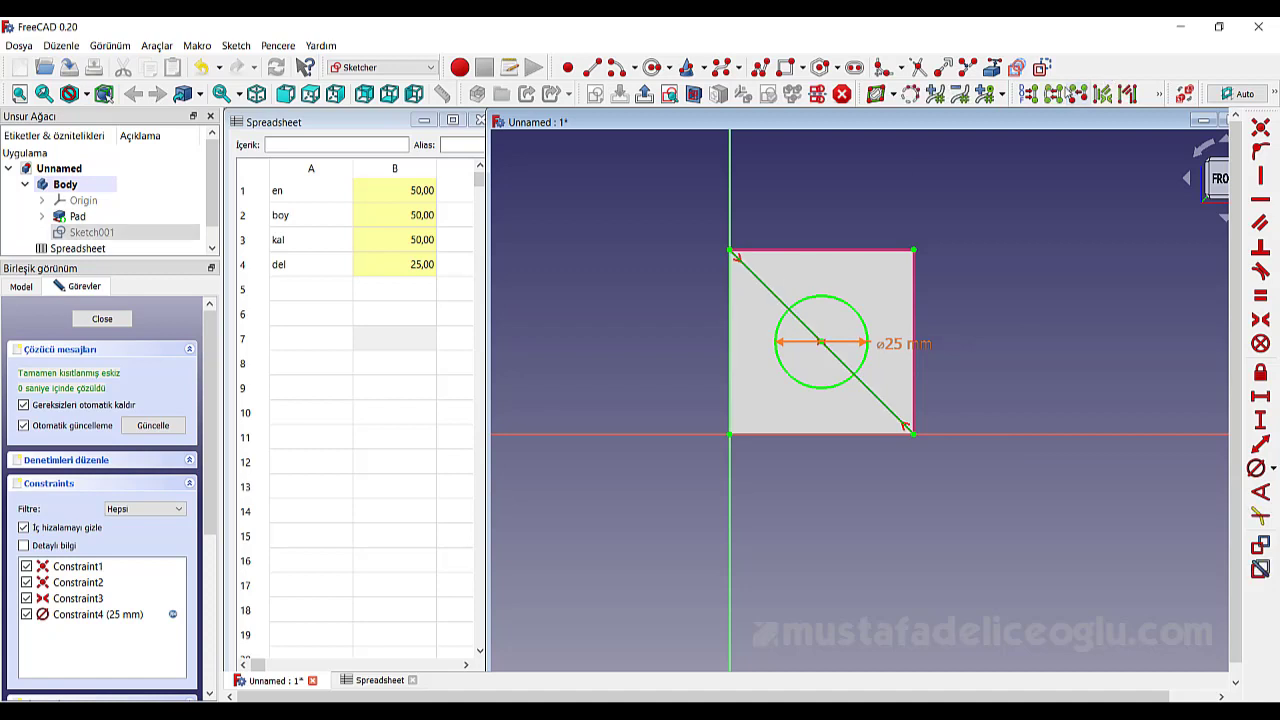
pyautogui.click(1047, 270)
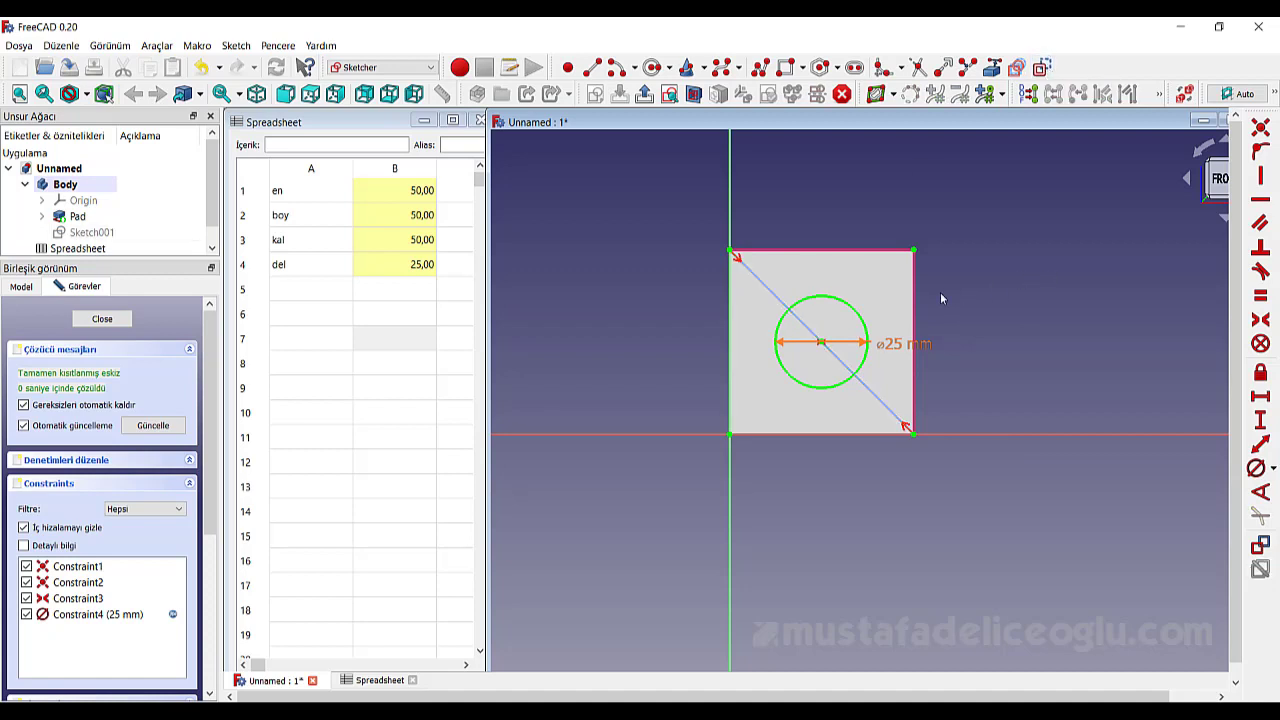
# Pocket the circle sketch Through all for a 25 mm hole, then begin editing kal in B3
pyautogui.click(645, 93)
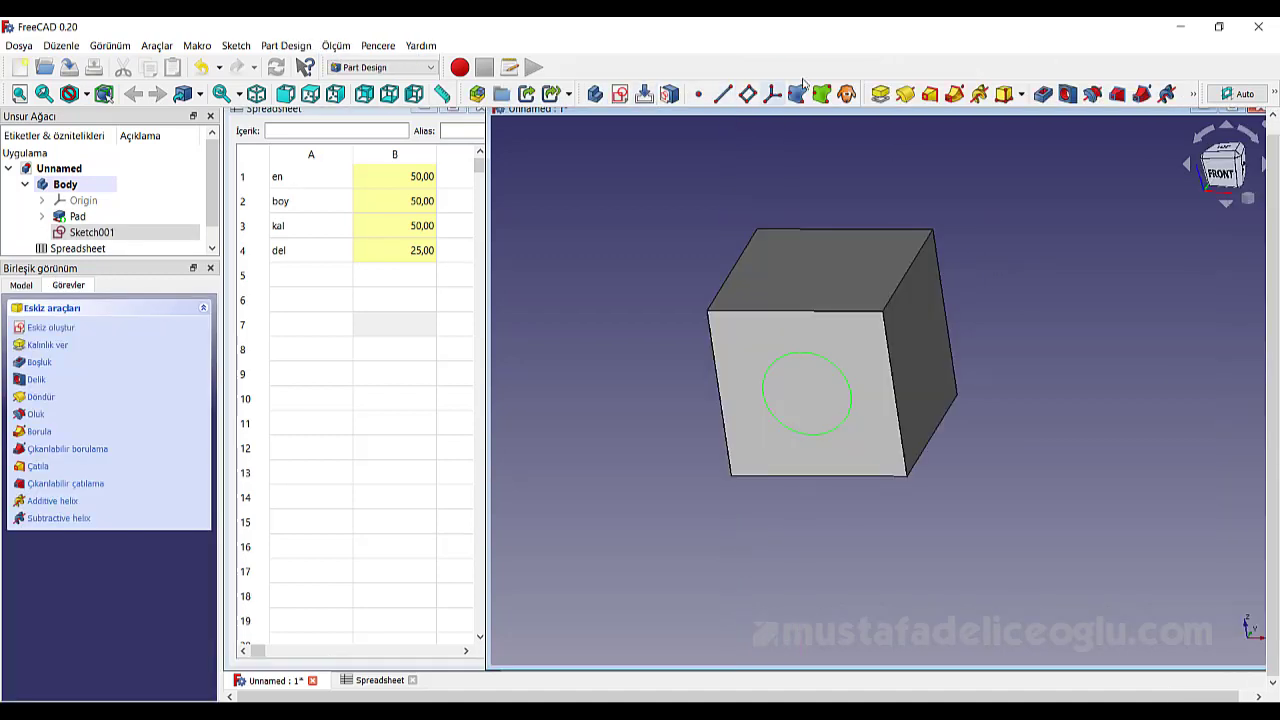
pyautogui.click(1043, 93)
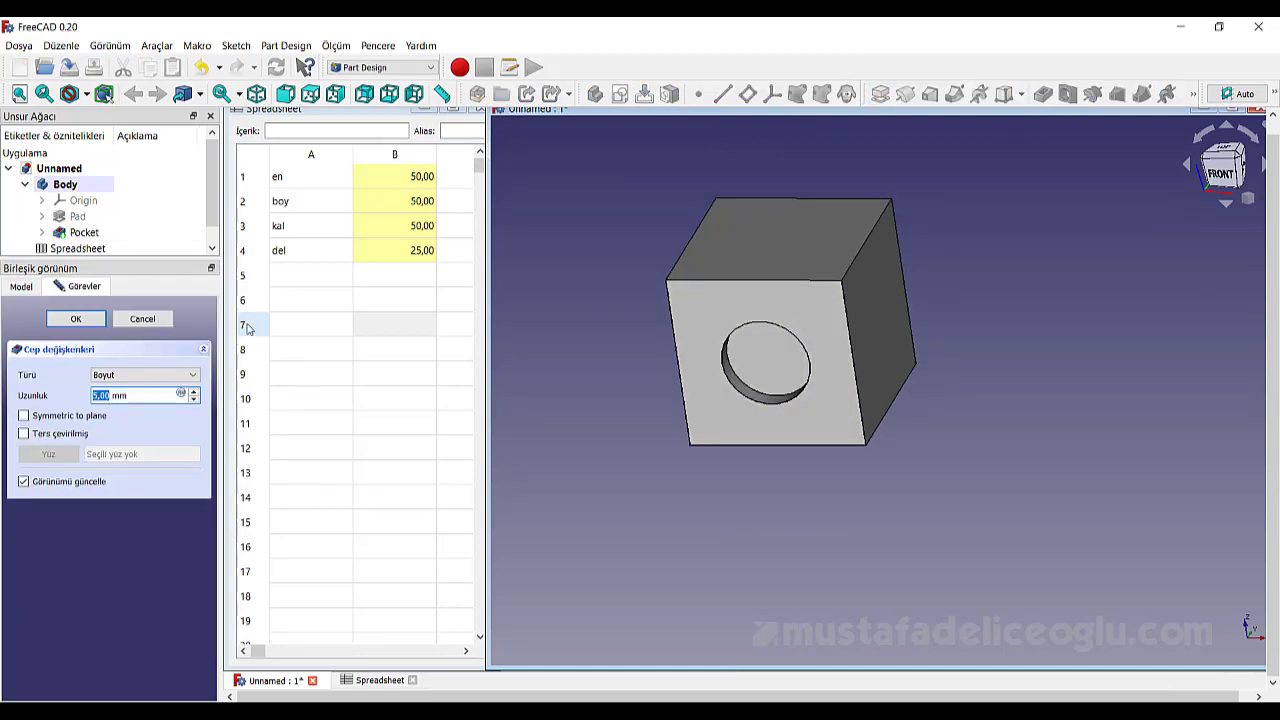
pyautogui.click(140, 375)
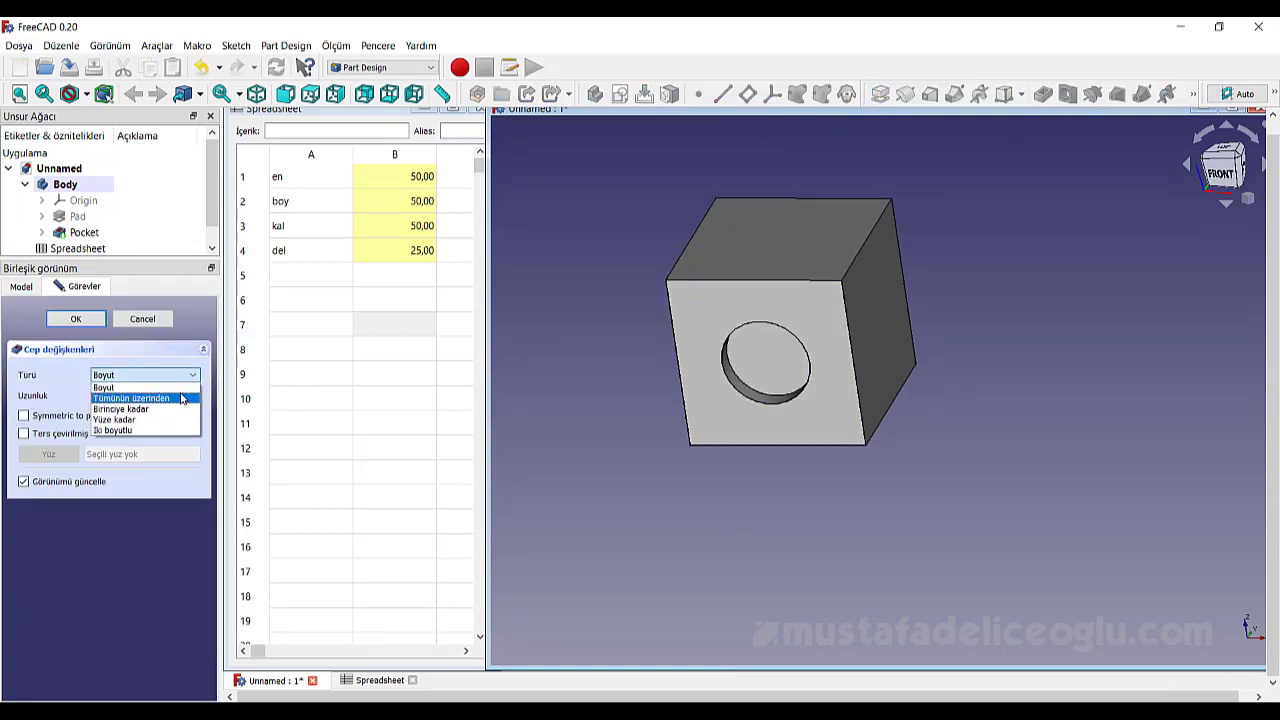
pyautogui.click(181, 398)
pyautogui.click(76, 318)
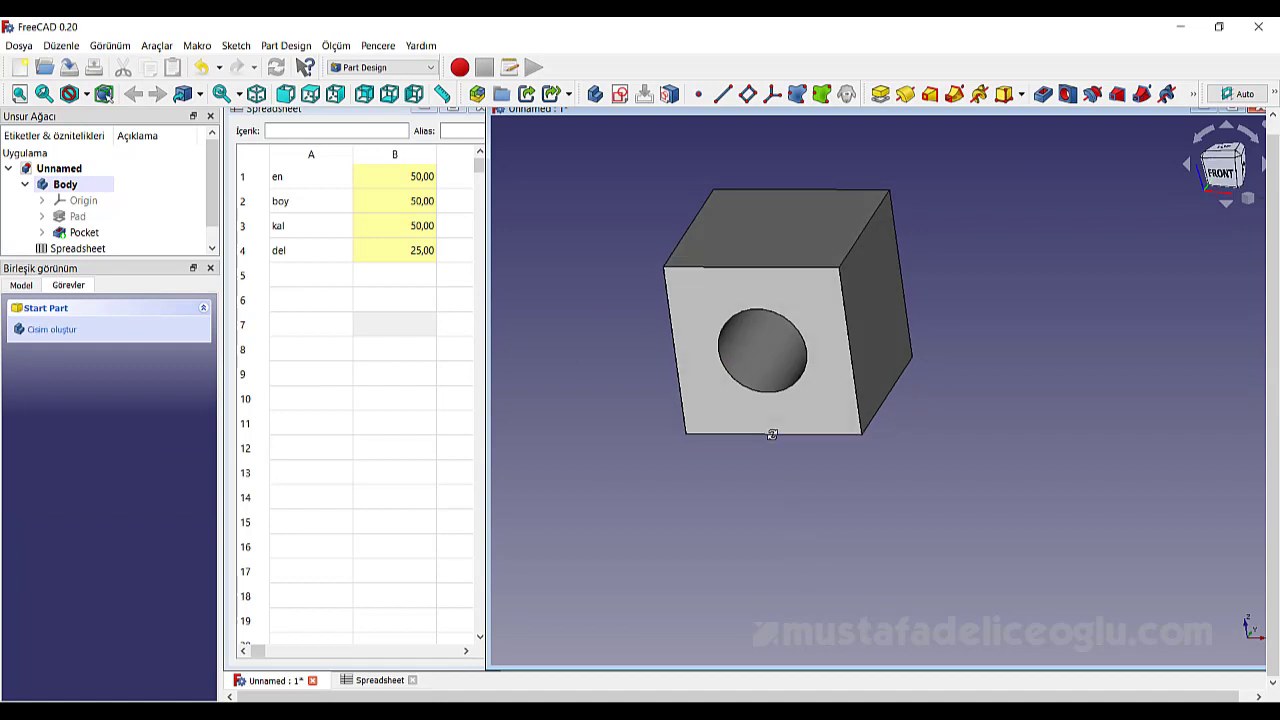
pyautogui.moveTo(772, 434)
pyautogui.mouseDown(button='middle')
pyautogui.moveTo(817, 400)
pyautogui.moveTo(871, 434)
pyautogui.moveTo(715, 412)
pyautogui.moveTo(765, 521)
pyautogui.mouseUp(button='middle')
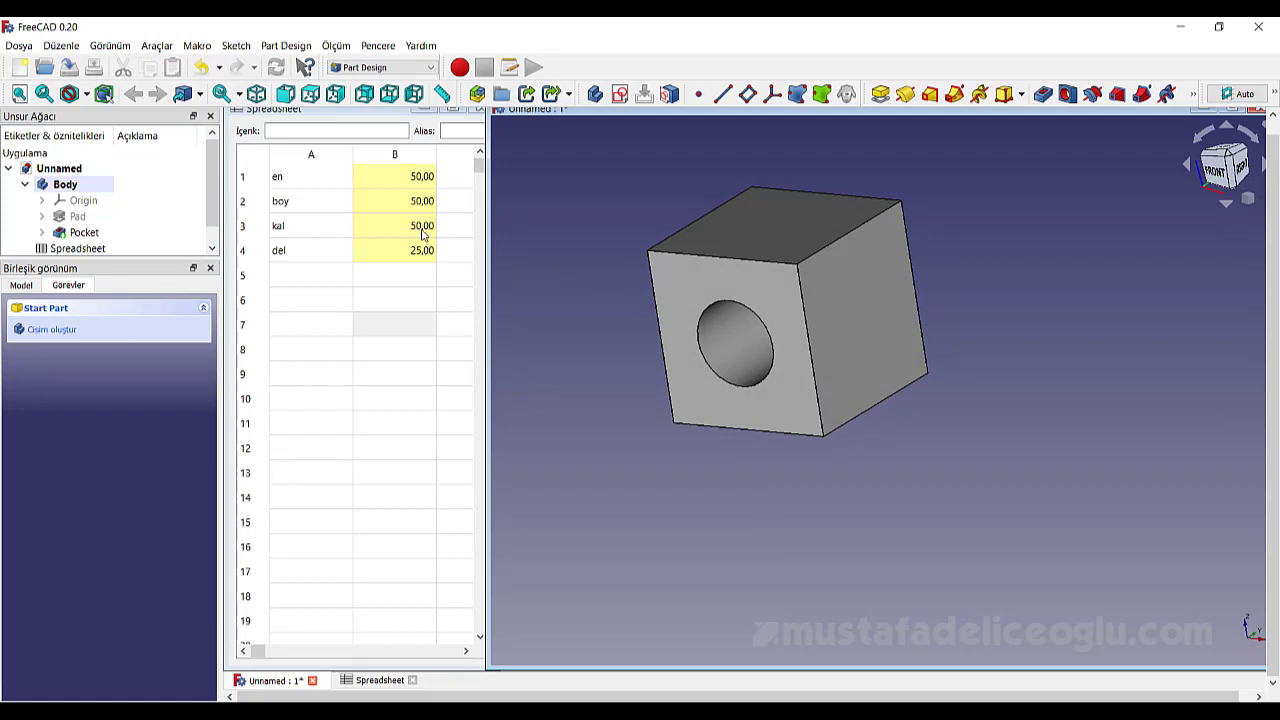
pyautogui.click(423, 231)
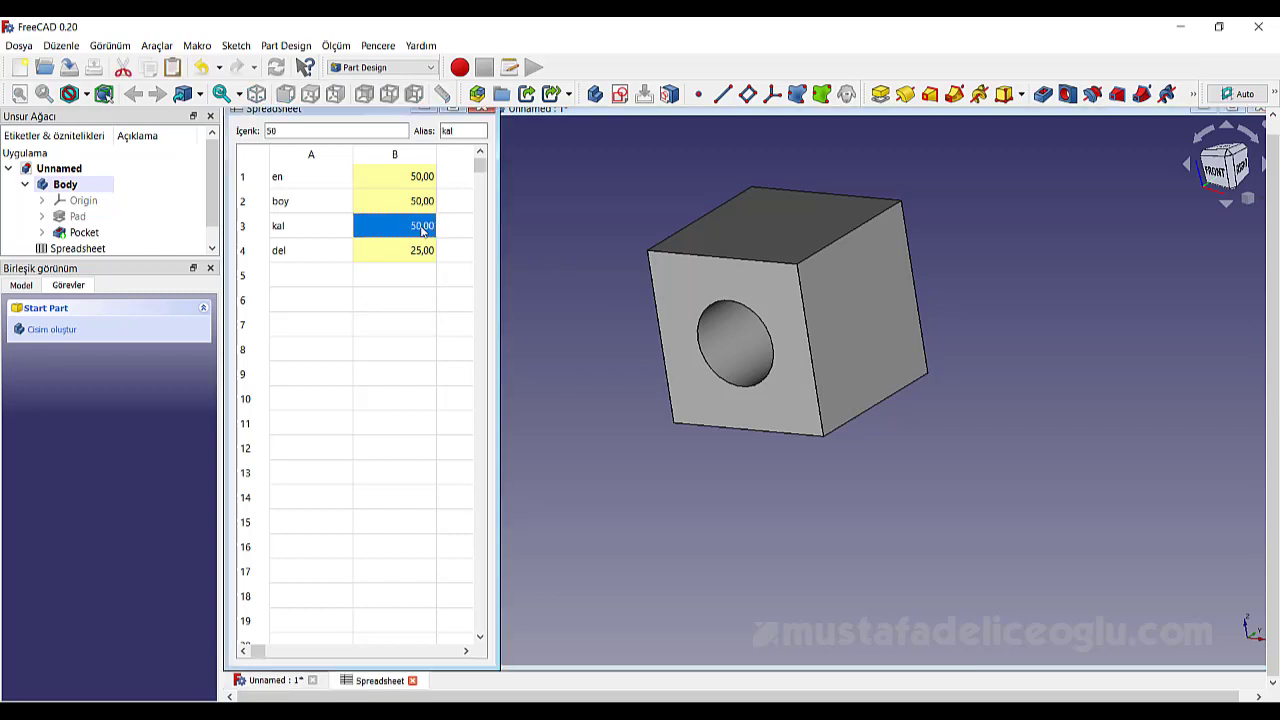
pyautogui.write('60')
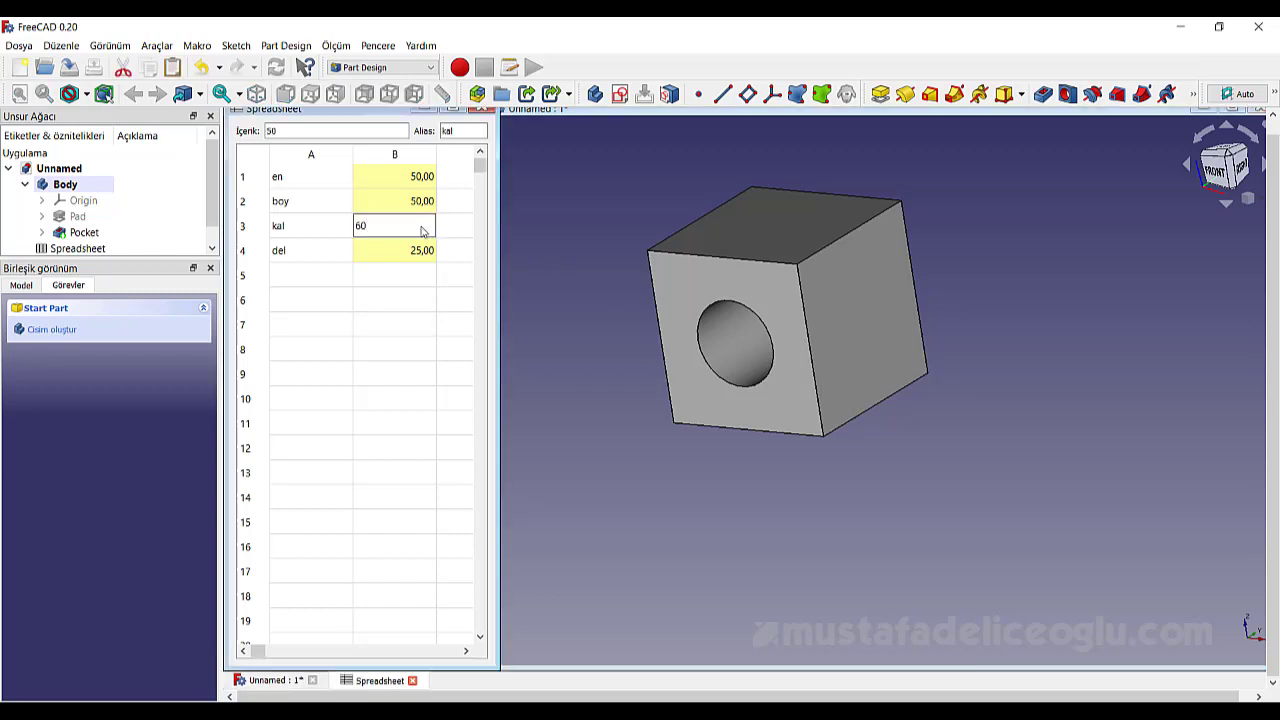
pyautogui.press('Return')
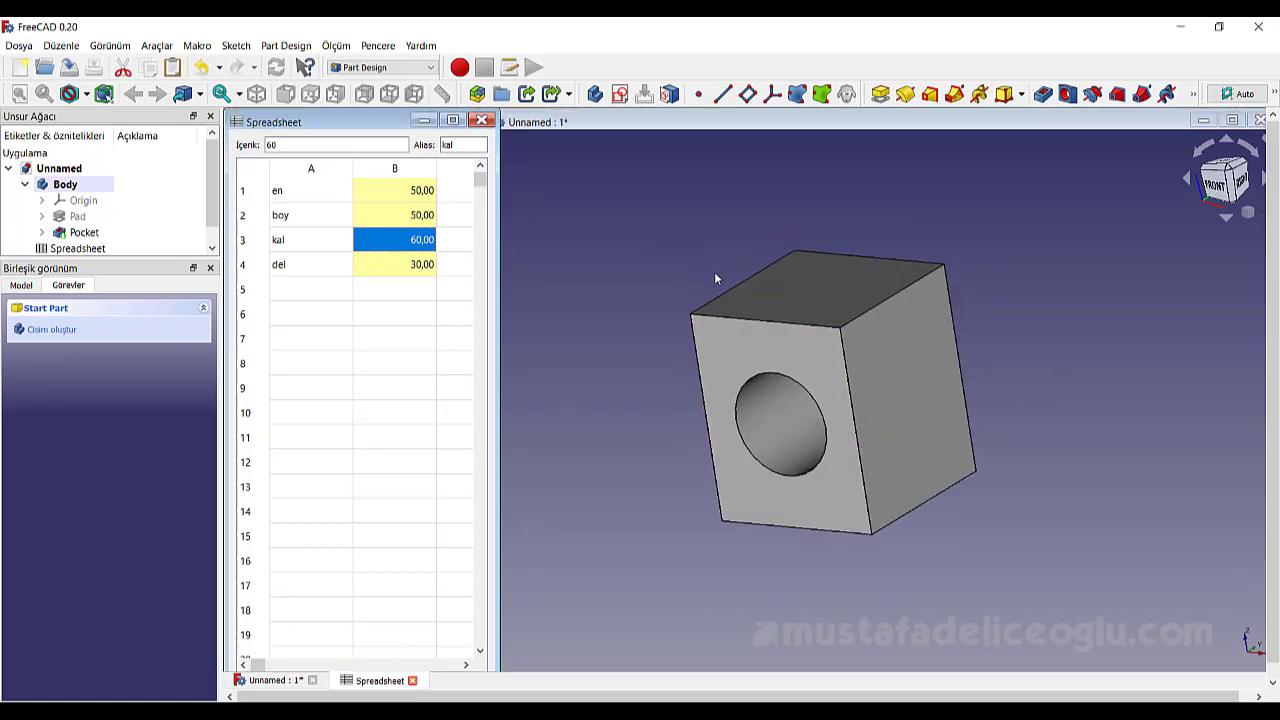
pyautogui.click(406, 224)
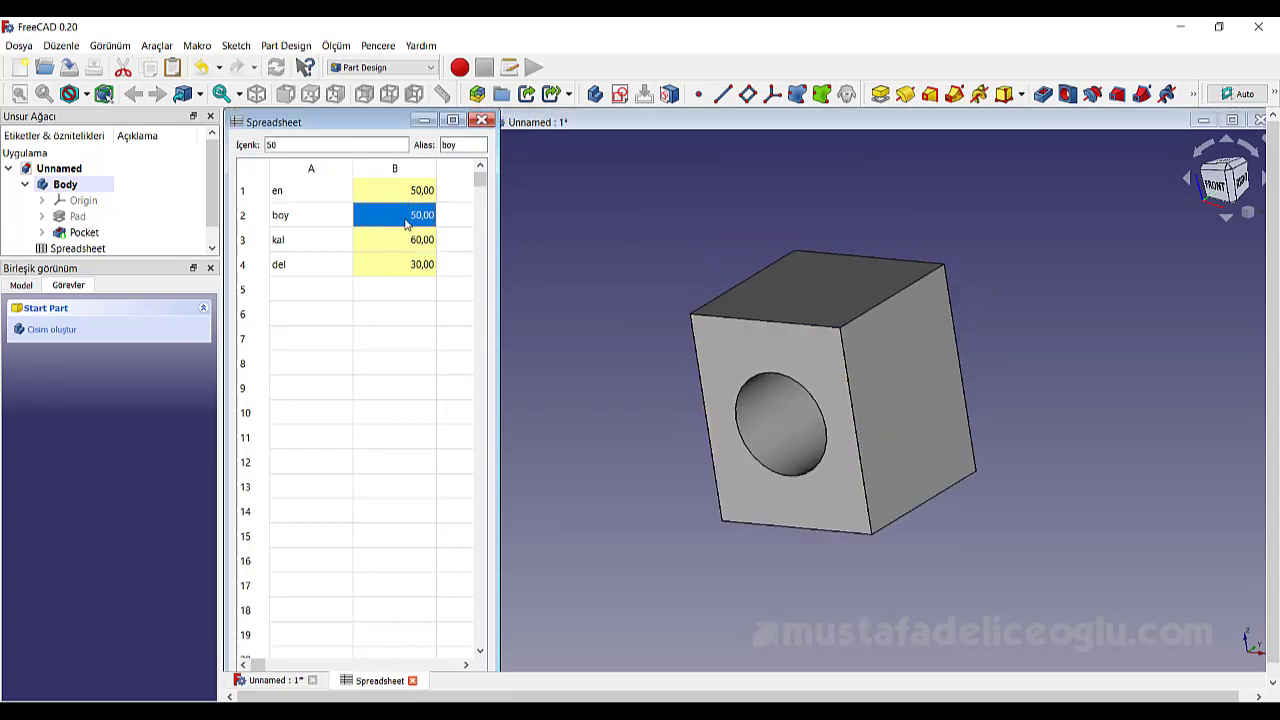
pyautogui.click(417, 243)
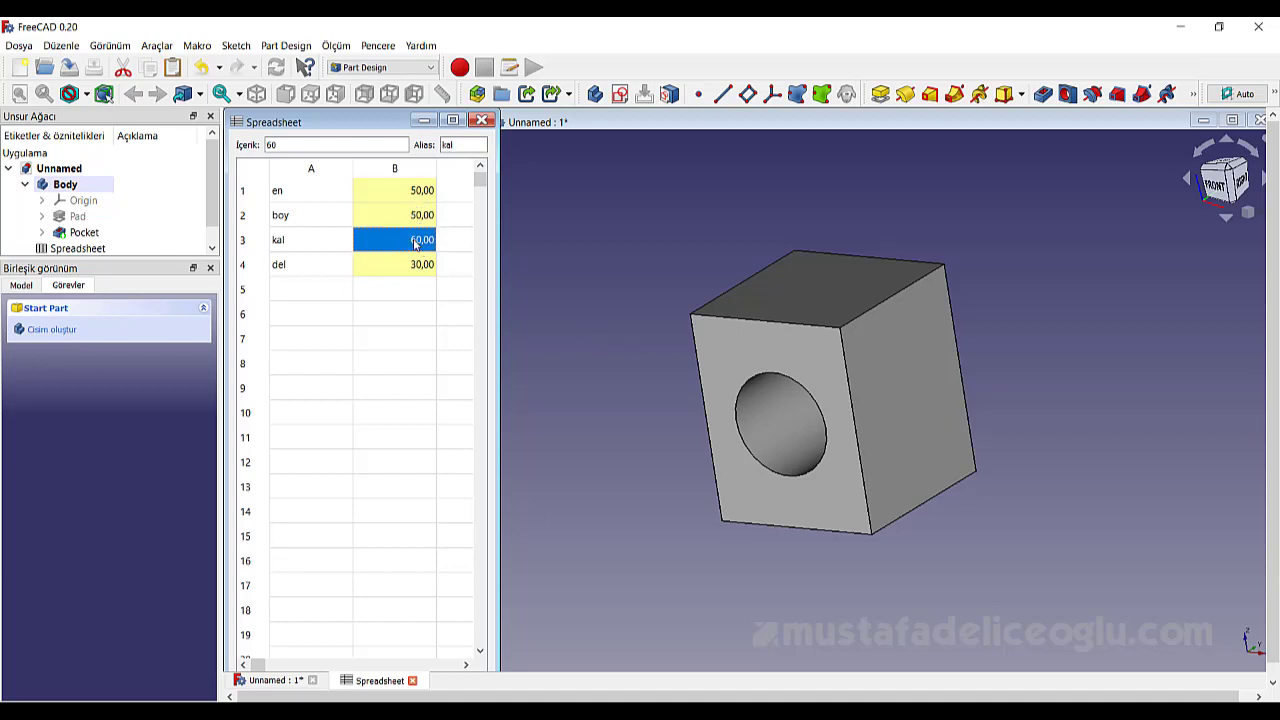
pyautogui.write('50')
pyautogui.press('Return')
pyautogui.click(1200, 422)
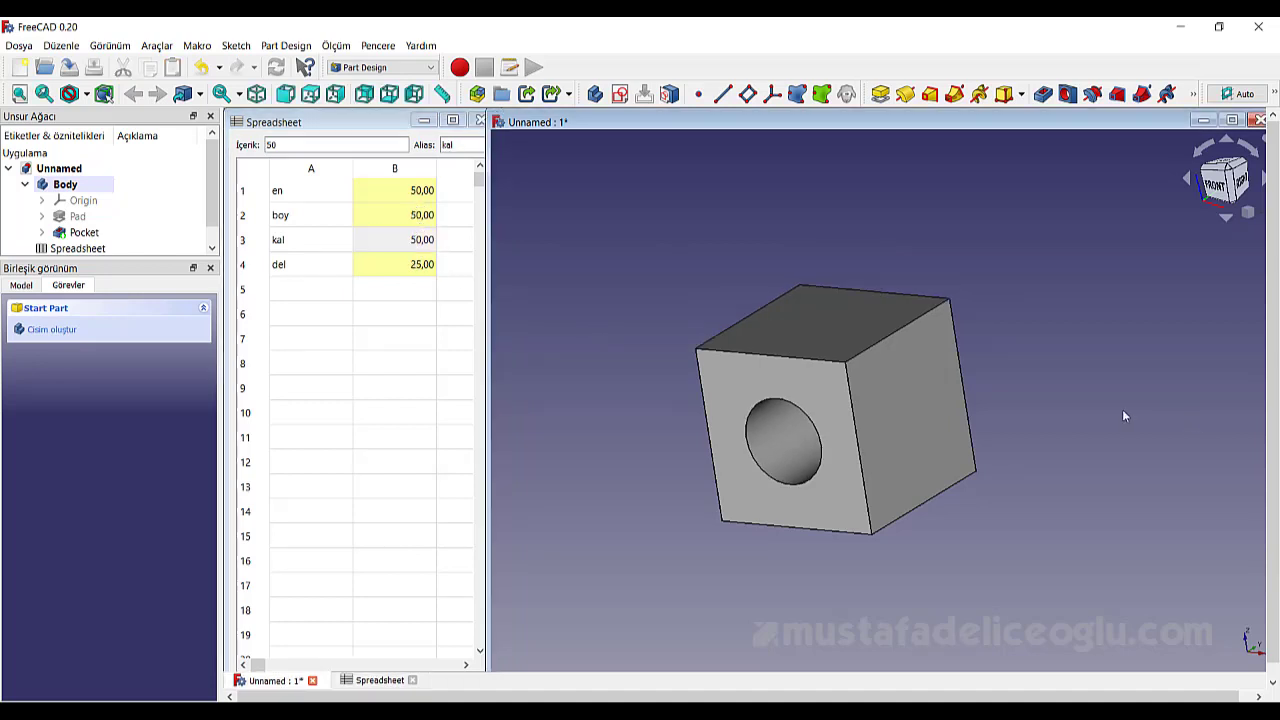
# Start a sketch on the cube's right face, referencing its right and top edges
pyautogui.click(890, 420)
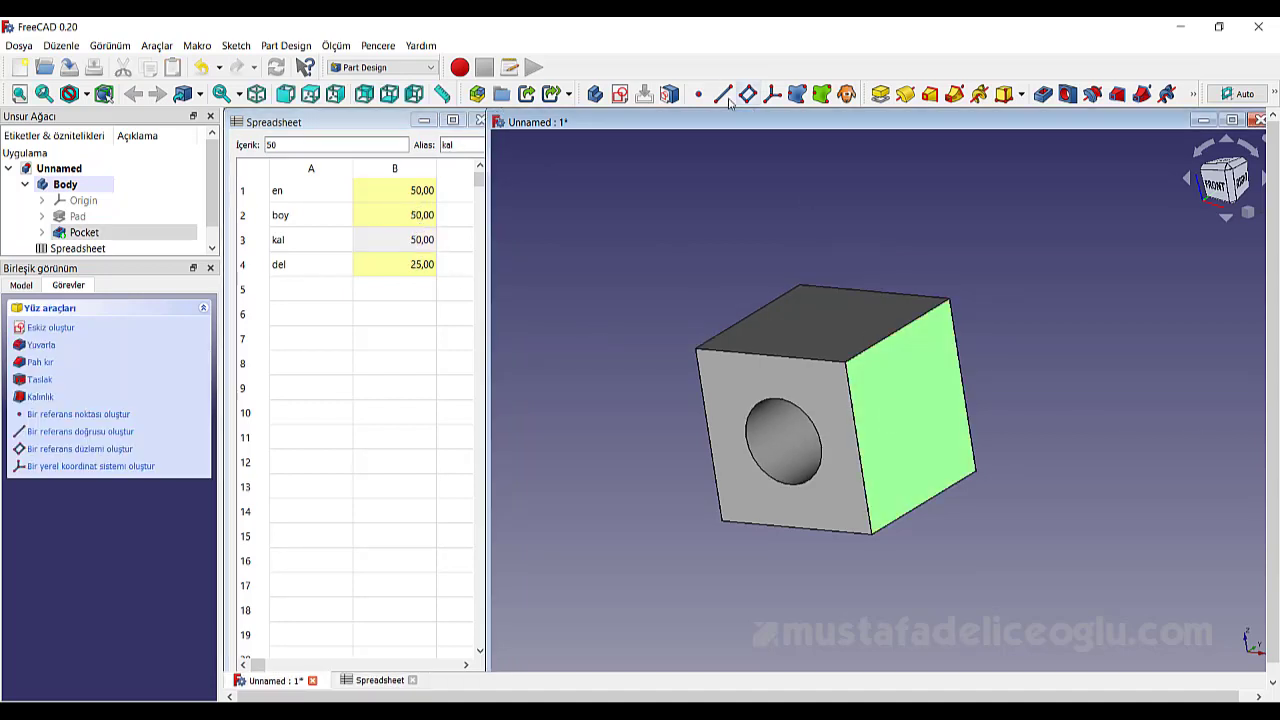
pyautogui.click(620, 94)
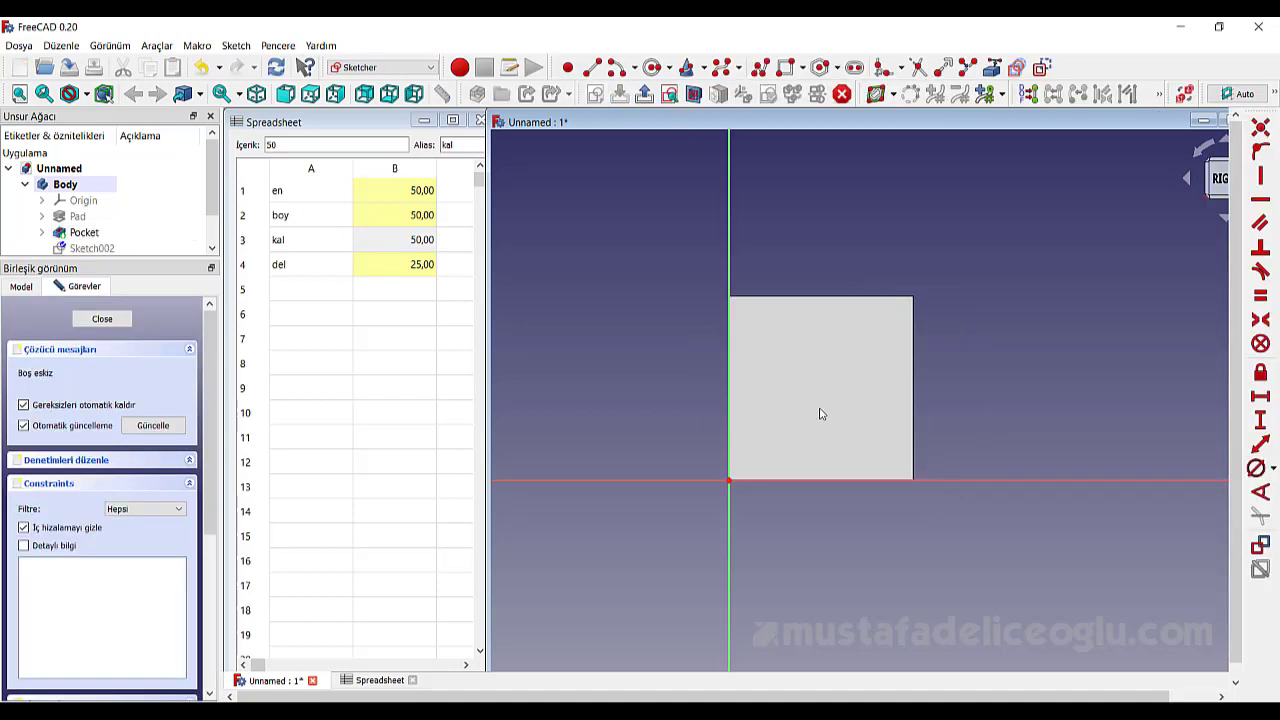
pyautogui.scroll(2, 821, 415)
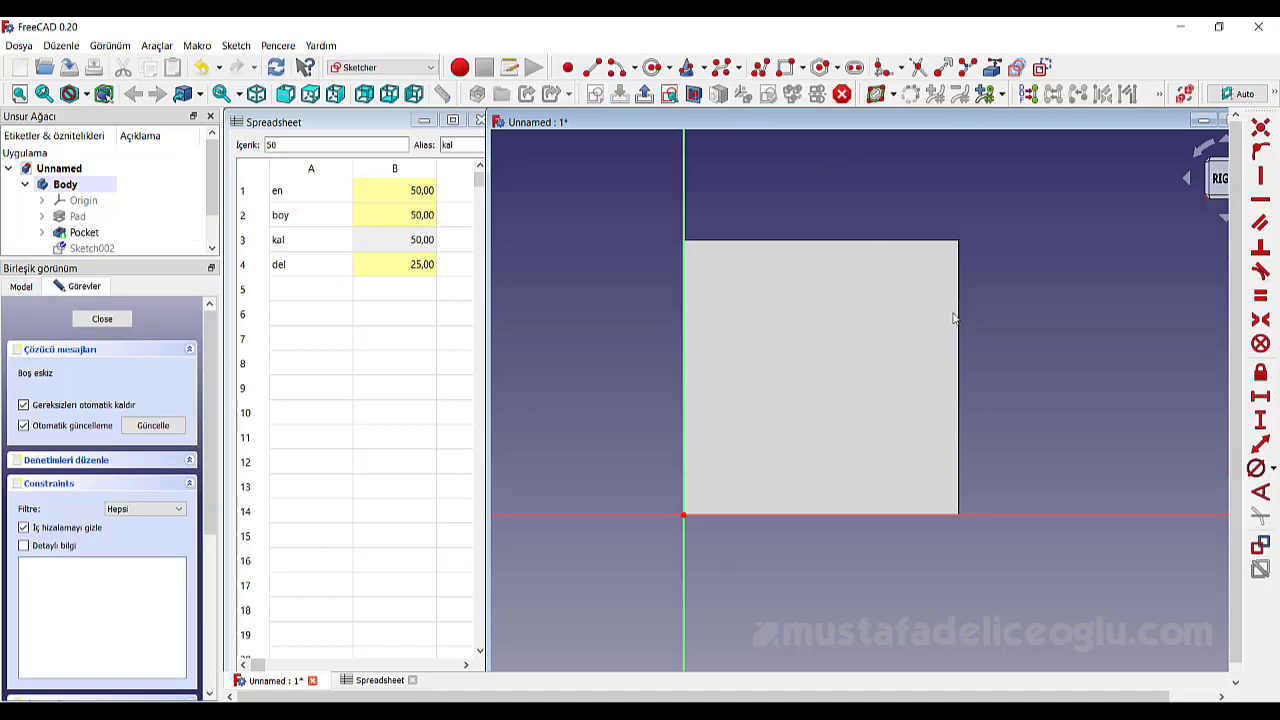
pyautogui.click(992, 67)
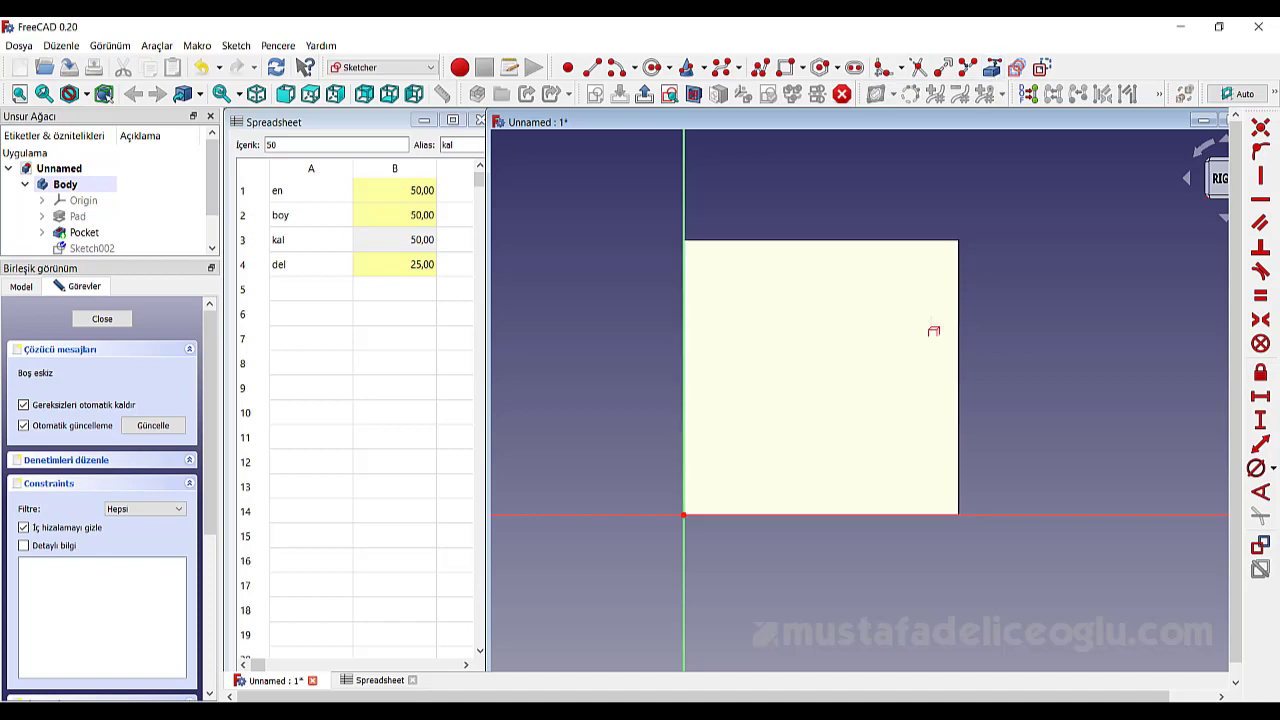
pyautogui.click(958, 311)
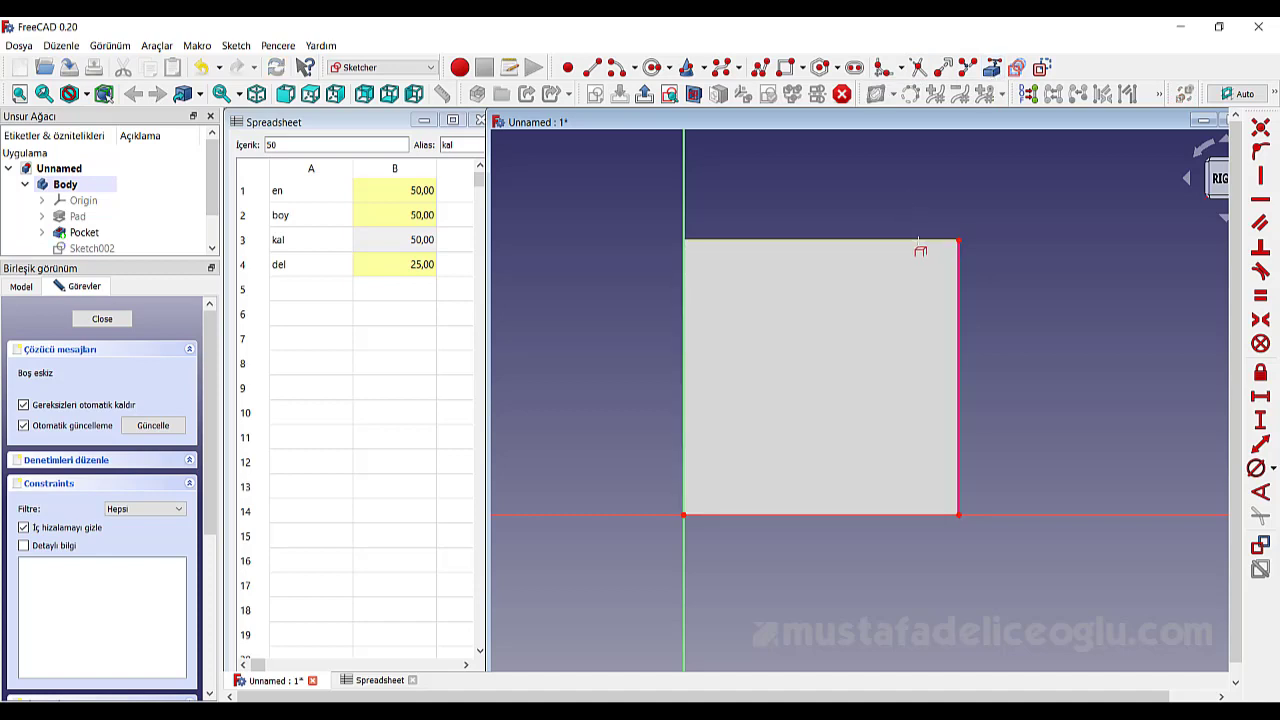
pyautogui.click(918, 240)
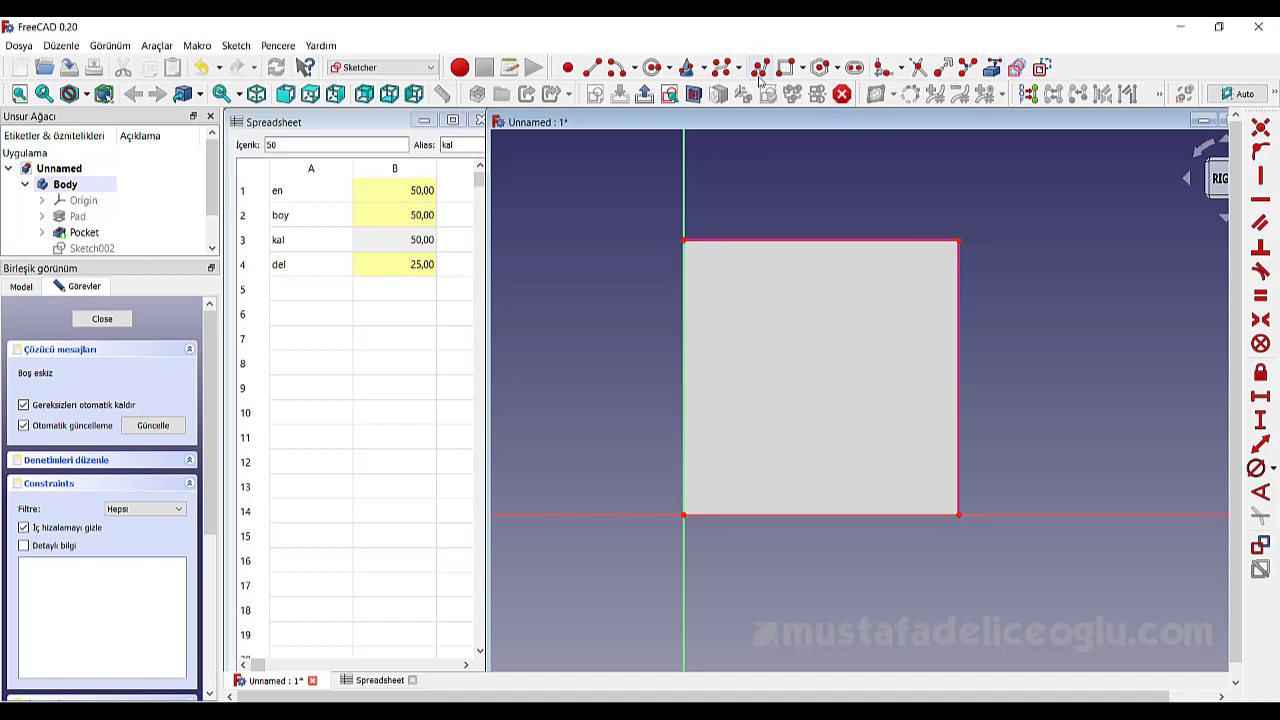
# Draw a circle and a top-left to bottom-right diagonal line inside the square
pyautogui.click(652, 67)
pyautogui.click(808, 357)
pyautogui.click(822, 288)
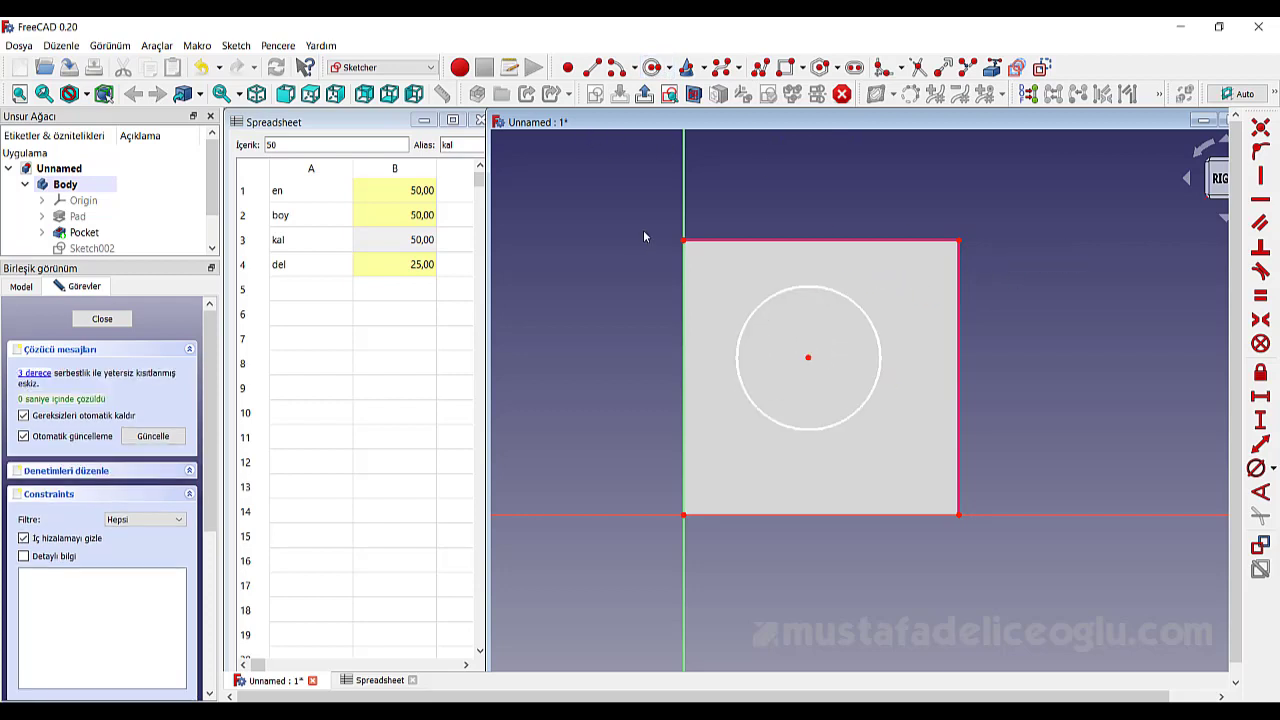
pyautogui.press('g')
pyautogui.press('l')
pyautogui.click(684, 241)
pyautogui.click(958, 515)
pyautogui.rightClick(970, 310)
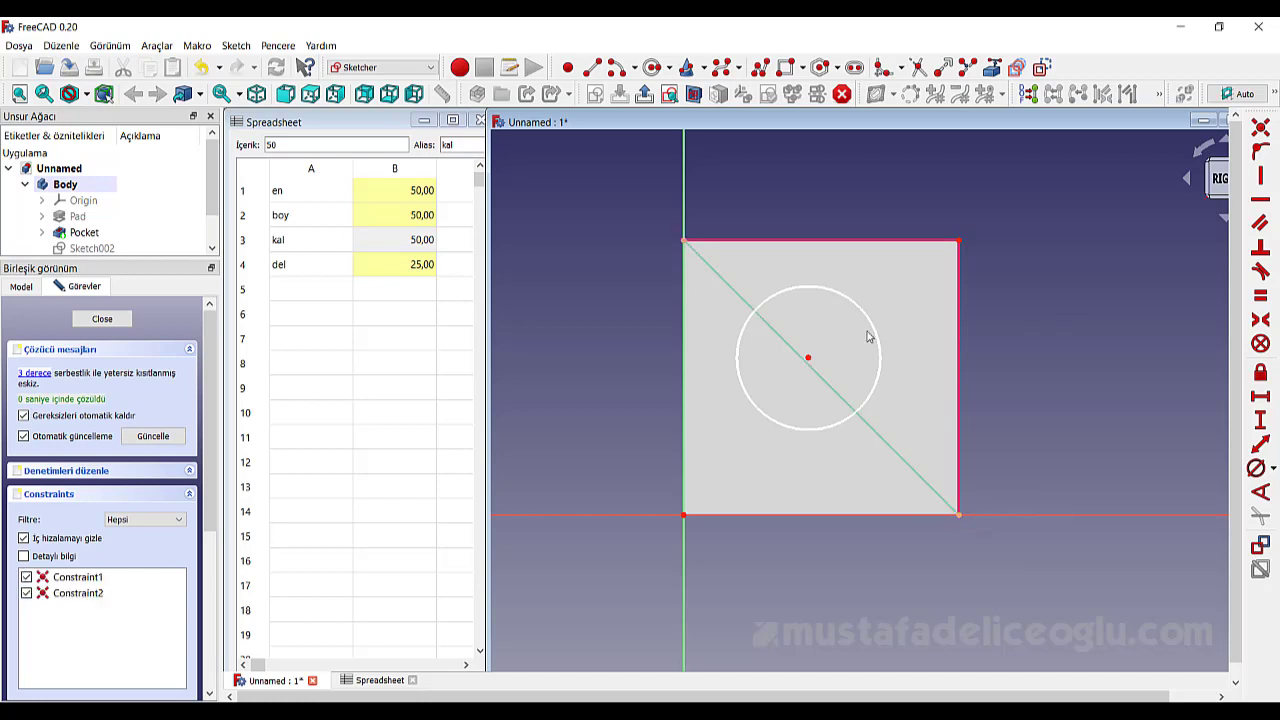
pyautogui.click(885, 442)
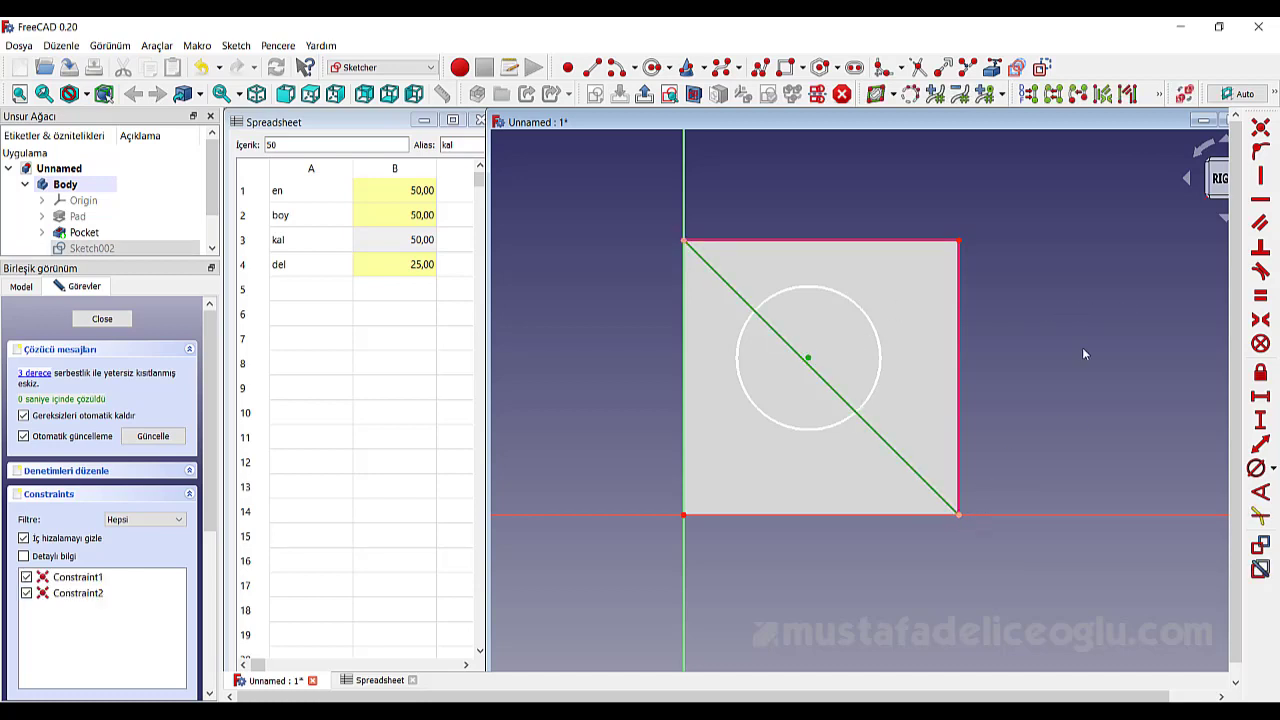
# Make the circle centre symmetric about the diagonal's ends and turn the diagonal into construction geometry
pyautogui.click(1260, 150)
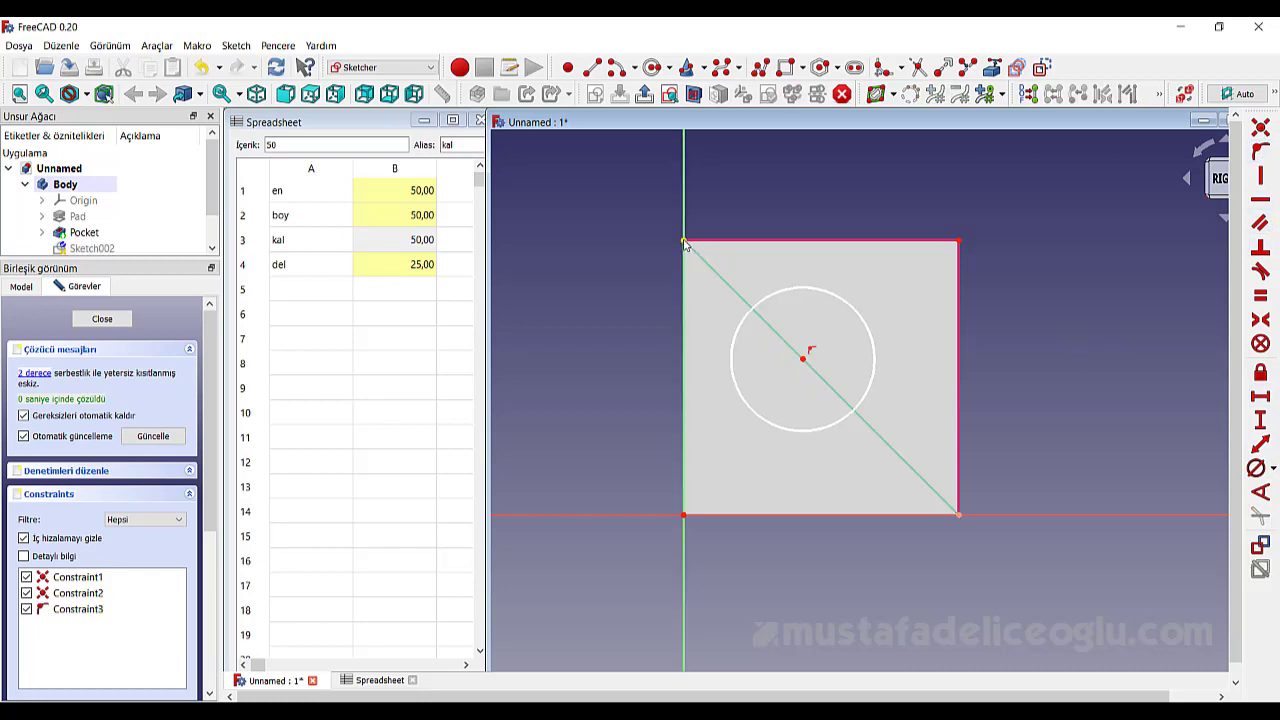
pyautogui.click(934, 490)
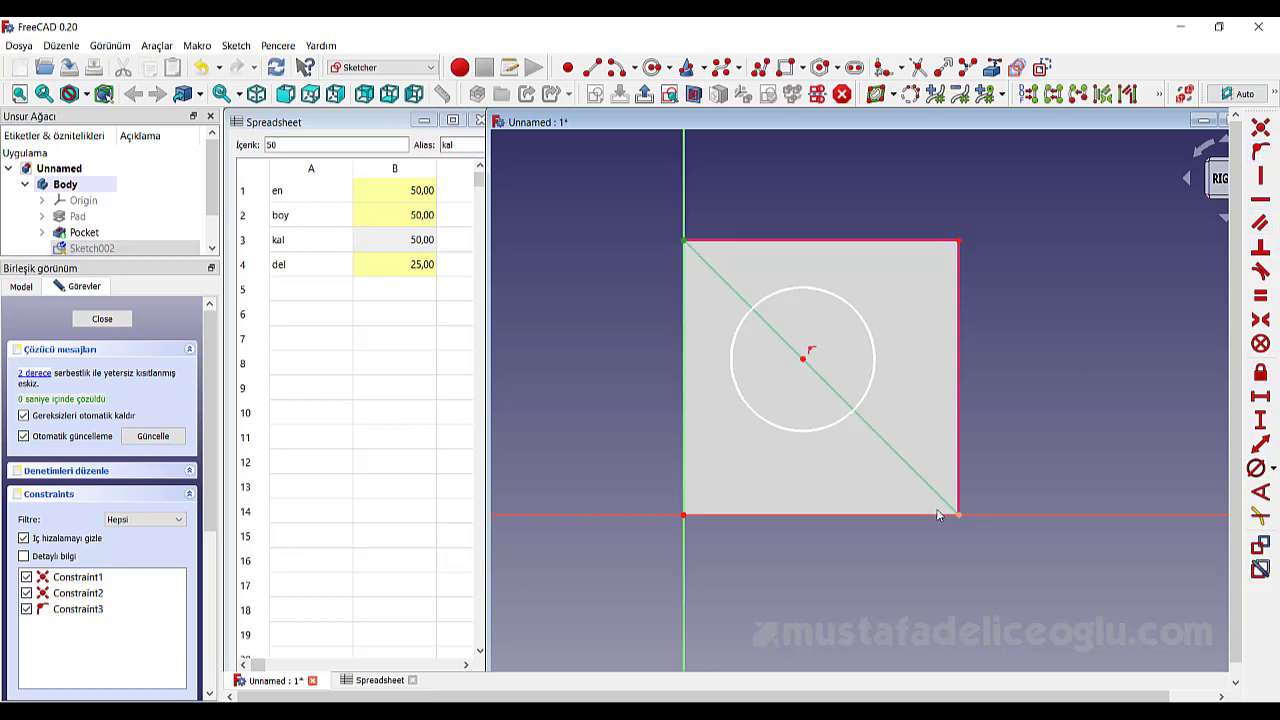
pyautogui.click(803, 358)
pyautogui.press('s')
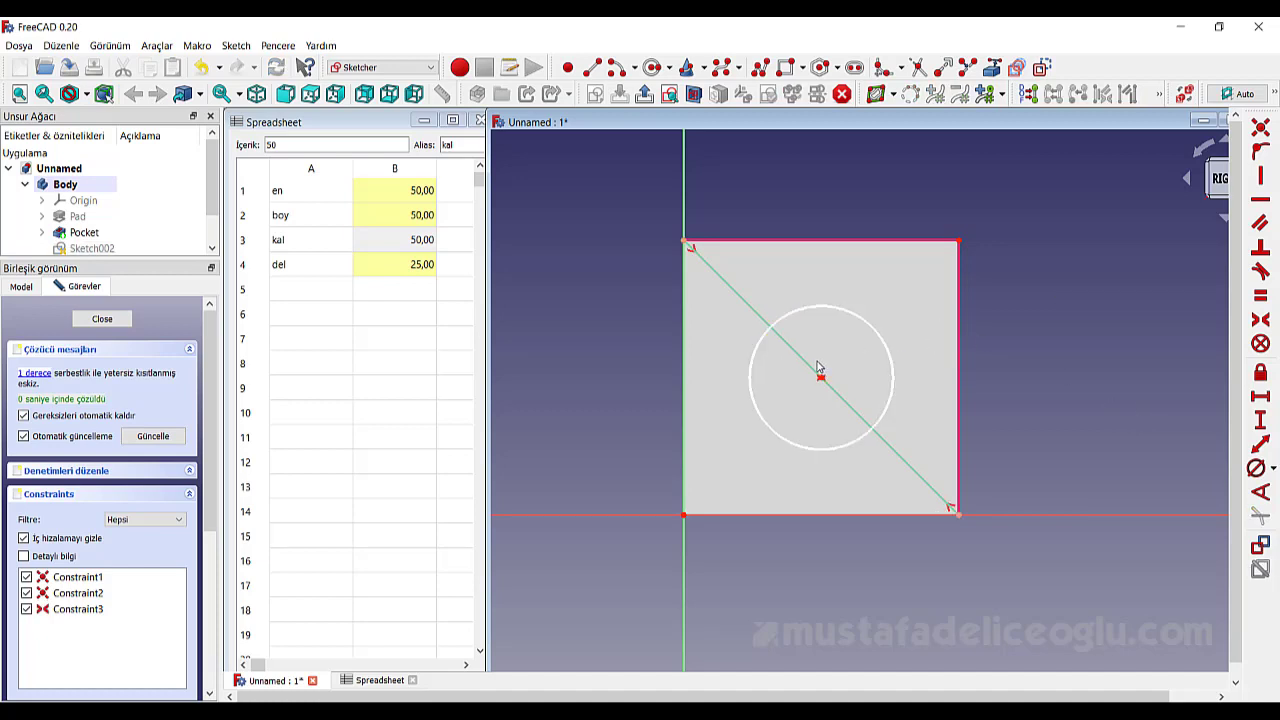
pyautogui.click(1043, 68)
# Constrain the circle's diameter with formula =Spreadsheet.del, giving 25 mm
pyautogui.click(886, 343)
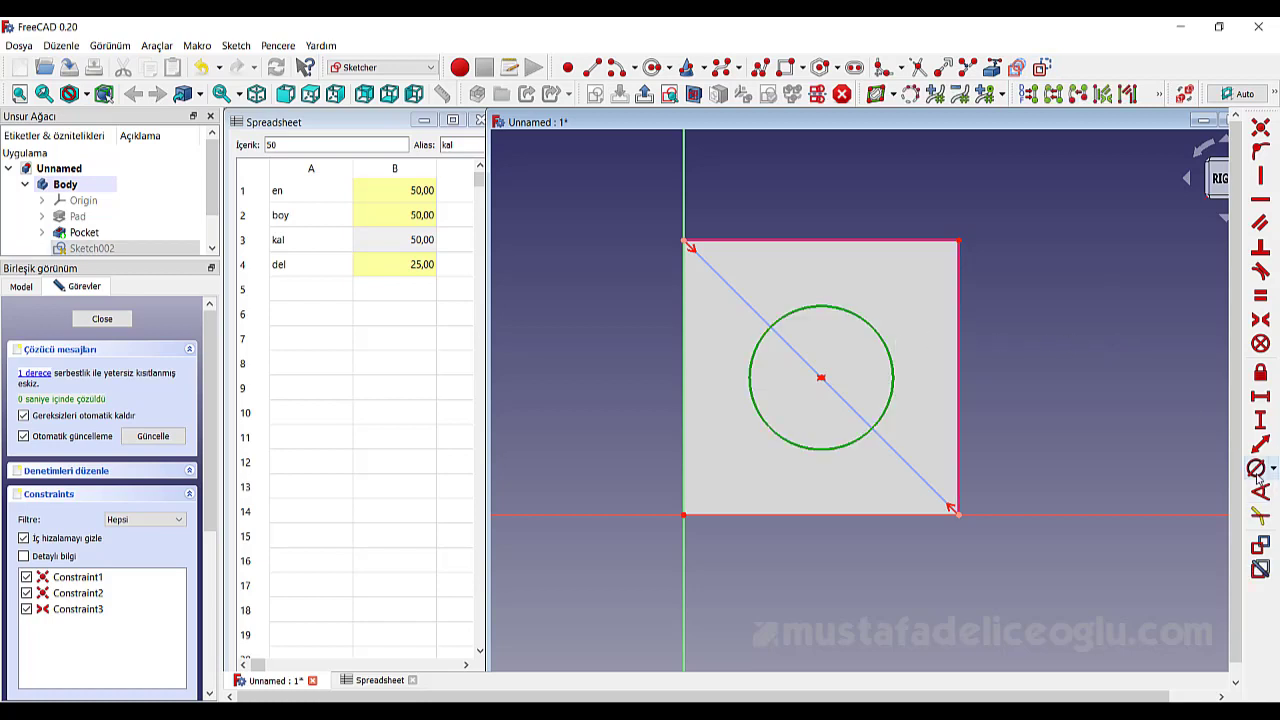
pyautogui.click(1260, 467)
pyautogui.write('=Spreadsheet.')
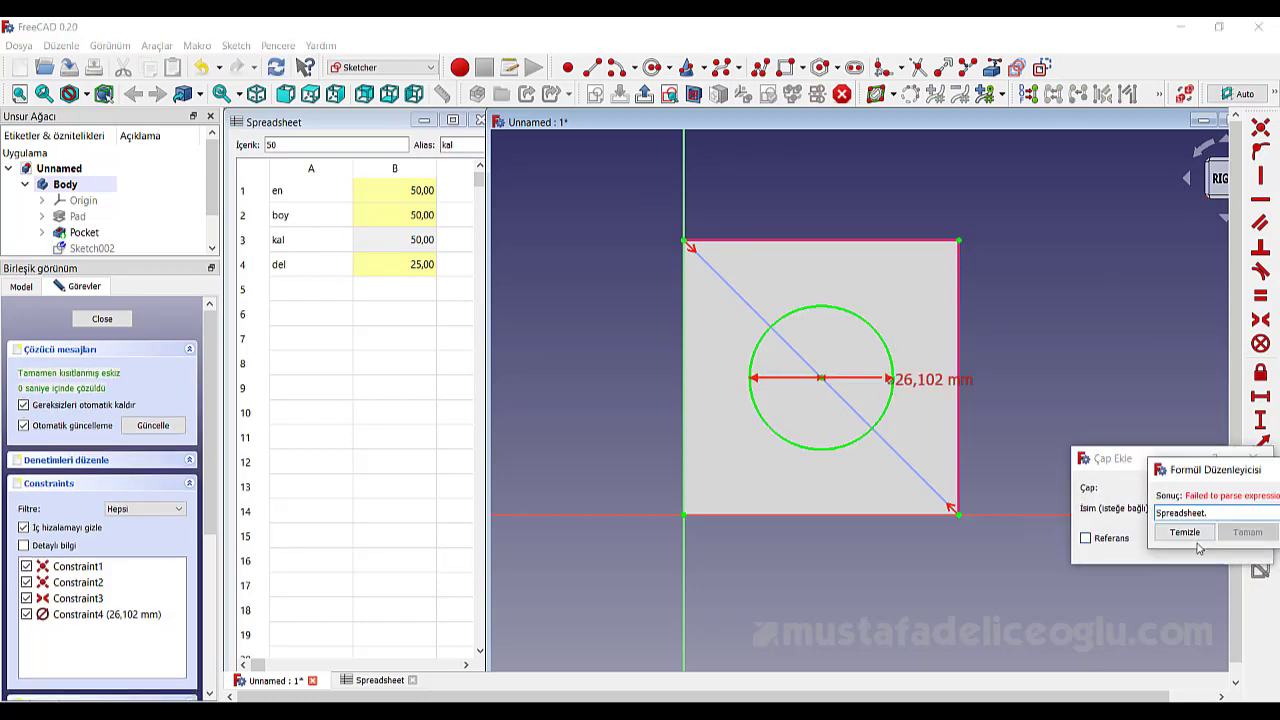
pyautogui.write('de')
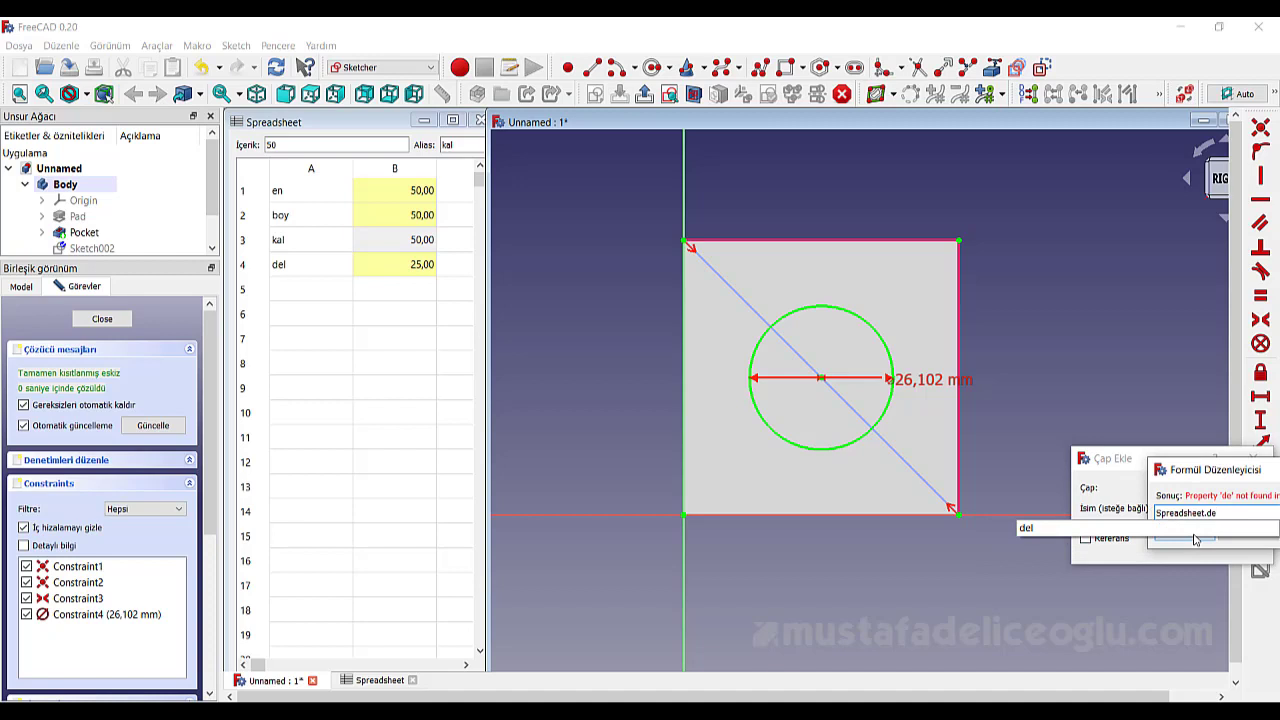
pyautogui.write('l')
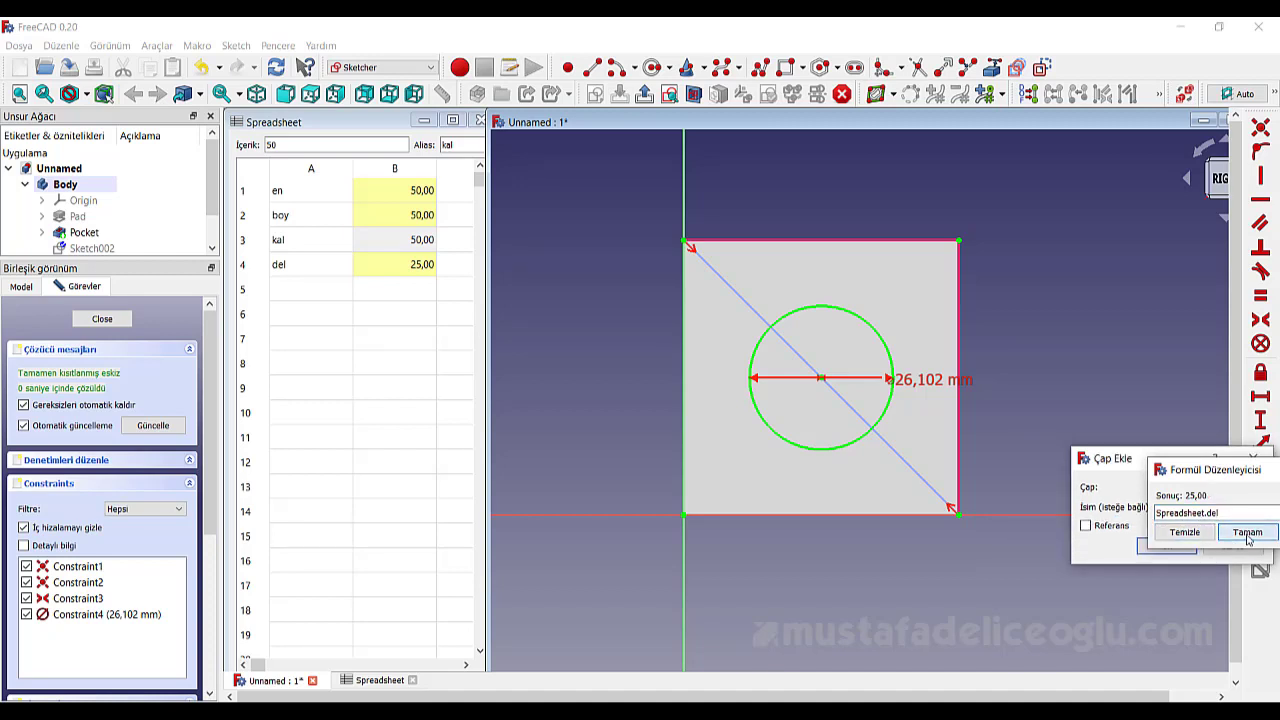
pyautogui.click(1247, 535)
pyautogui.click(1184, 545)
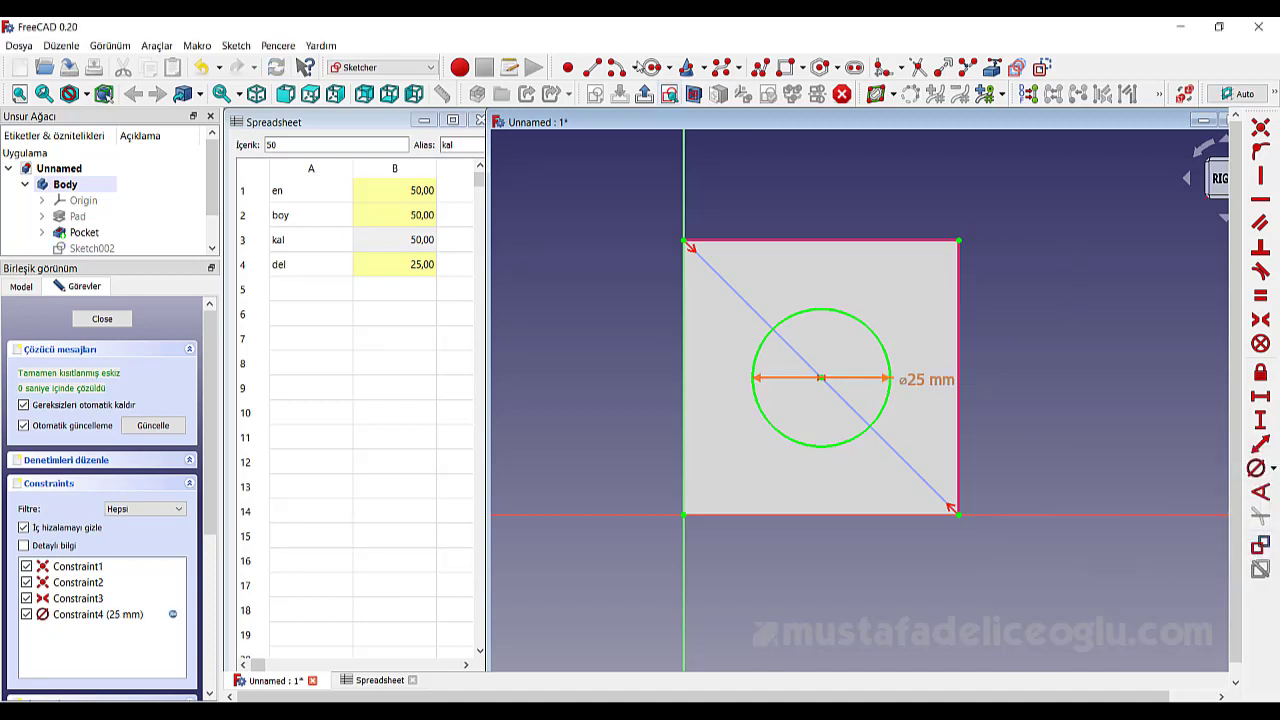
# Pocket Sketch002 Through all, cutting a second 25 mm hole across the cube
pyautogui.click(644, 93)
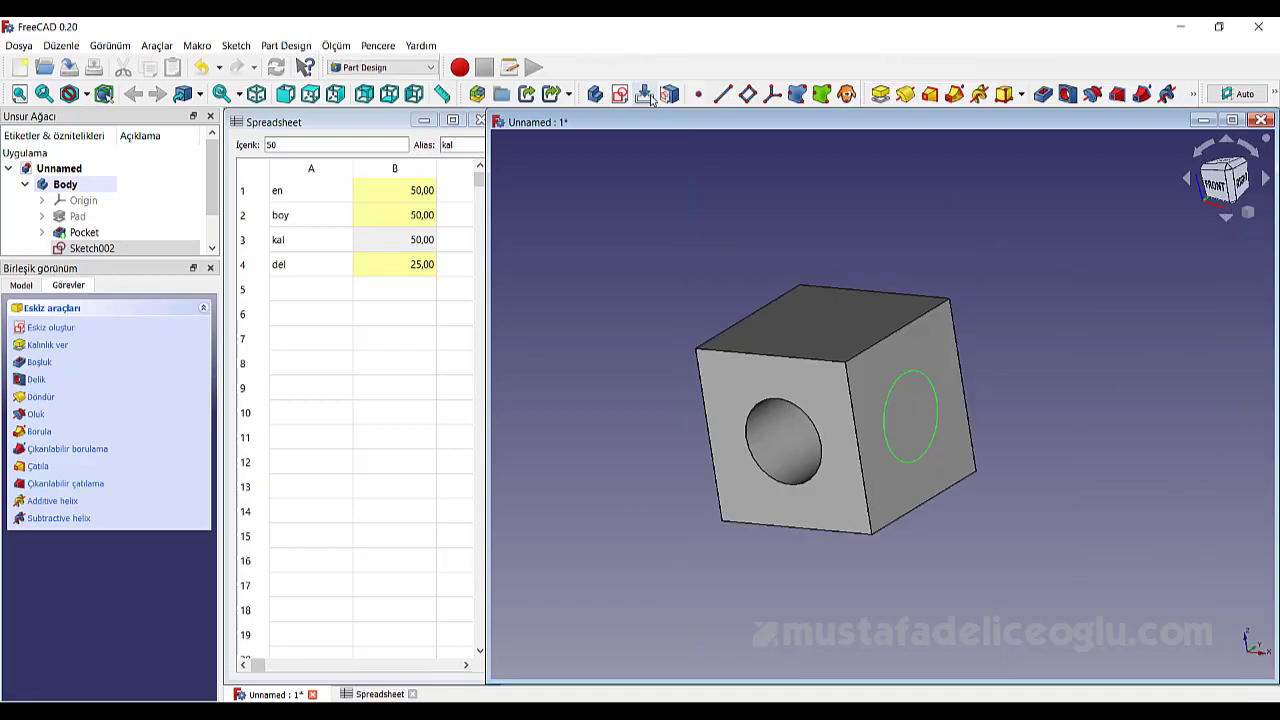
pyautogui.click(1043, 94)
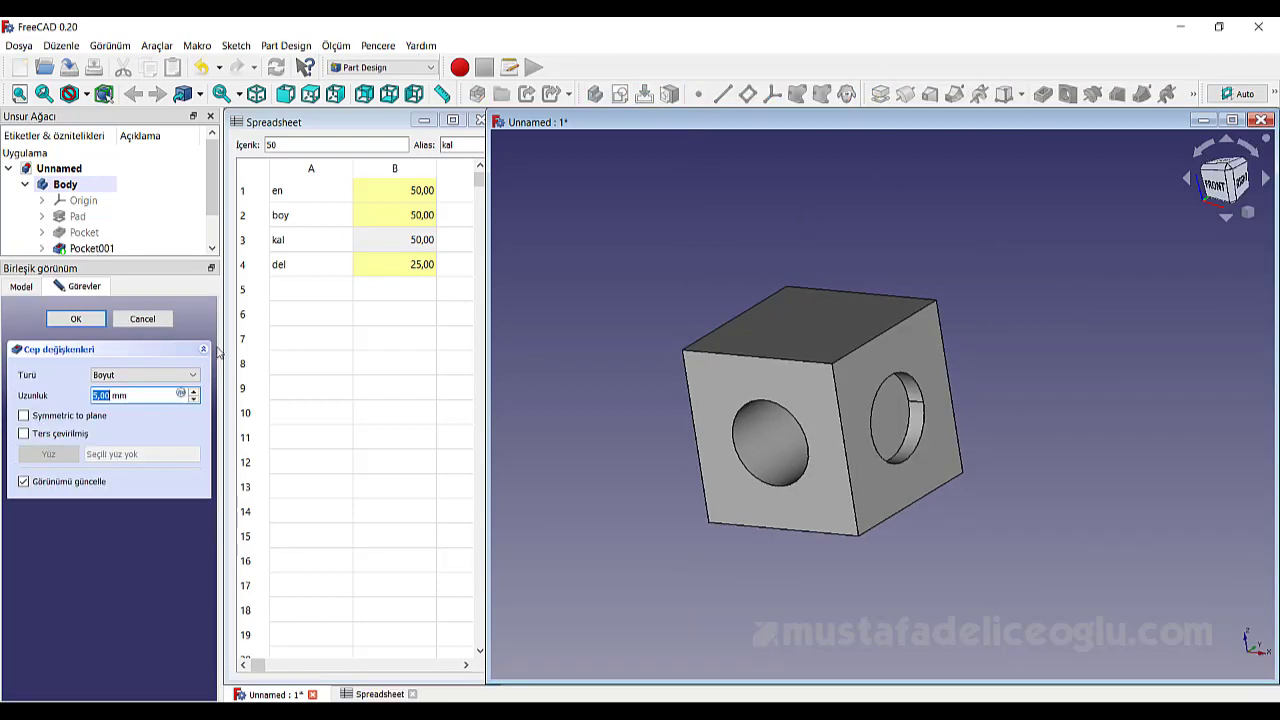
pyautogui.click(130, 376)
pyautogui.click(130, 389)
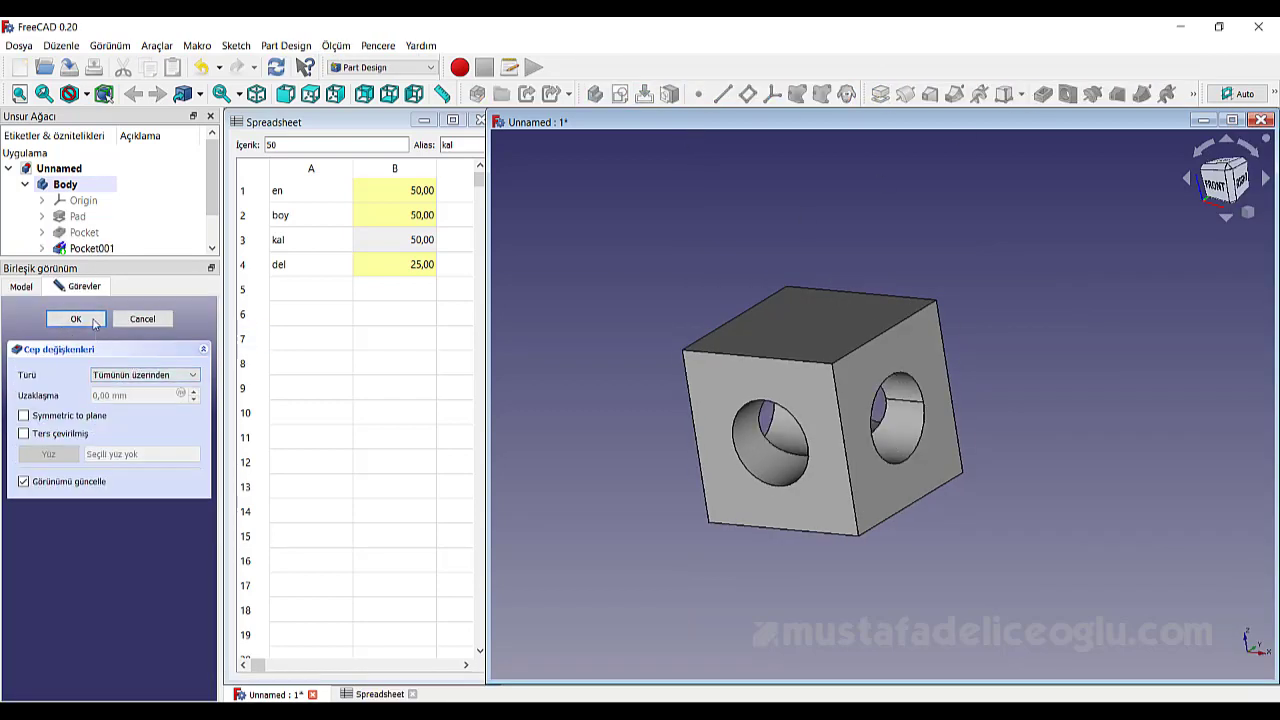
pyautogui.click(75, 318)
pyautogui.moveTo(788, 384)
pyautogui.mouseDown(button='middle')
pyautogui.moveTo(809, 342)
pyautogui.moveTo(903, 397)
pyautogui.moveTo(774, 369)
pyautogui.moveTo(808, 407)
pyautogui.moveTo(783, 351)
pyautogui.moveTo(783, 380)
pyautogui.mouseUp(button='middle')
# Enter radyus in A5 and 5 in B5, and alias B5 as radyus
pyautogui.scroll(-2, 557, 384)
pyautogui.click(398, 292)
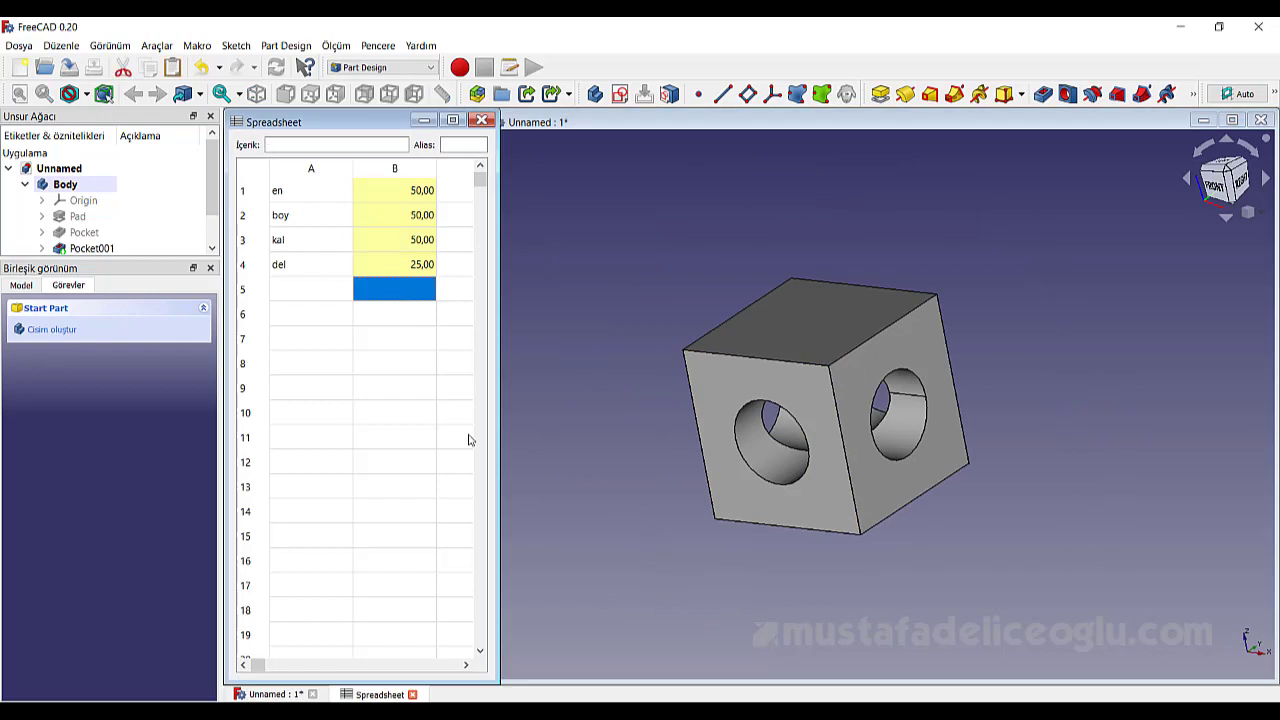
pyautogui.click(796, 239)
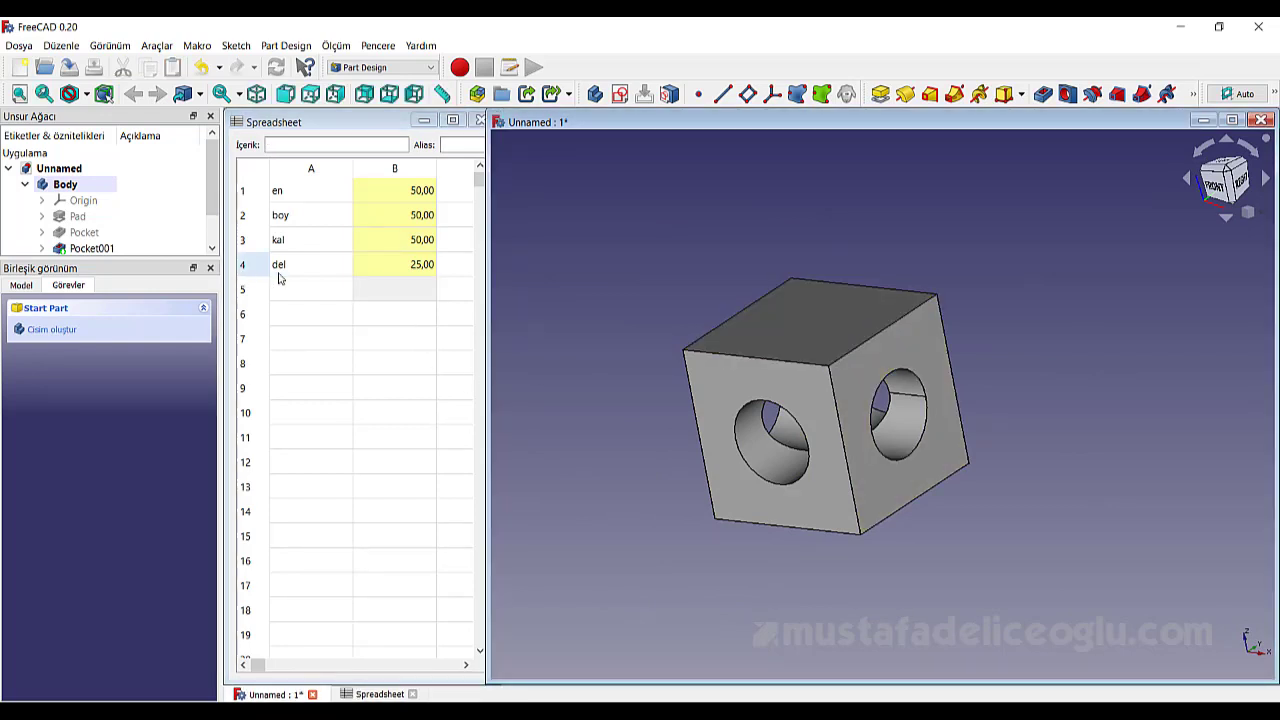
pyautogui.click(323, 290)
pyautogui.write('ra')
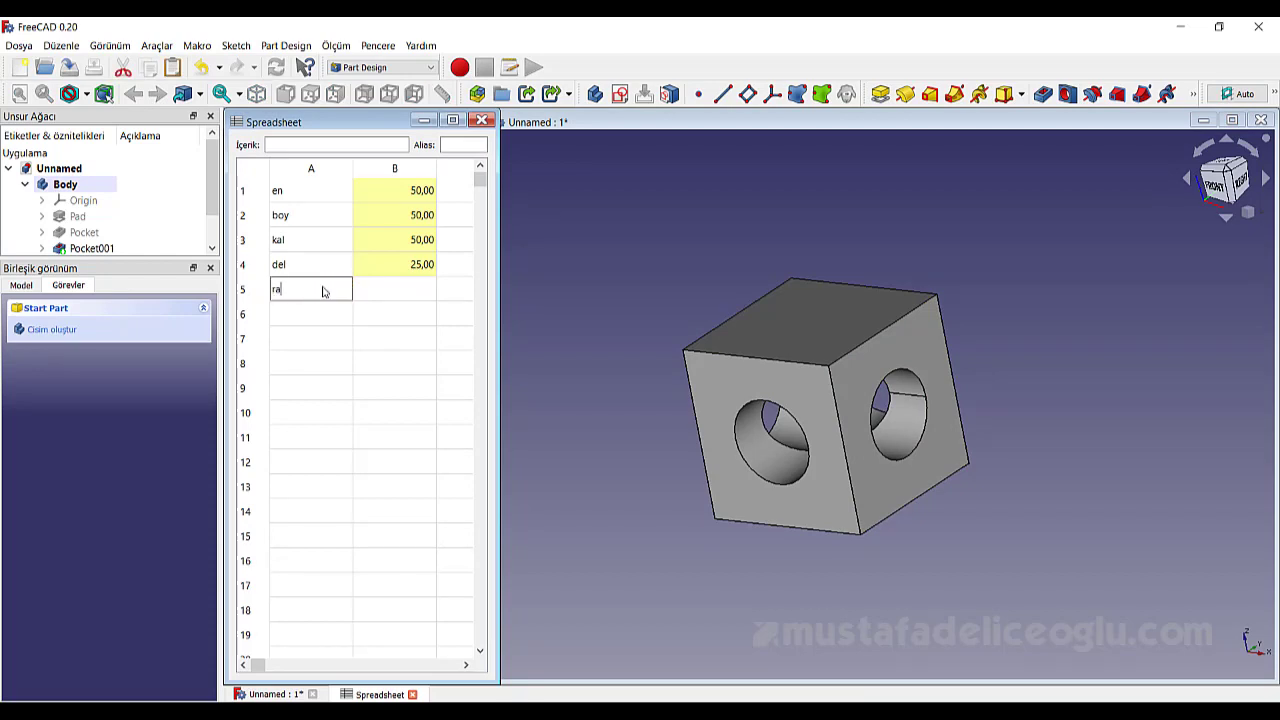
pyautogui.write('dyus')
pyautogui.press('Tab')
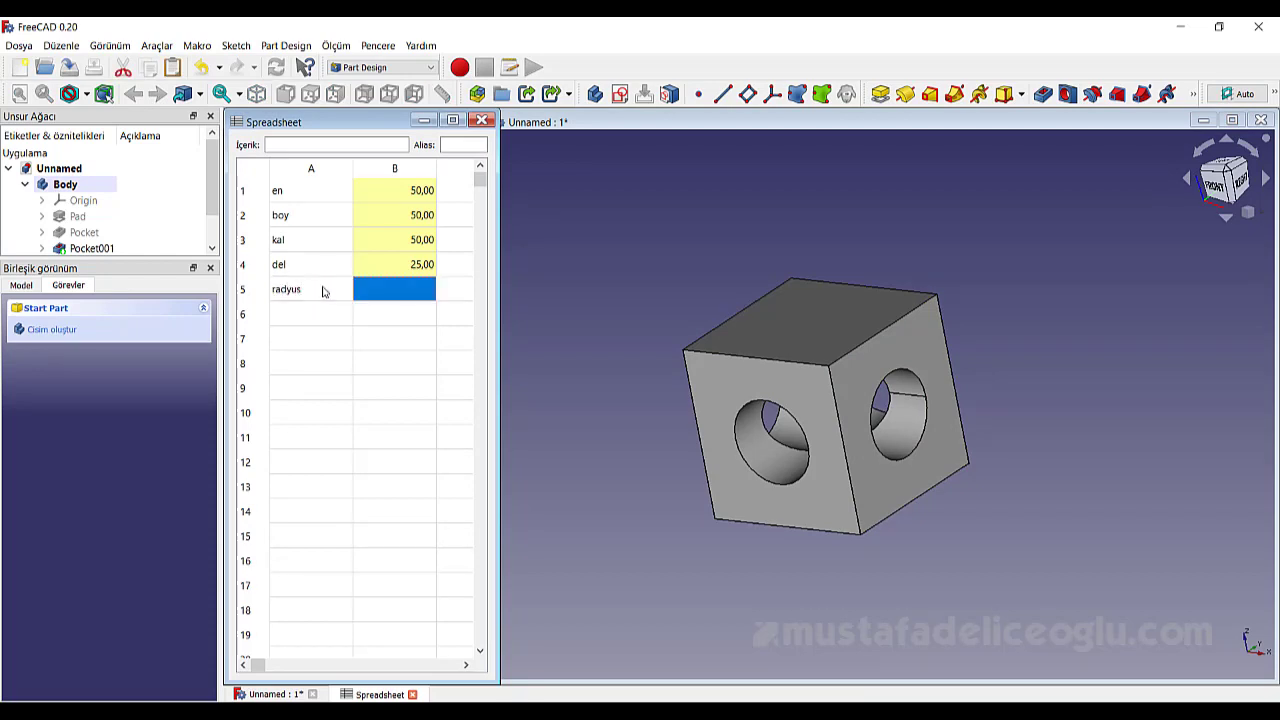
pyautogui.write('5')
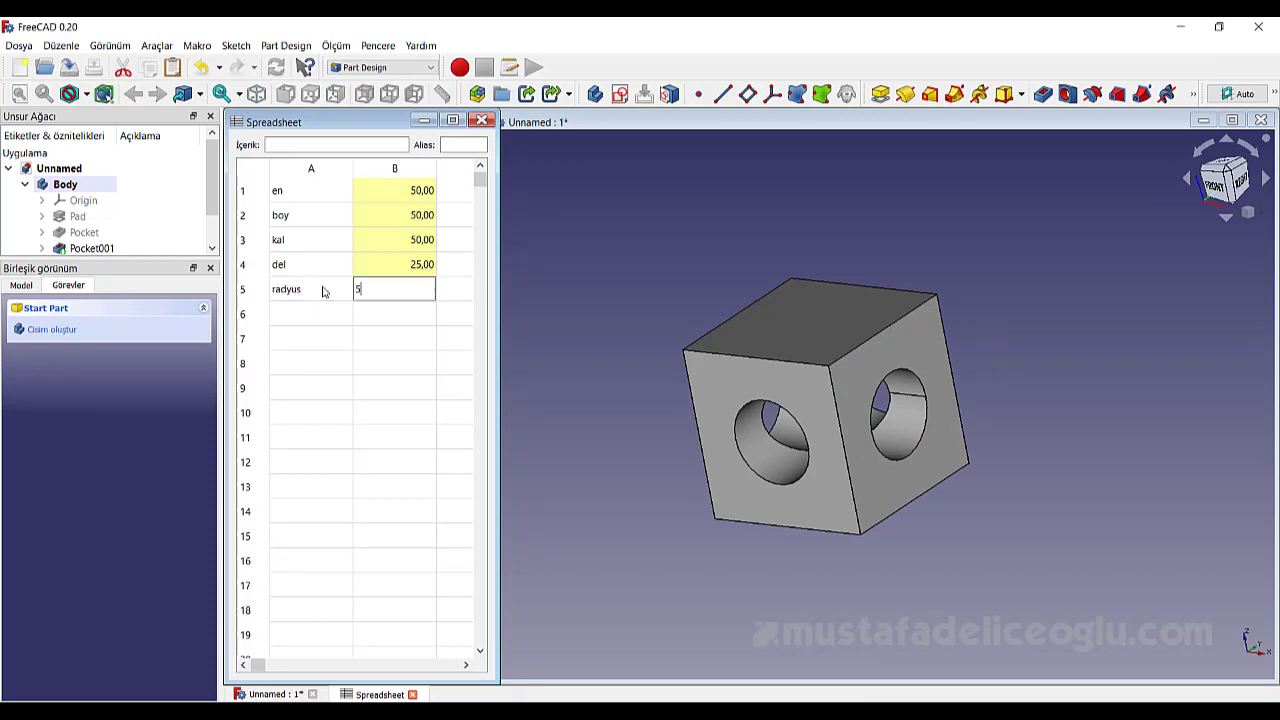
pyautogui.press('Tab')
pyautogui.click(351, 295)
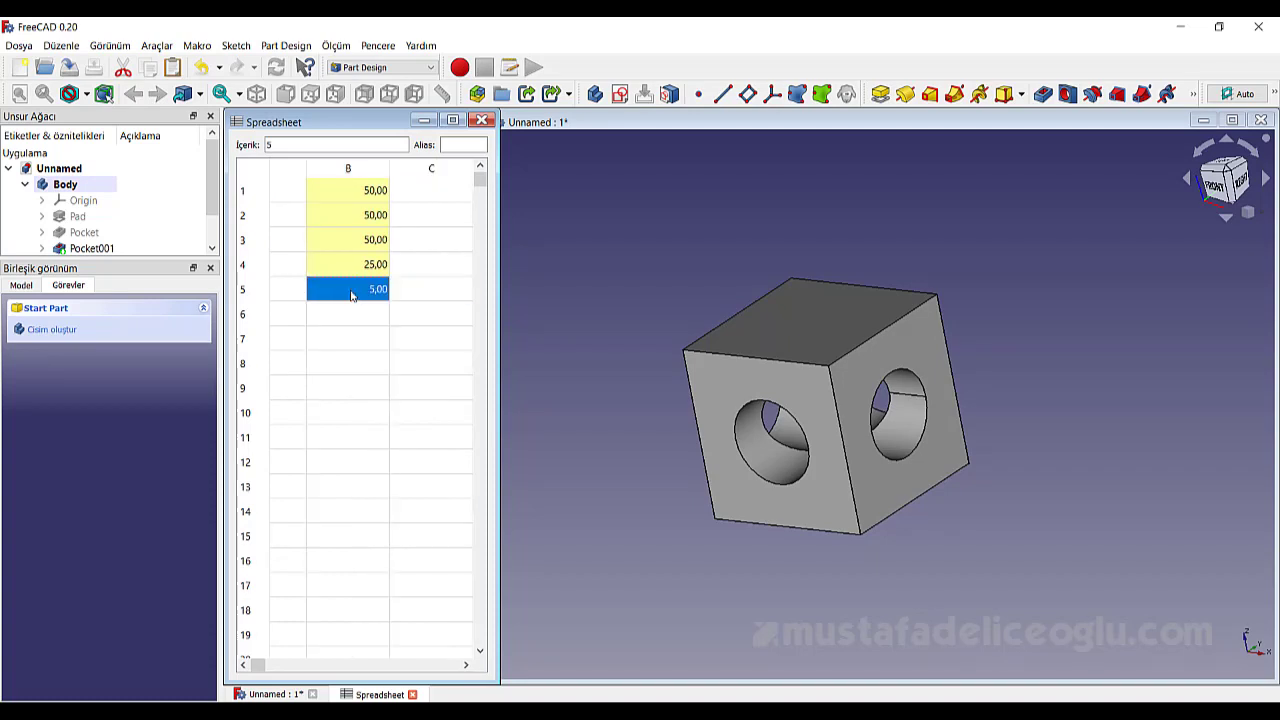
pyautogui.click(474, 145)
pyautogui.write('radyus')
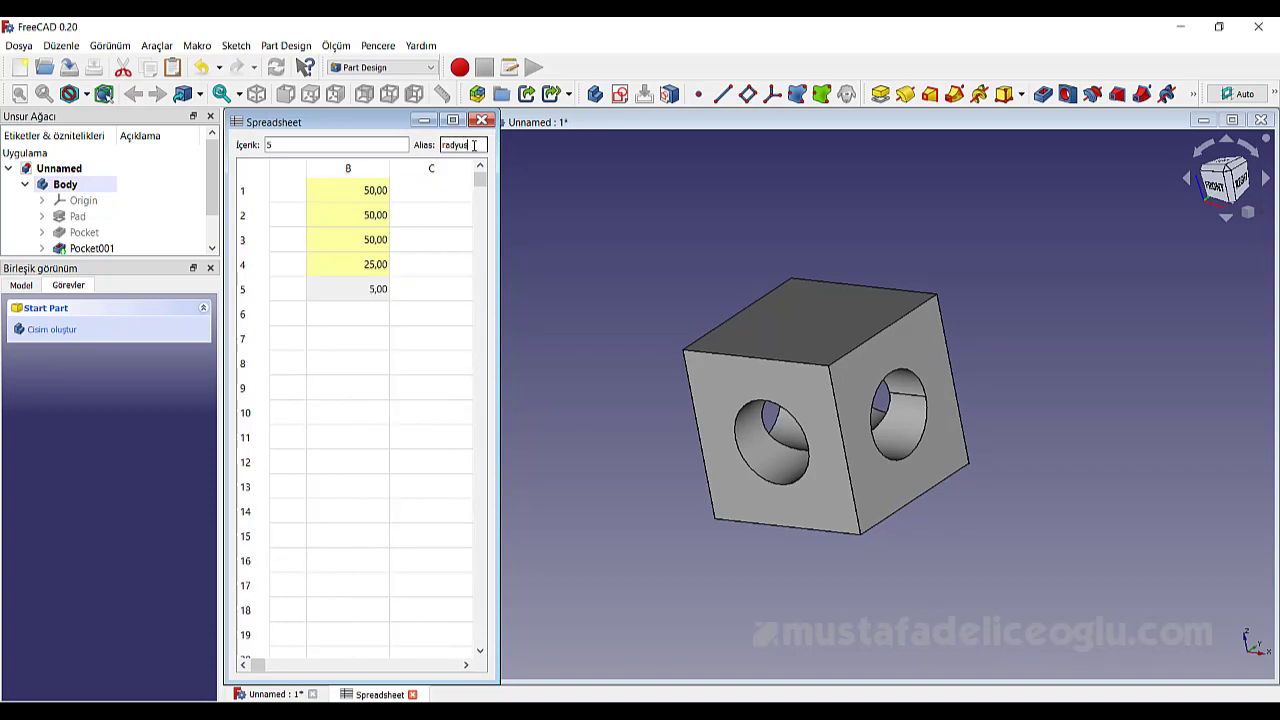
pyautogui.press('Return')
pyautogui.click(370, 345)
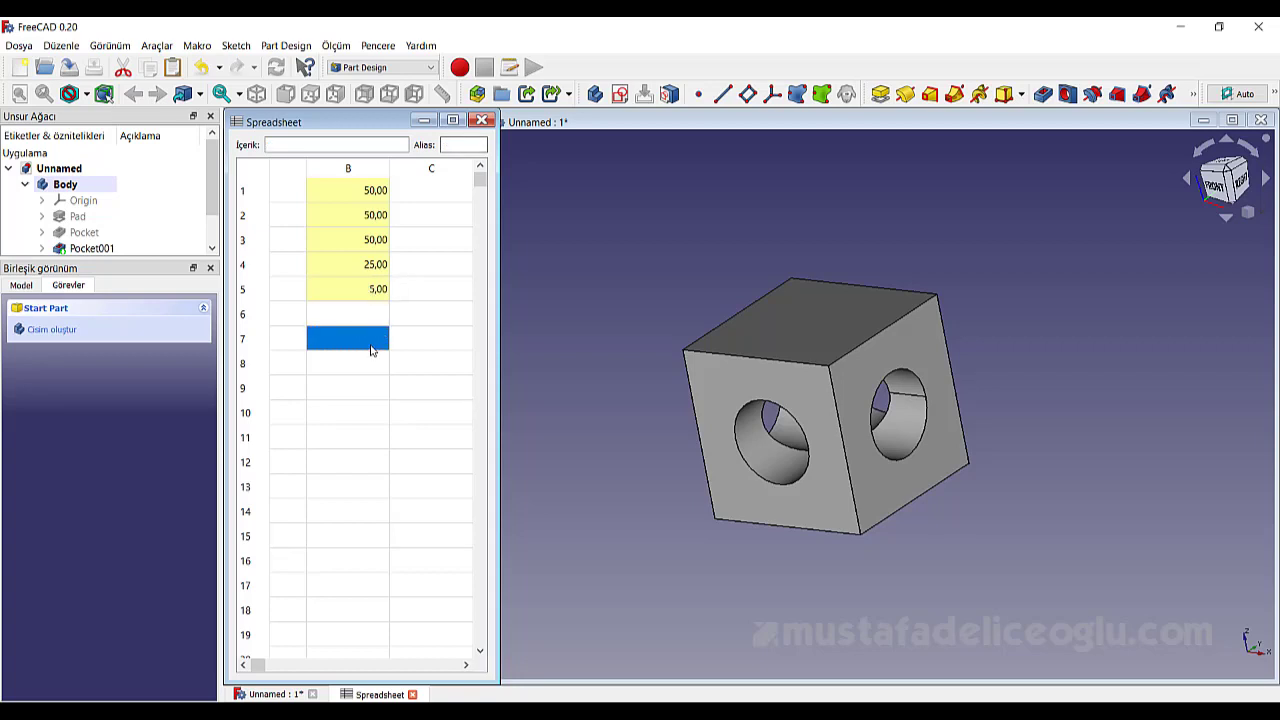
pyautogui.click(1026, 272)
# Select the cube's top-right edge and apply a Fillet to it
pyautogui.click(887, 326)
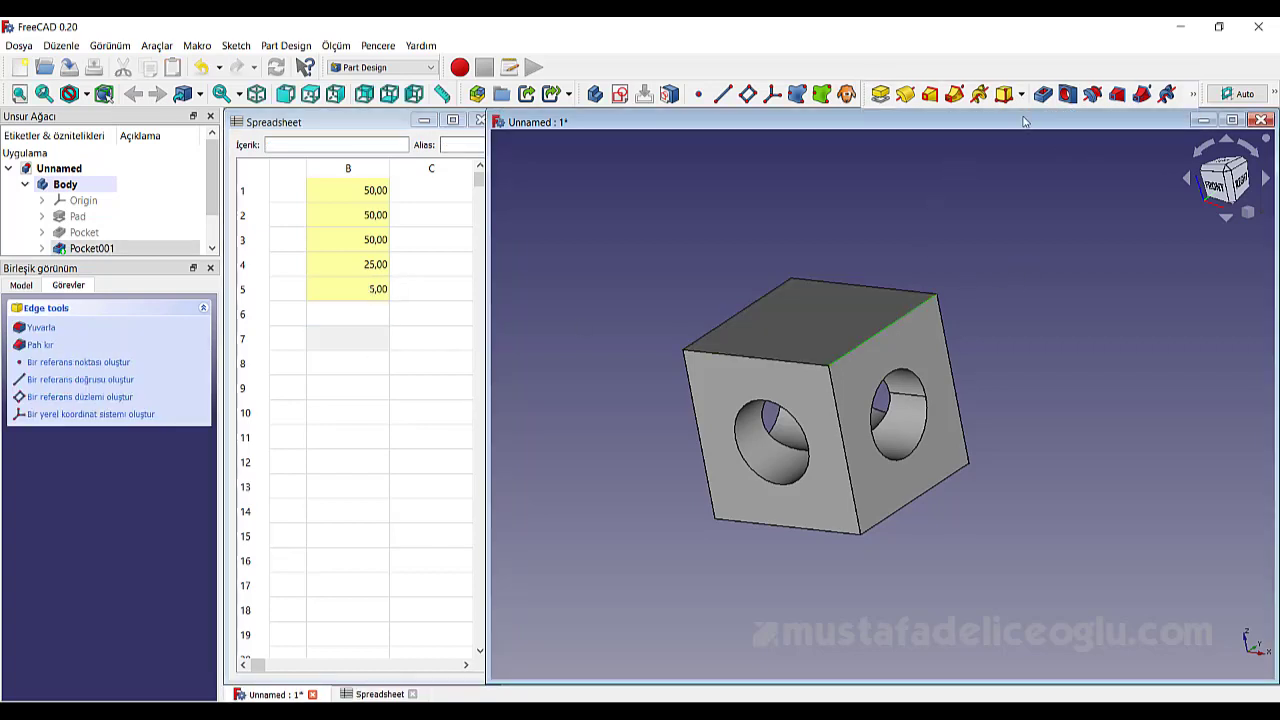
pyautogui.click(1193, 93)
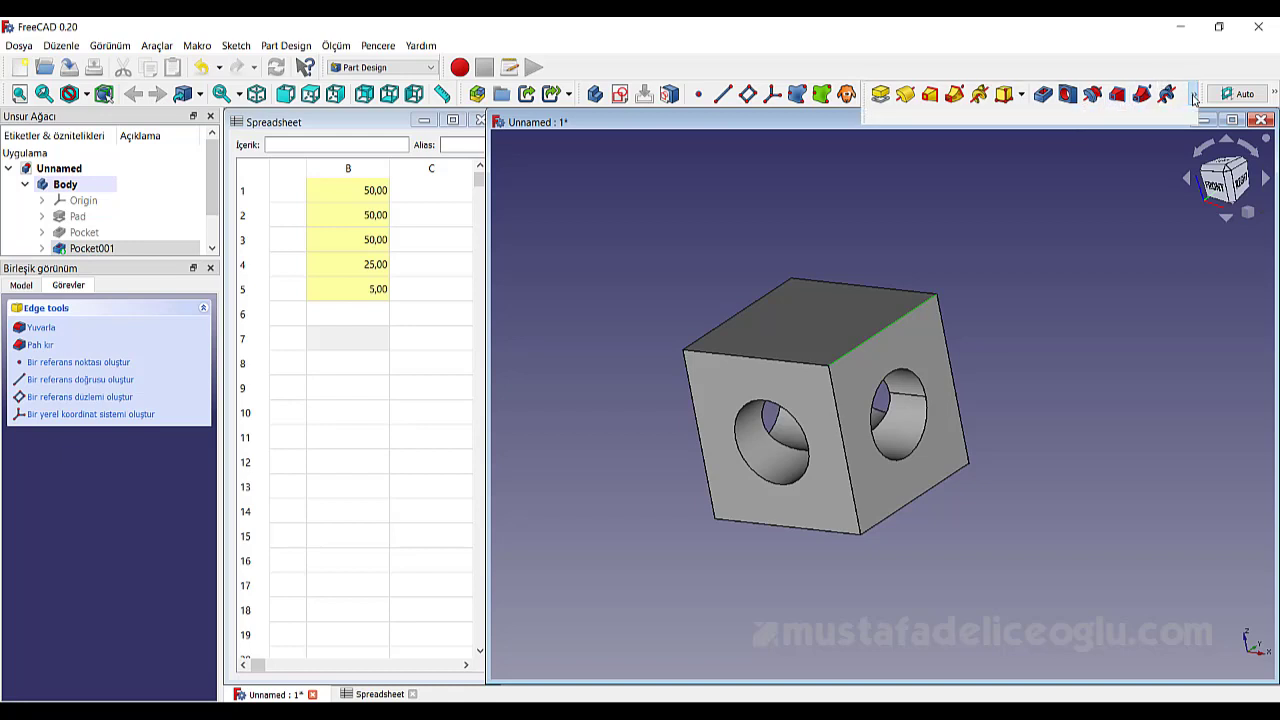
pyautogui.click(1013, 217)
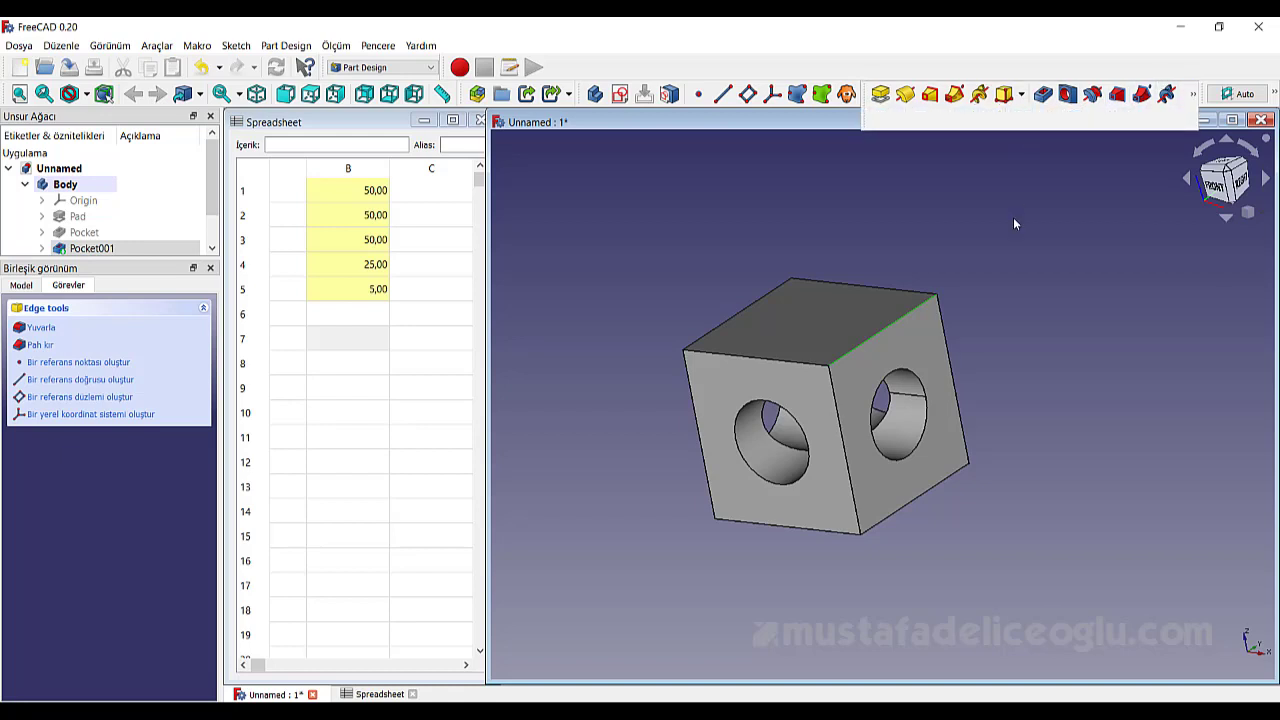
pyautogui.click(867, 344)
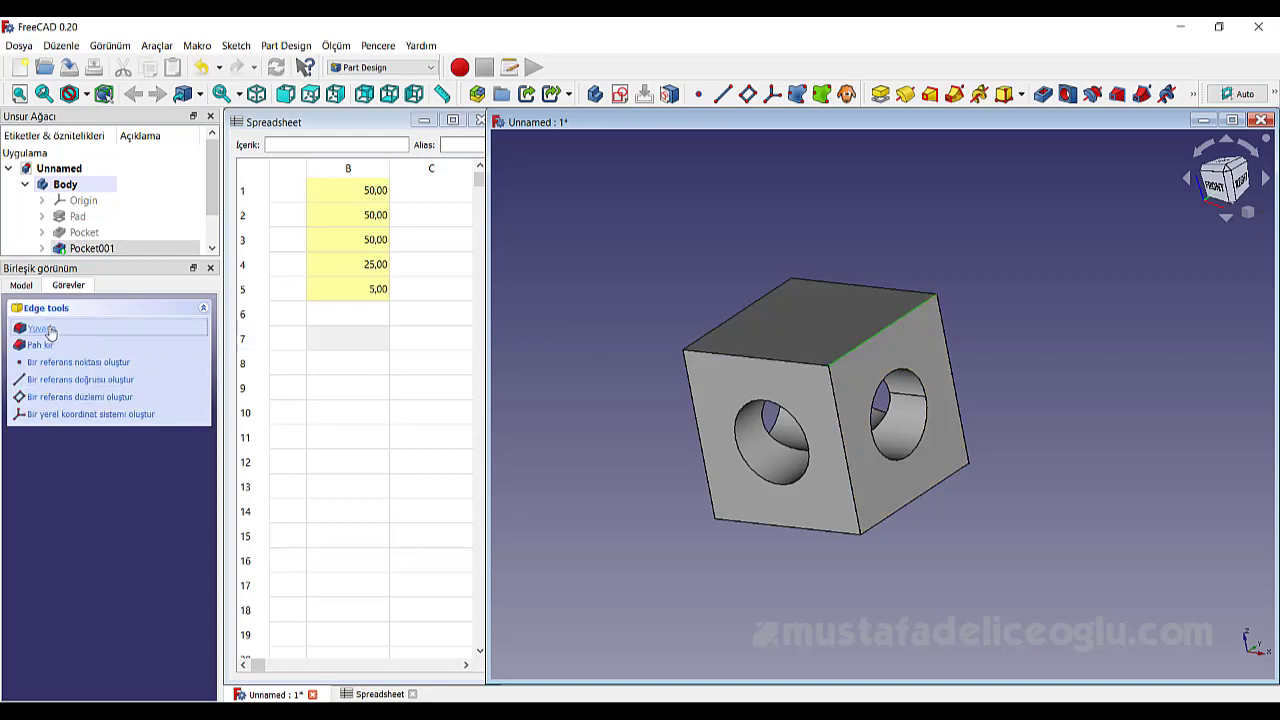
pyautogui.click(40, 327)
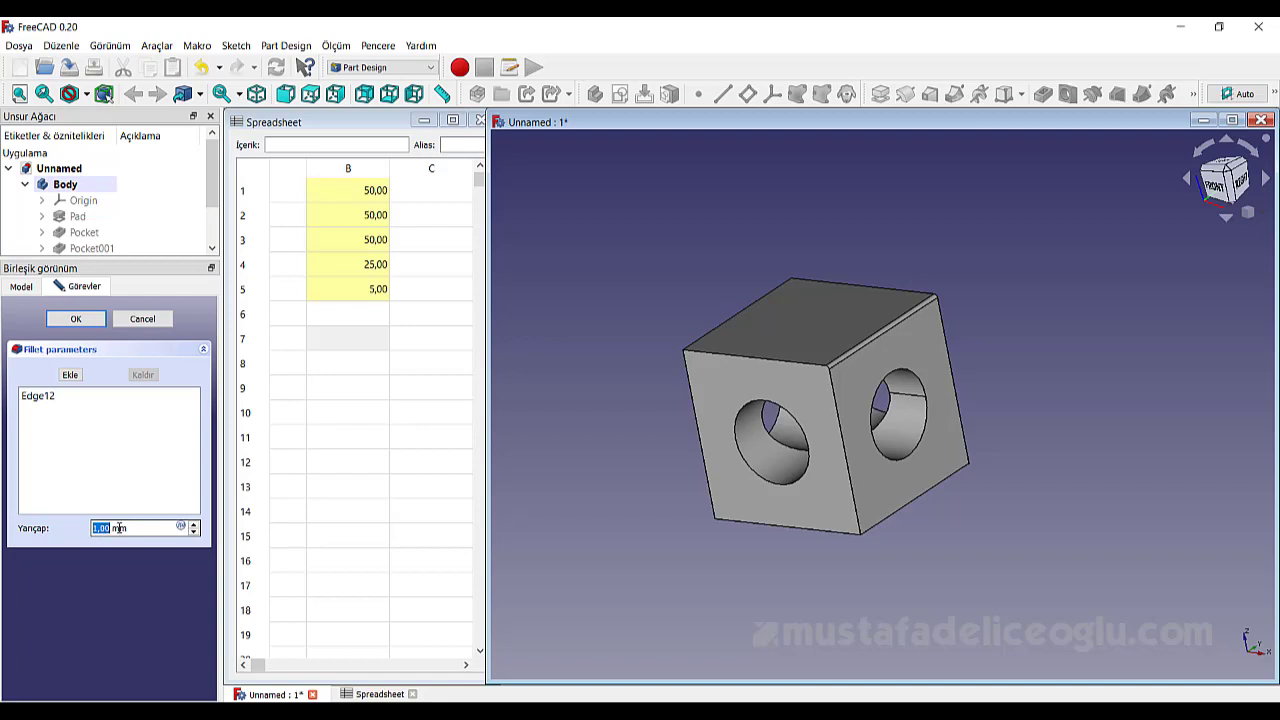
# Set the fillet radius to formula Spreadsheet.radyus (5 mm) and confirm the fillet
pyautogui.click(181, 529)
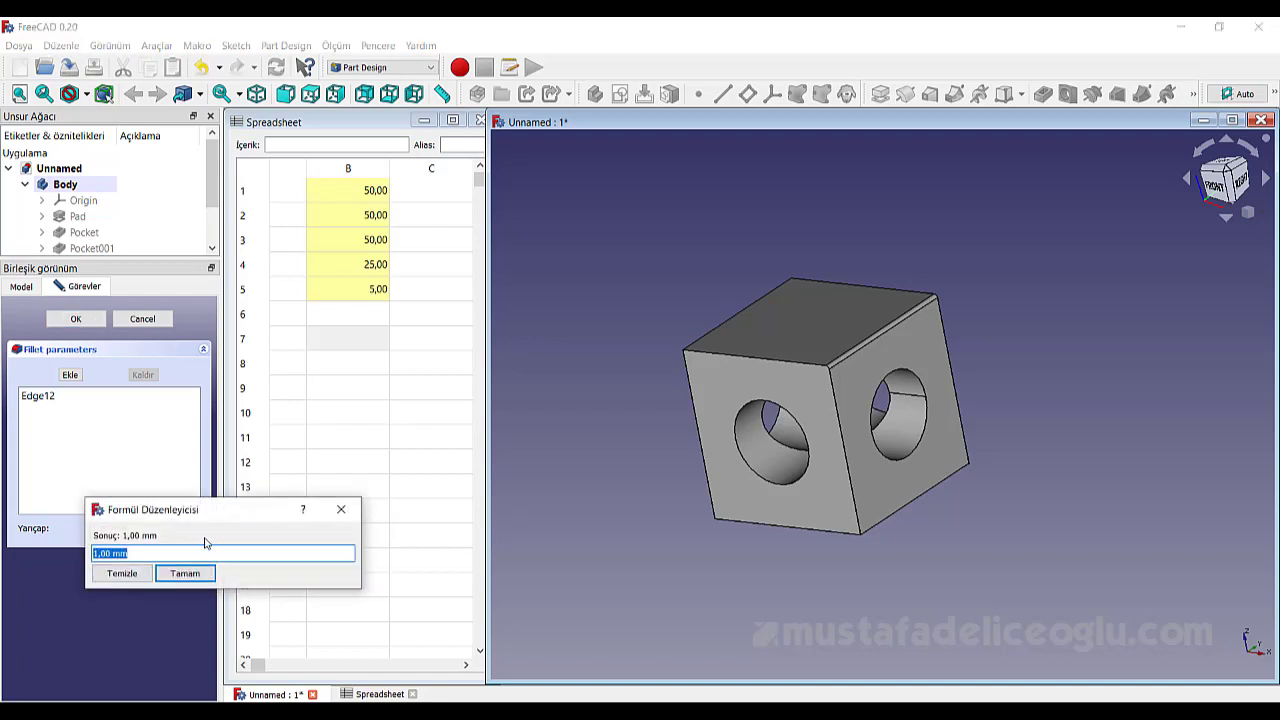
pyautogui.write('sp')
pyautogui.click(189, 567)
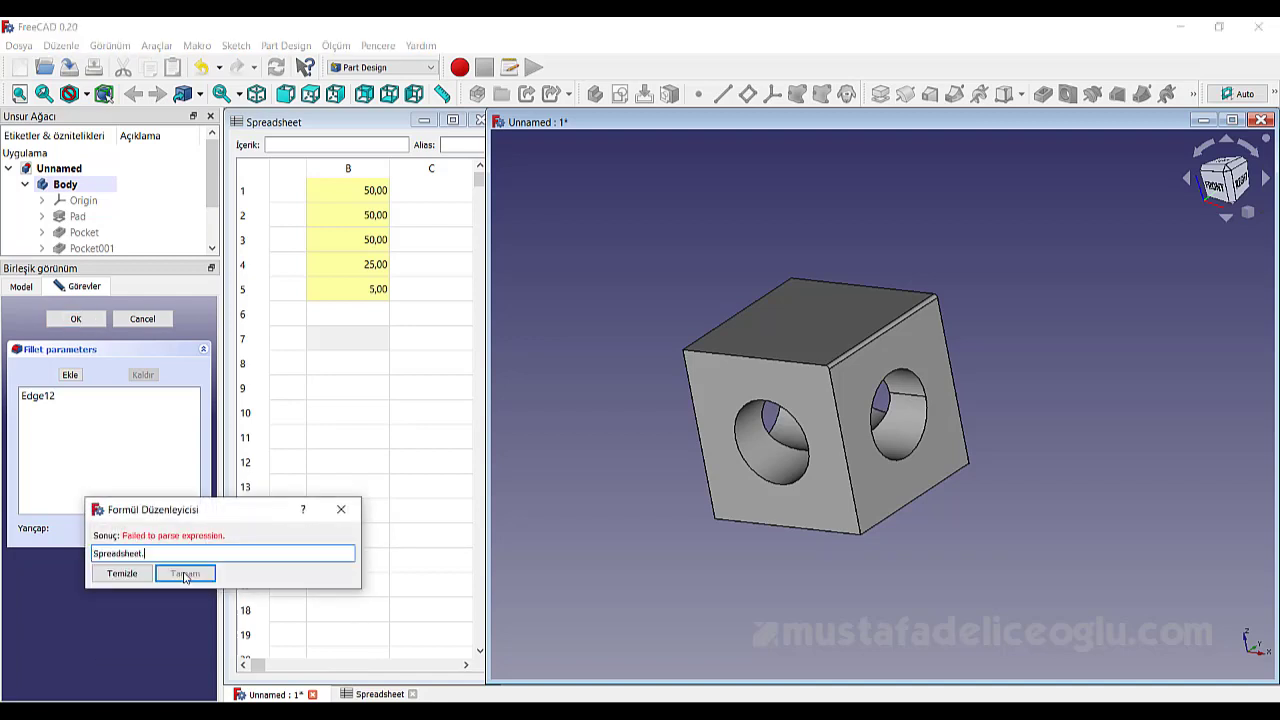
pyautogui.write('ra')
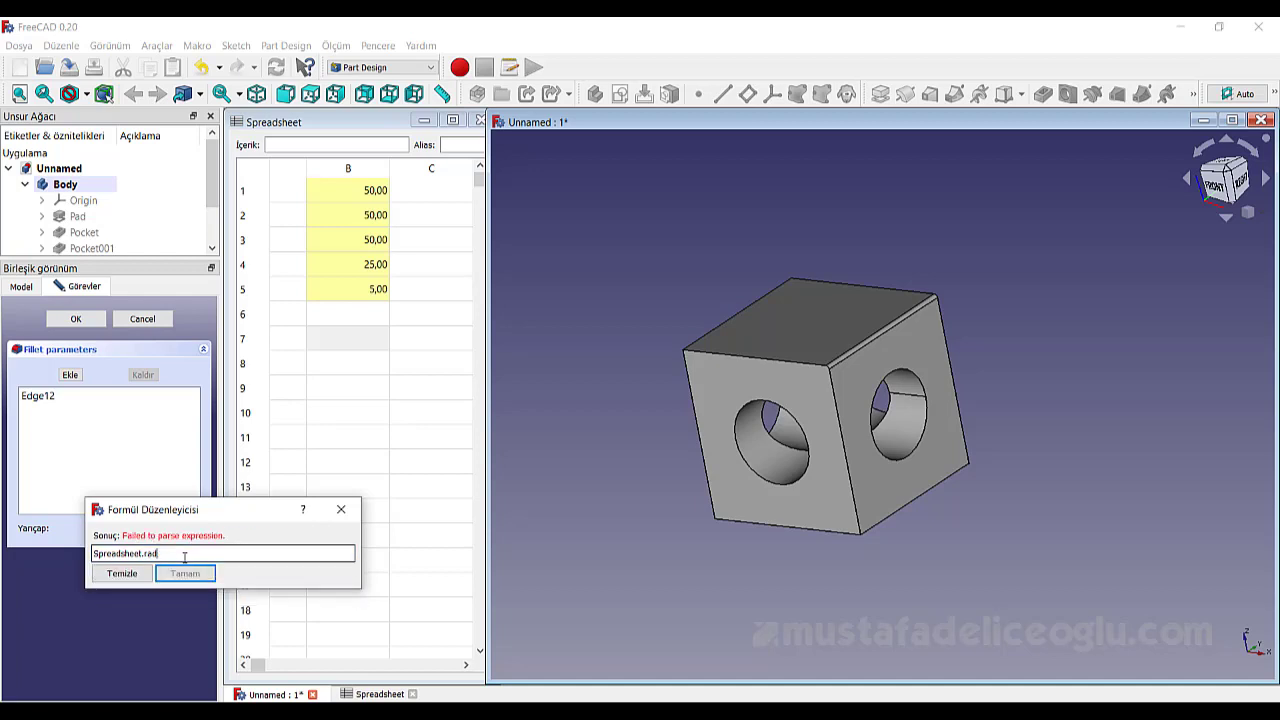
pyautogui.click(185, 570)
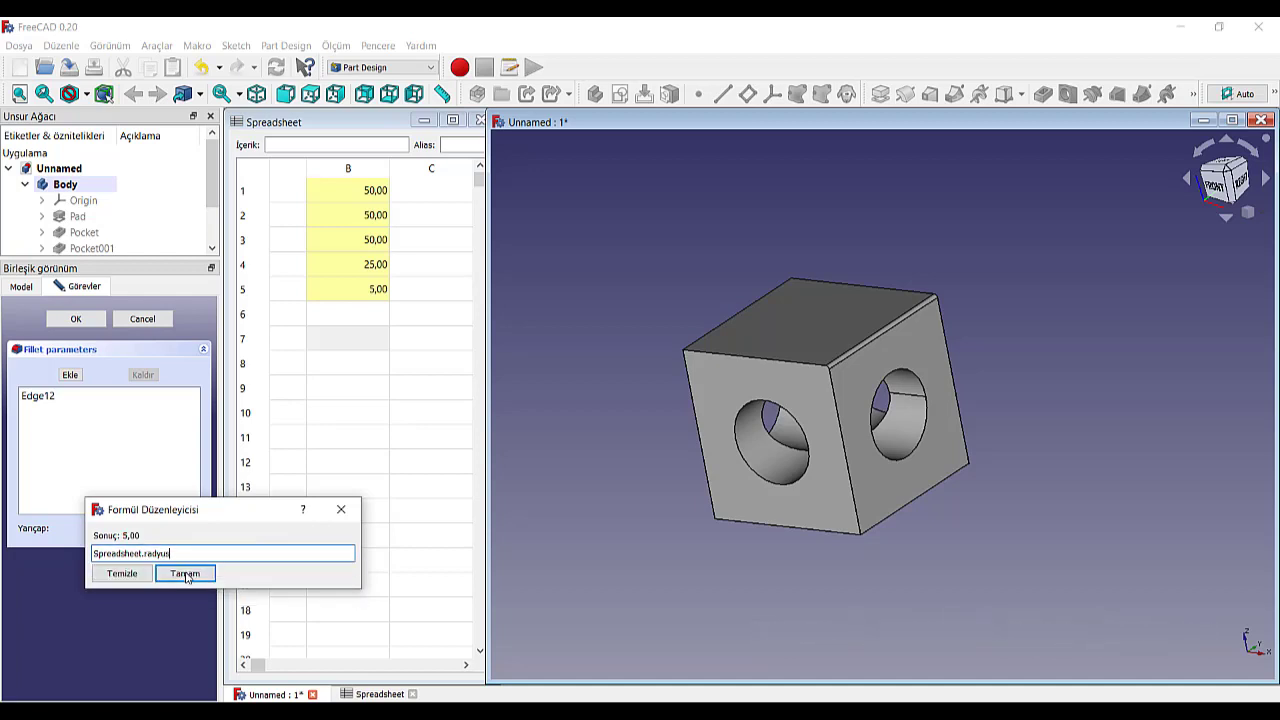
pyautogui.click(186, 577)
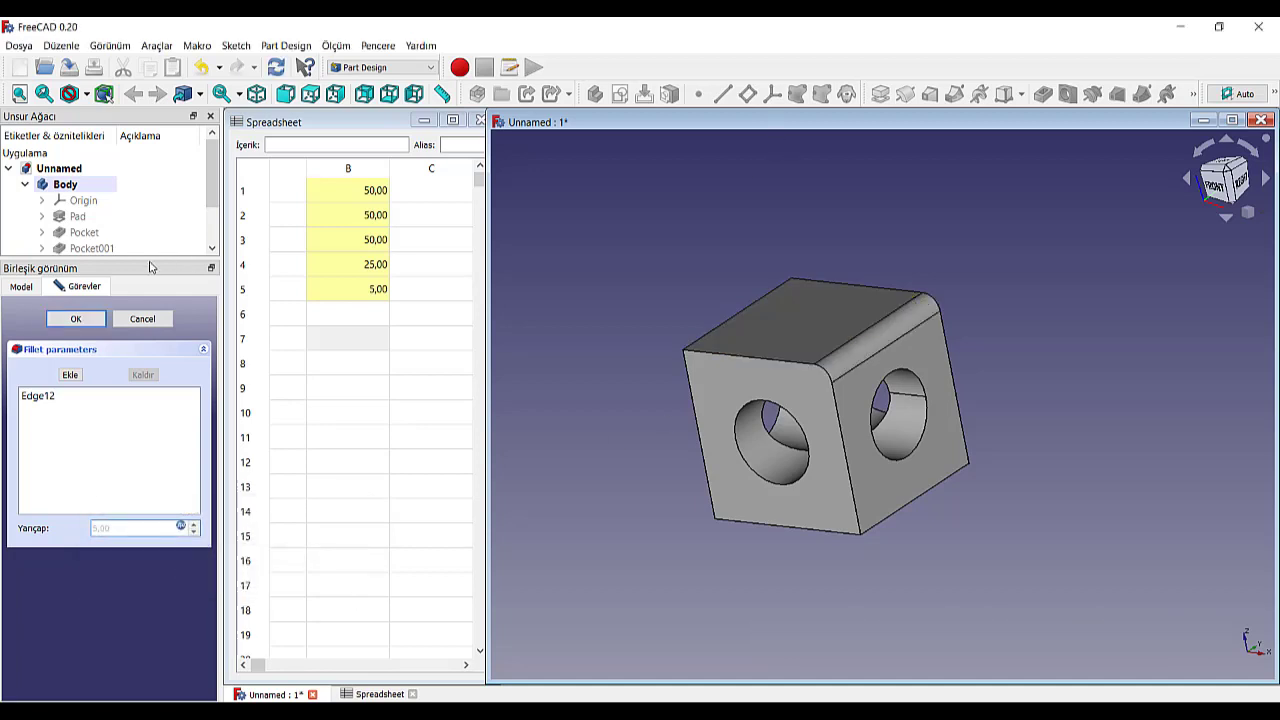
pyautogui.click(90, 320)
pyautogui.scroll(2, 790, 380)
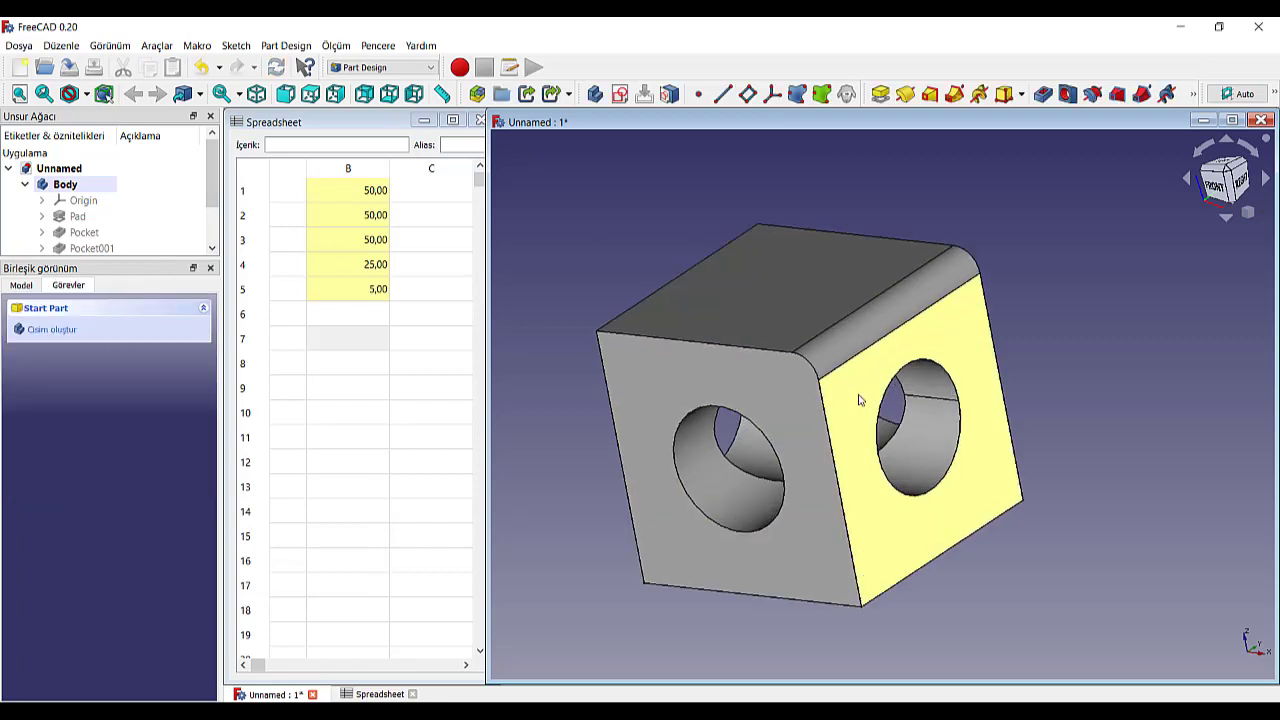